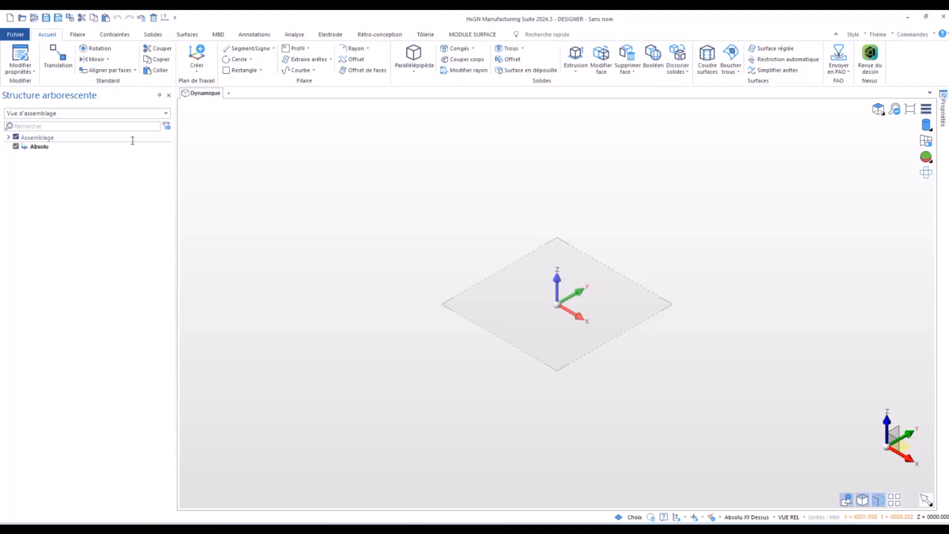
{"action": "middle_click_drag", "start_coordinate": [697, 297], "coordinate": [688, 264]}
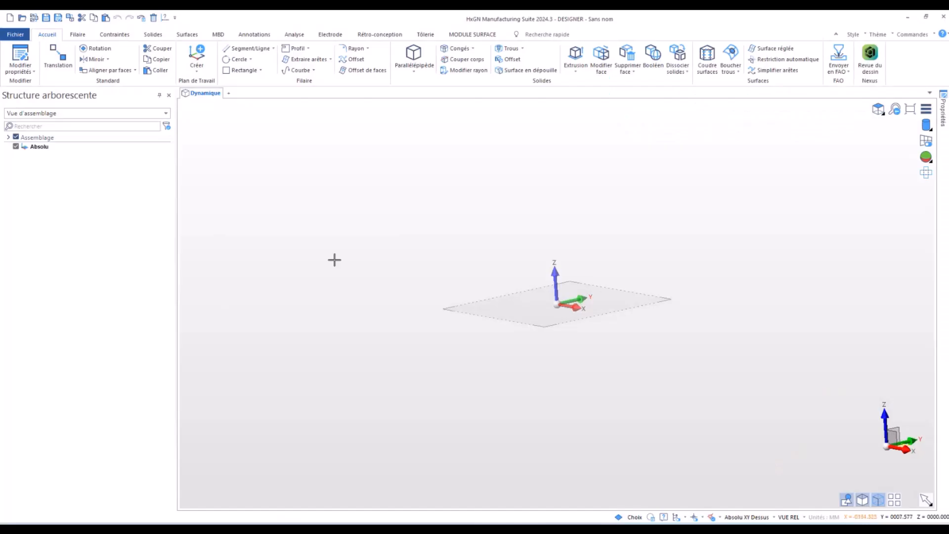
{"action": "left_click", "coordinate": [76, 35]}
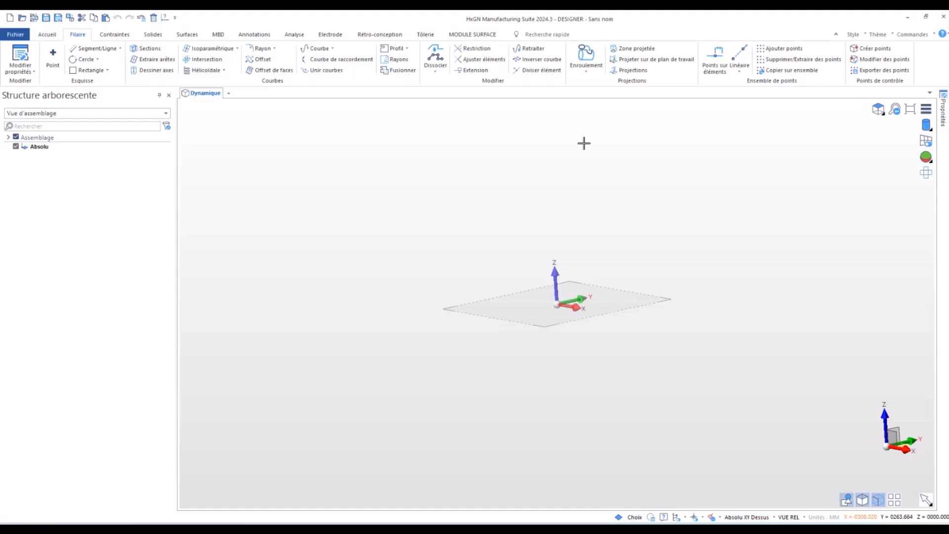
{"action": "middle_click_drag", "start_coordinate": [509, 210], "coordinate": [530, 221]}
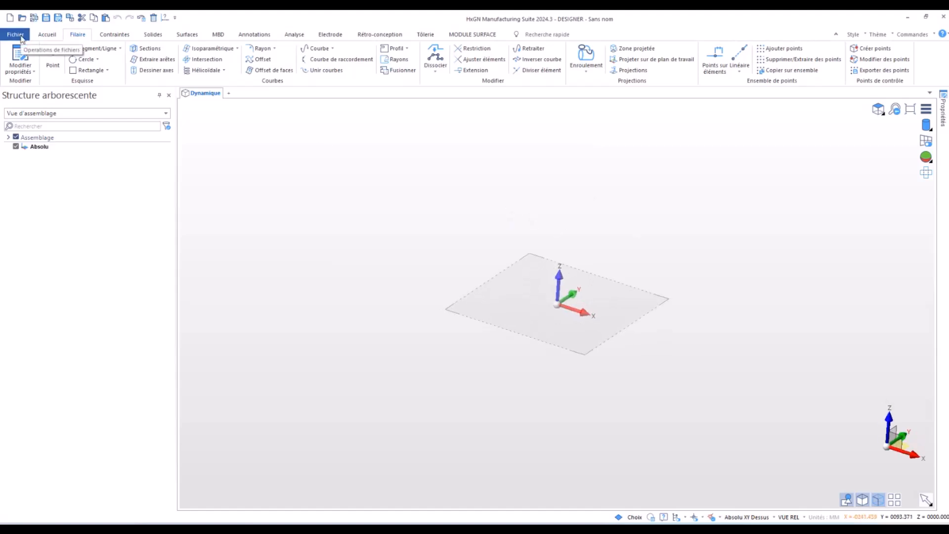
- Look through the file formats supported for loading a file, and leave without opening one
{"action": "left_click", "coordinate": [20, 35]}
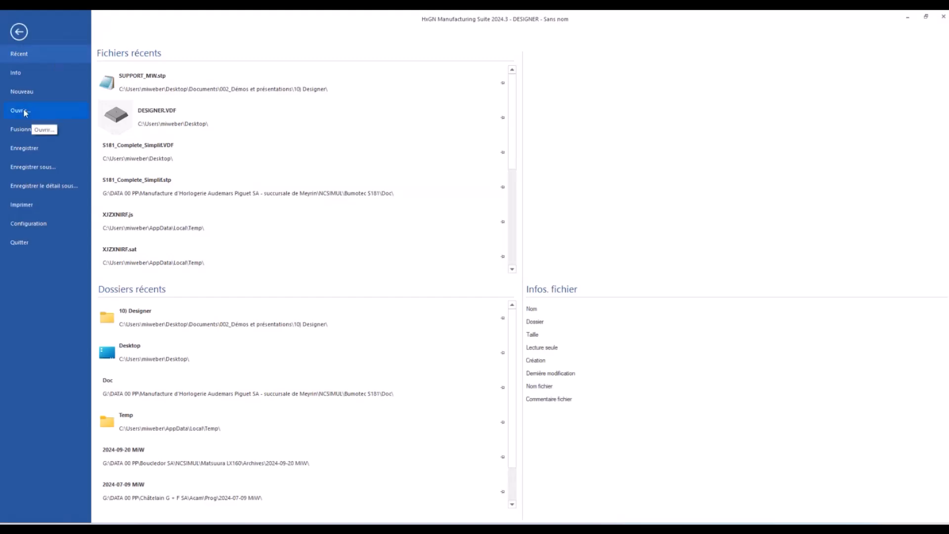
{"action": "left_click", "coordinate": [21, 110]}
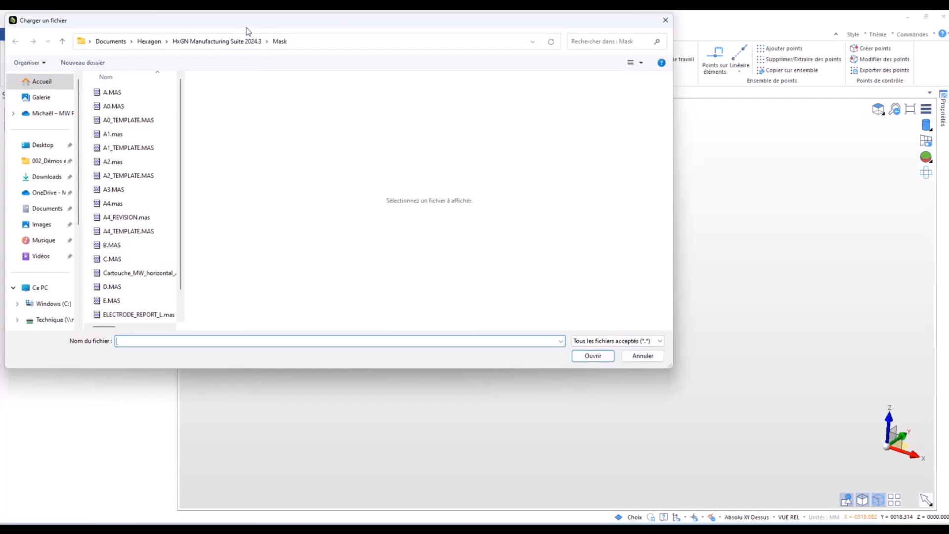
{"action": "left_click", "coordinate": [744, 361]}
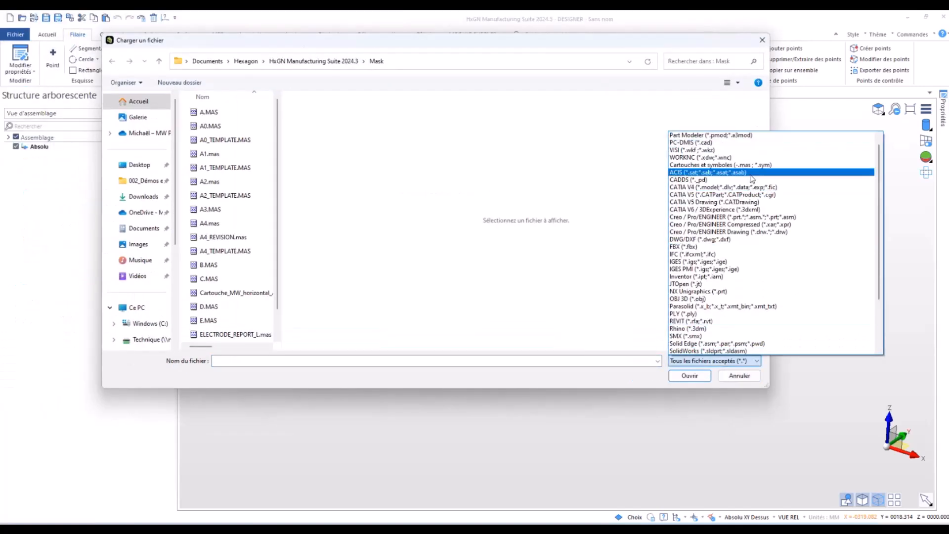
{"action": "scroll", "coordinate": [752, 179], "scroll_direction": "down", "scroll_amount": 3}
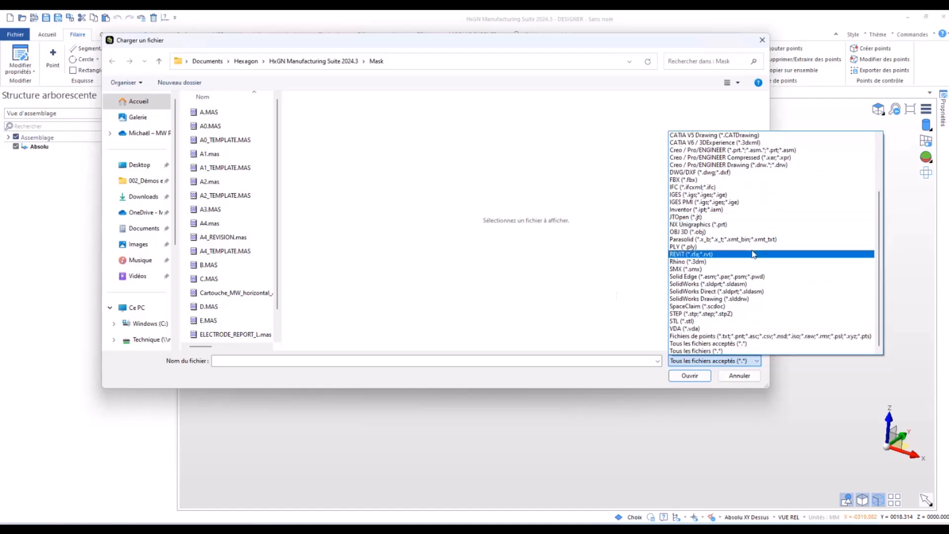
{"action": "left_click", "coordinate": [742, 378]}
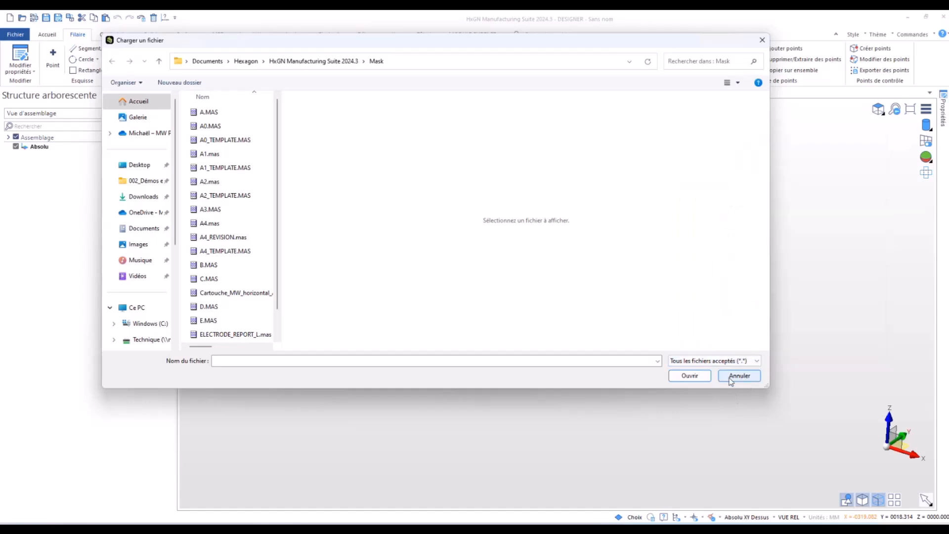
{"action": "left_click", "coordinate": [731, 377]}
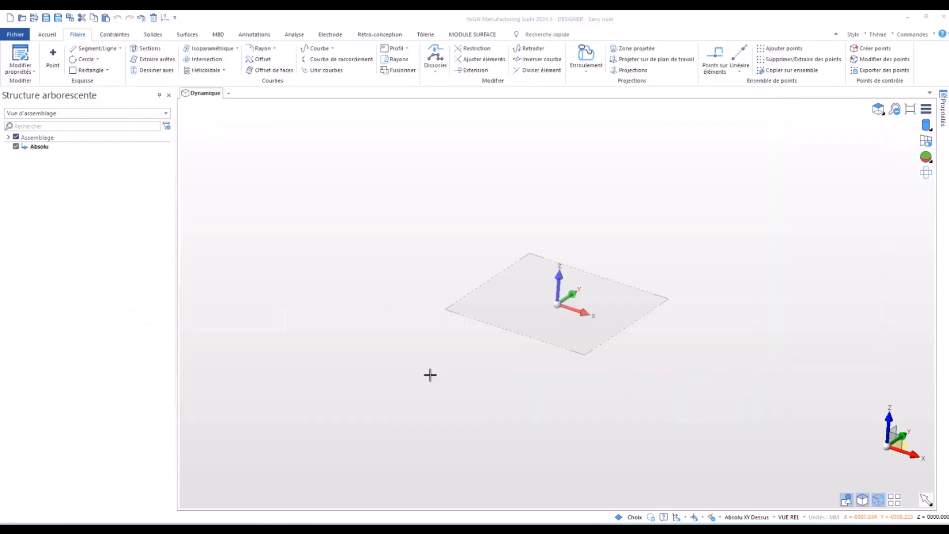
- Switch to File Explorer and import SUPPORT_MW.stp from the 10) Designer folder into DESIGNER, accepting the proposed import options
{"action": "key", "text": "alt+Tab"}
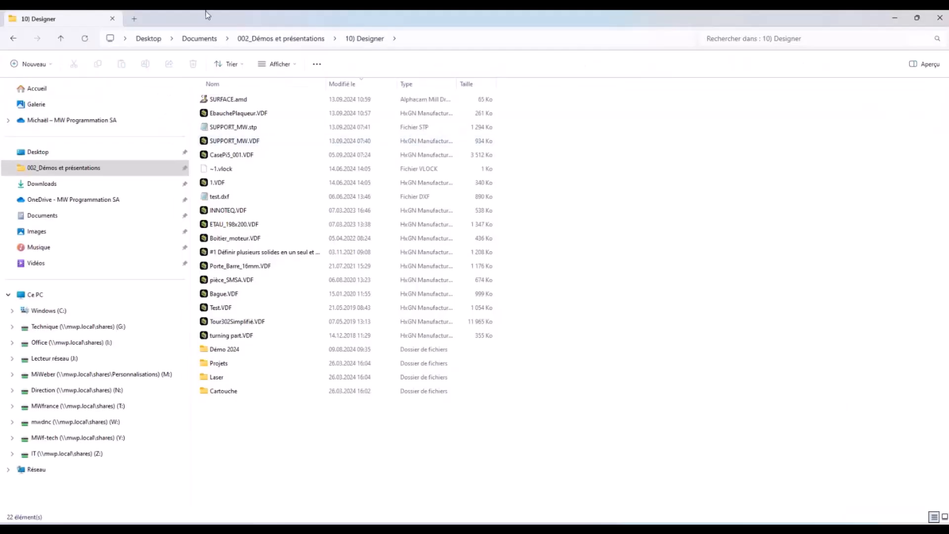
{"action": "double_click", "coordinate": [212, 25]}
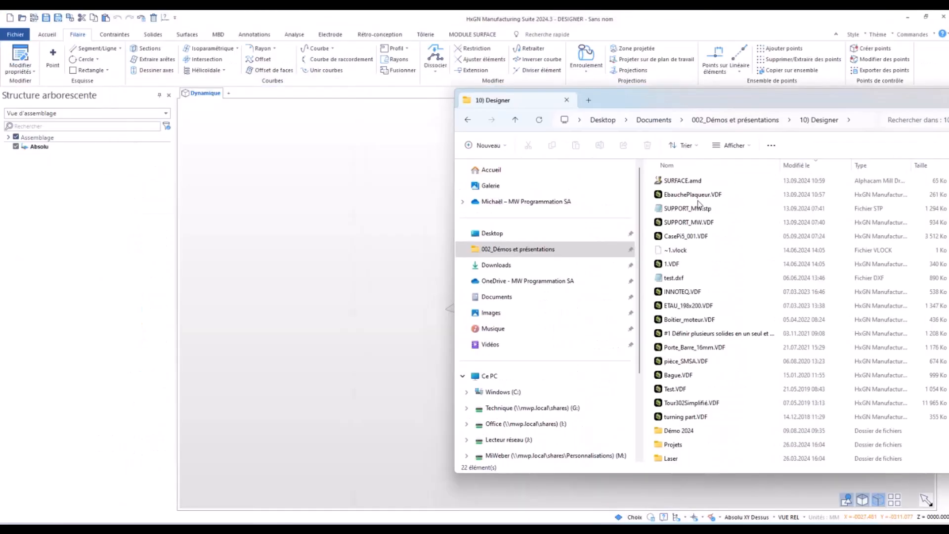
{"action": "left_click_drag", "start_coordinate": [697, 213], "coordinate": [342, 212]}
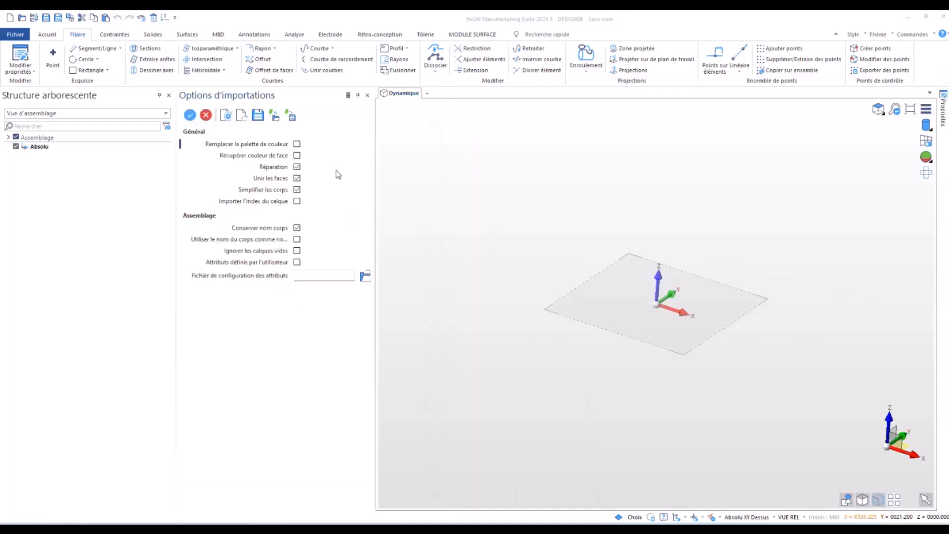
{"action": "left_click", "coordinate": [190, 116]}
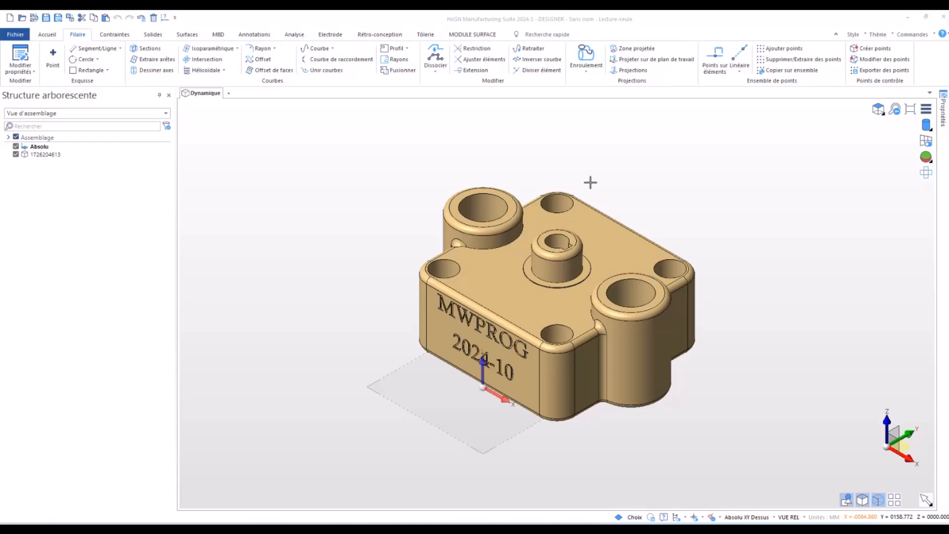
- Start removing solid faces with smart selection enabled, matching fillets by same radius (Même rayon)
{"action": "middle_click_drag", "start_coordinate": [339, 328], "coordinate": [378, 371]}
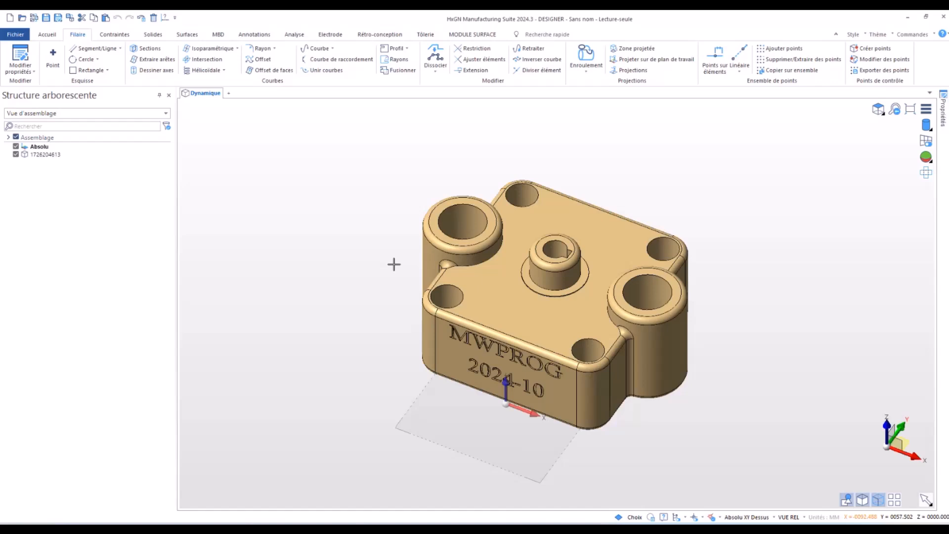
{"action": "mouse_move", "coordinate": [361, 281]}
{"action": "middle_mouse_down"}
{"action": "mouse_move", "coordinate": [407, 312]}
{"action": "mouse_move", "coordinate": [333, 280]}
{"action": "mouse_move", "coordinate": [370, 297]}
{"action": "mouse_move", "coordinate": [372, 273]}
{"action": "middle_mouse_up"}
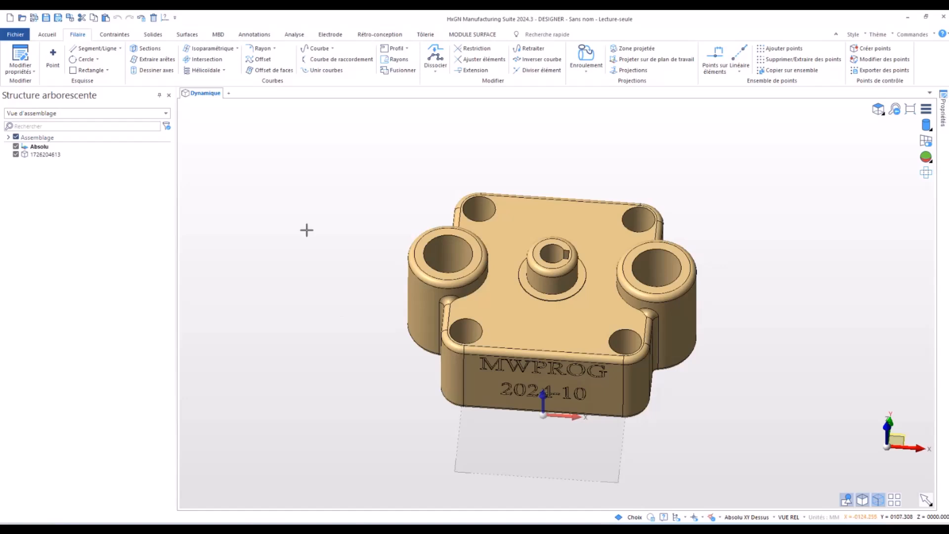
{"action": "left_click", "coordinate": [151, 35]}
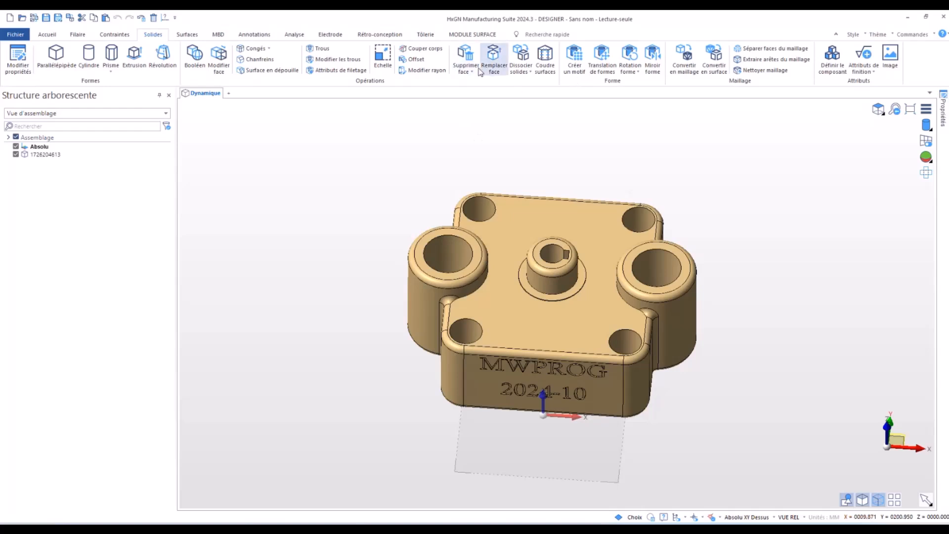
{"action": "left_click", "coordinate": [465, 50]}
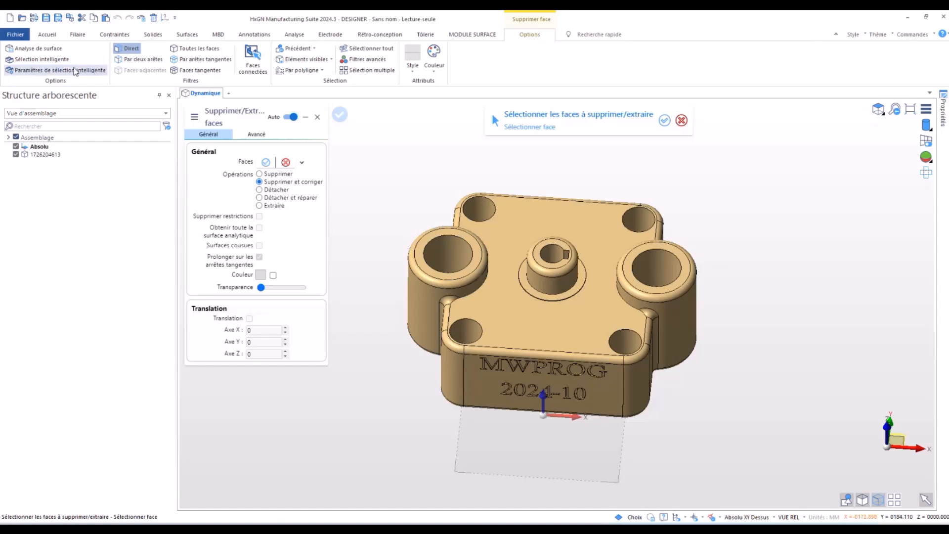
{"action": "left_click", "coordinate": [32, 60]}
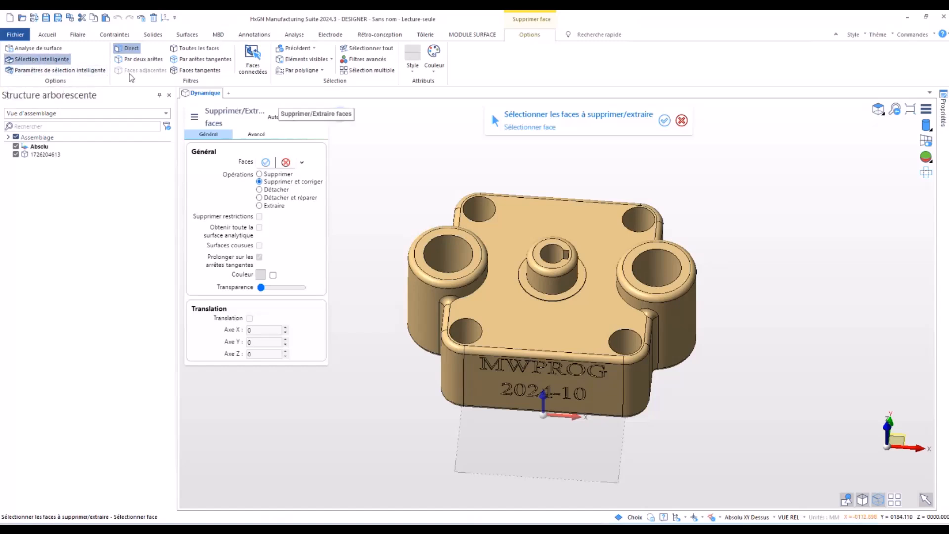
{"action": "left_click", "coordinate": [29, 72]}
{"action": "left_click_drag", "start_coordinate": [234, 193], "coordinate": [154, 176]}
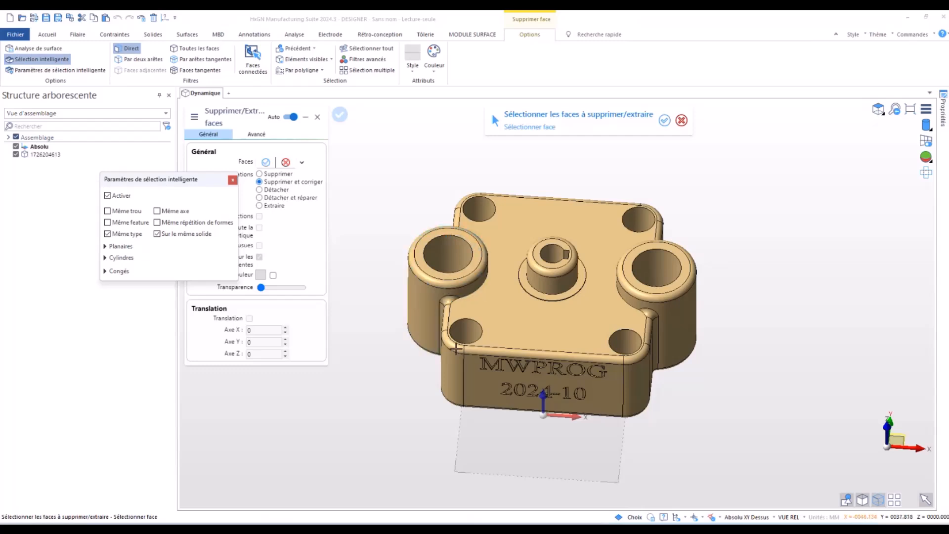
{"action": "left_click", "coordinate": [110, 271]}
{"action": "left_click", "coordinate": [112, 283]}
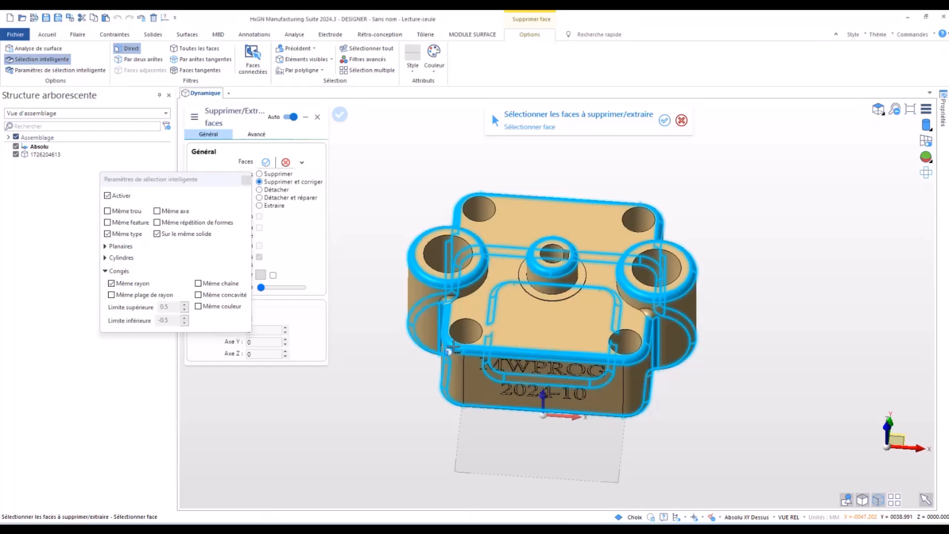
- Delete and heal all fillets with the same radius as the front top-edge fillet, using Supprimer et corriger
{"action": "left_click", "coordinate": [453, 348]}
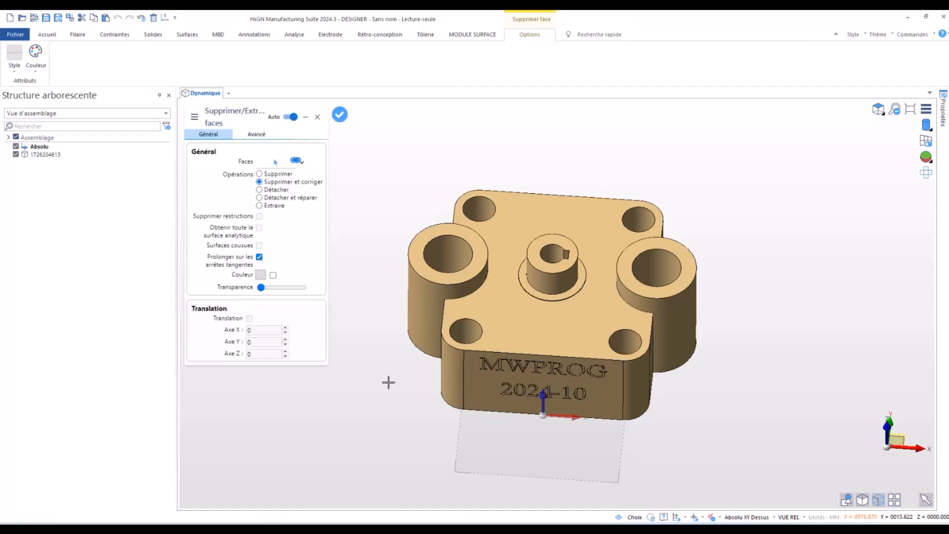
{"action": "left_click", "coordinate": [339, 115]}
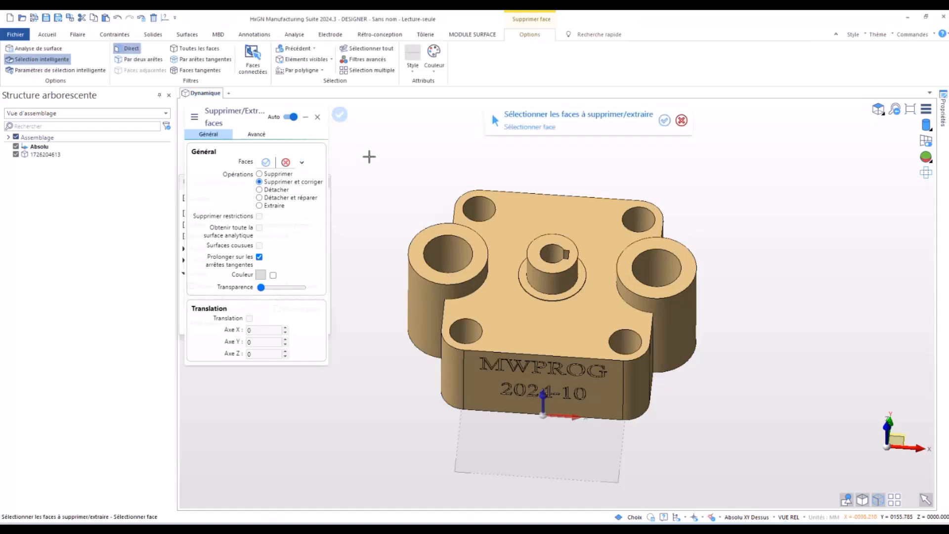
{"action": "key", "text": "Escape"}
- Turn off smart selection, and delete and heal the engraved text faces "MWPROG 2024-10" on the front side of the part
{"action": "middle_click_drag", "start_coordinate": [364, 252], "coordinate": [339, 250]}
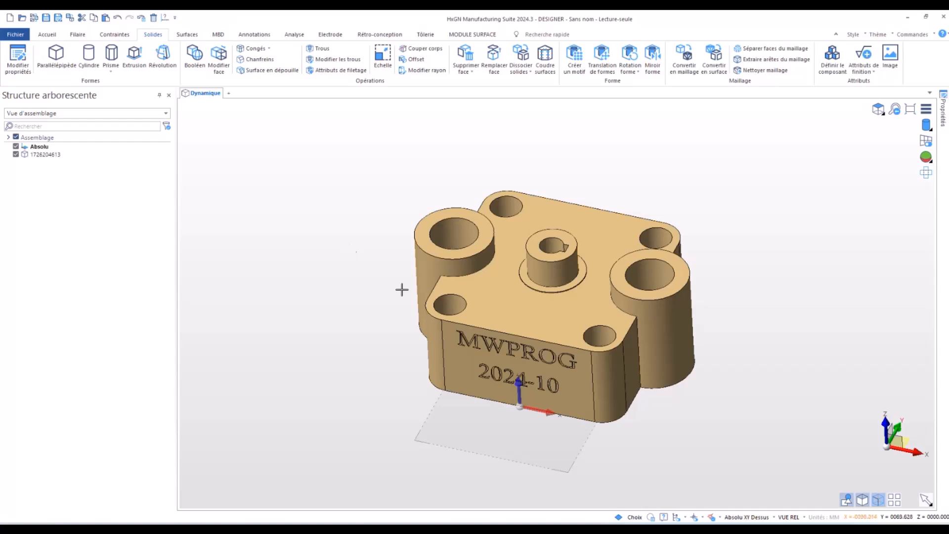
{"action": "scroll", "coordinate": [523, 379], "scroll_direction": "up", "scroll_amount": 5}
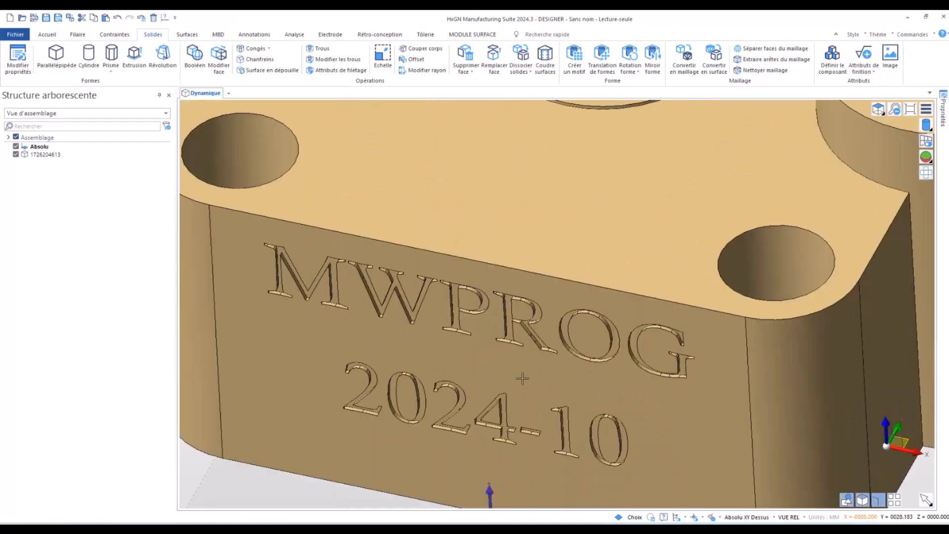
{"action": "scroll", "coordinate": [495, 364], "scroll_direction": "down", "scroll_amount": 2}
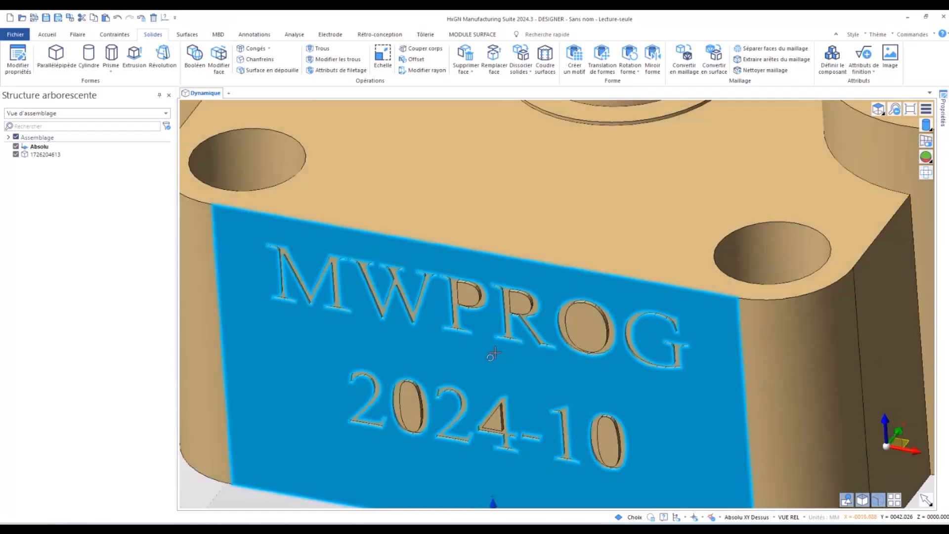
{"action": "scroll", "coordinate": [496, 356], "scroll_direction": "down", "scroll_amount": 3}
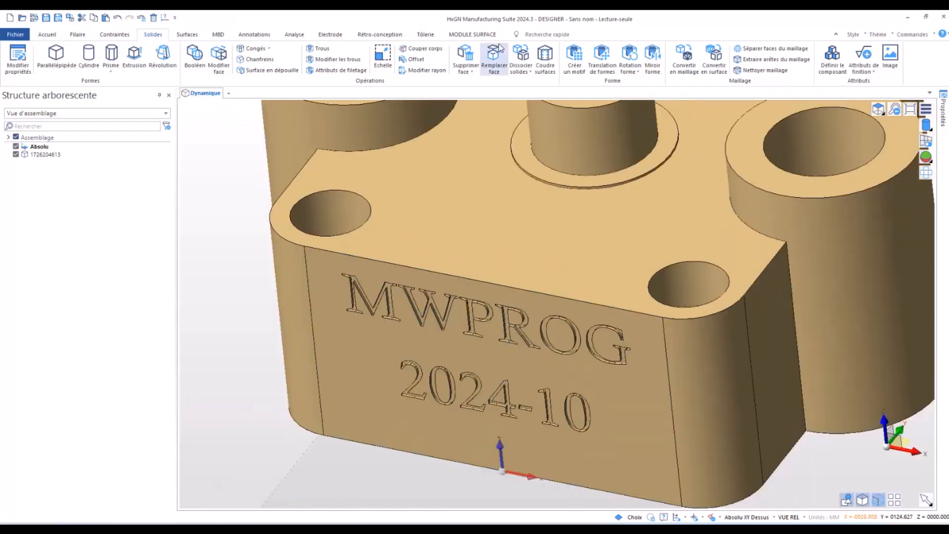
{"action": "left_click", "coordinate": [466, 56]}
{"action": "scroll", "coordinate": [613, 148], "scroll_direction": "down", "scroll_amount": 2}
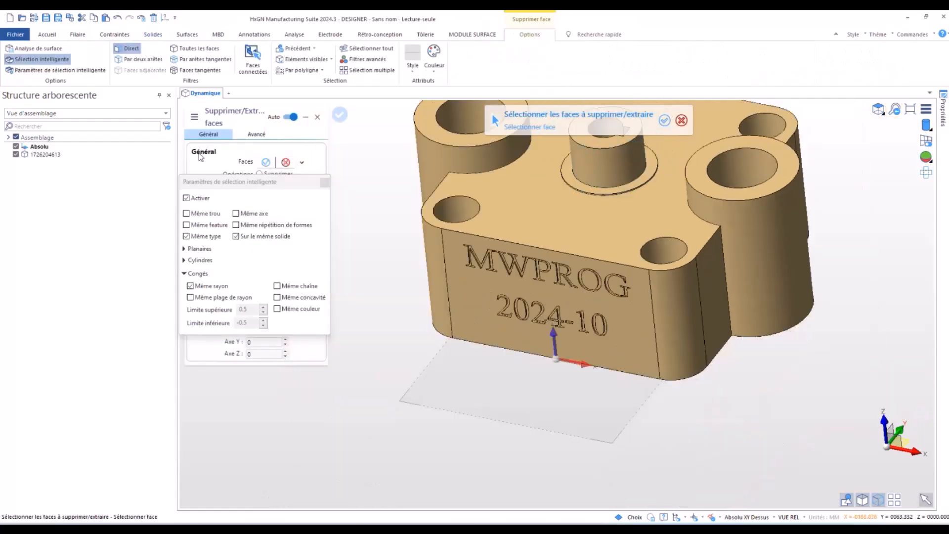
{"action": "left_click", "coordinate": [325, 182]}
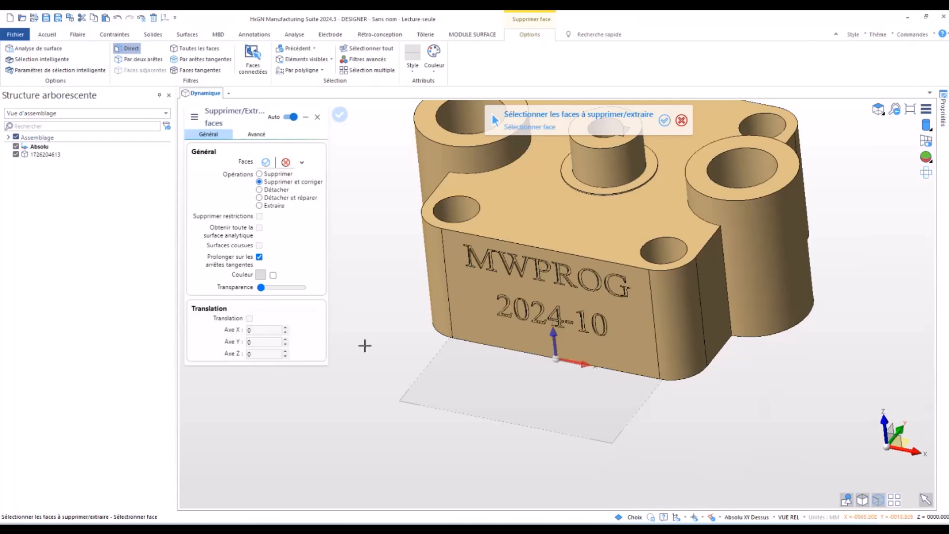
{"action": "left_click_drag", "start_coordinate": [393, 229], "coordinate": [530, 334]}
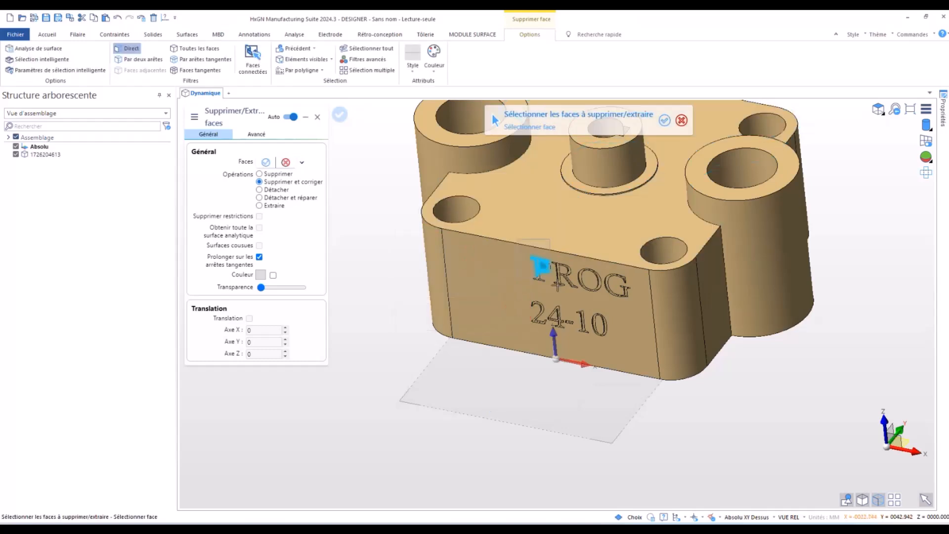
{"action": "left_click", "coordinate": [629, 343]}
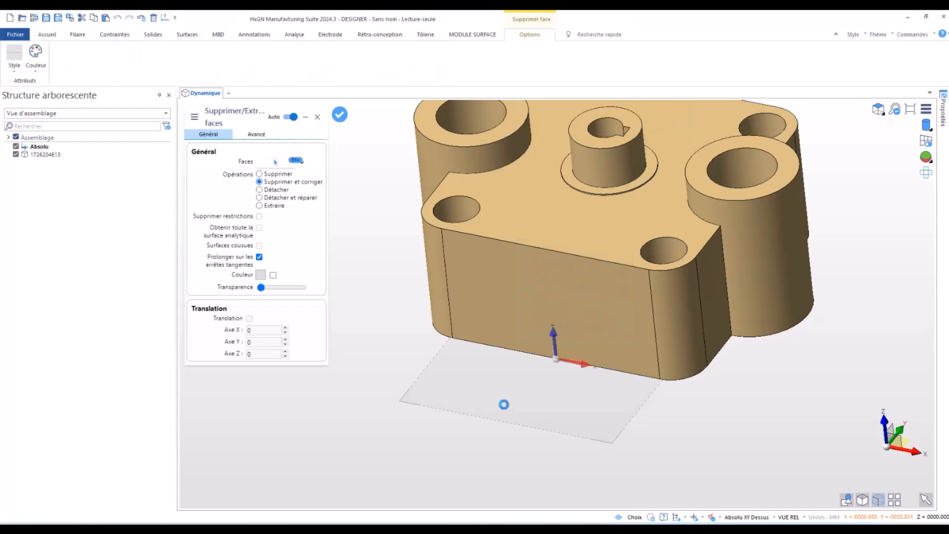
{"action": "key", "text": "Escape"}
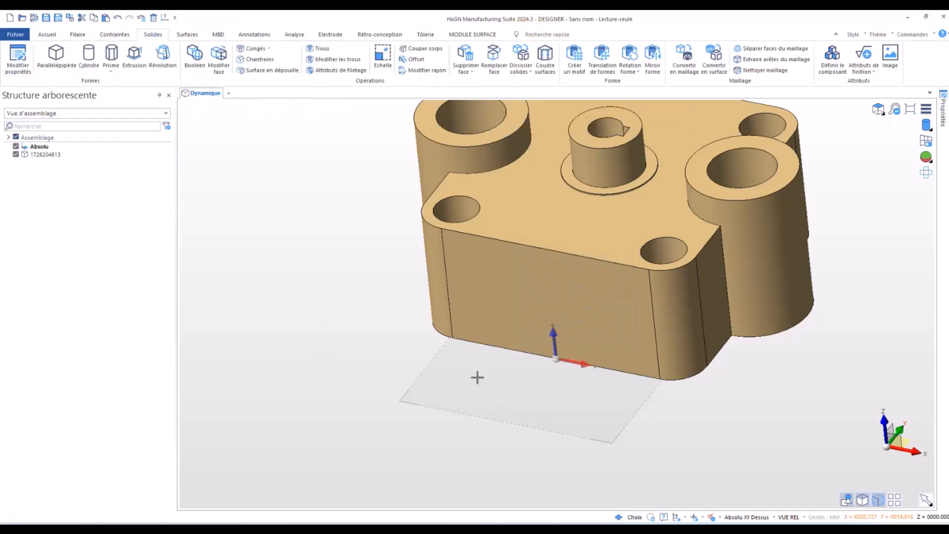
{"action": "scroll", "coordinate": [371, 343], "scroll_direction": "up", "scroll_amount": 2}
{"action": "scroll", "coordinate": [366, 345], "scroll_direction": "down", "scroll_amount": 5}
{"action": "scroll", "coordinate": [469, 266], "scroll_direction": "up", "scroll_amount": 3}
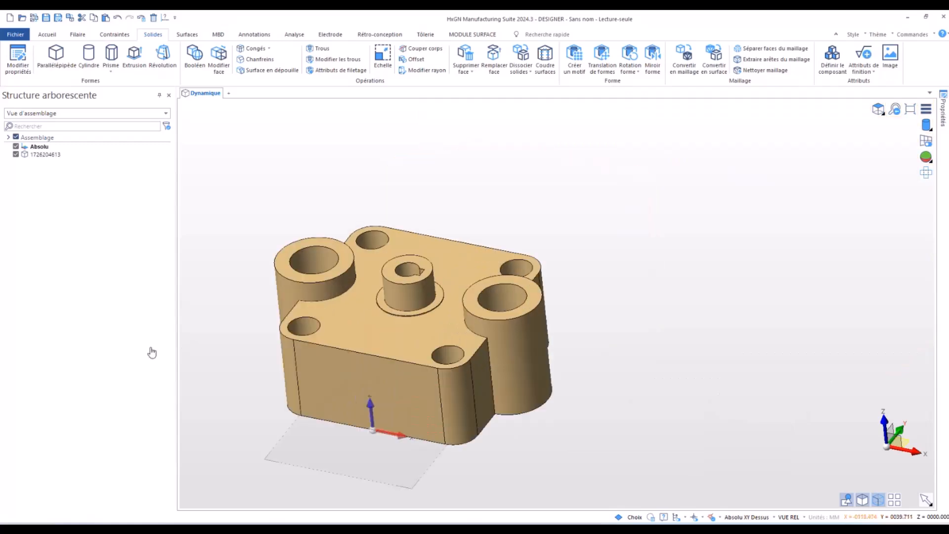
{"action": "right_click", "coordinate": [240, 331]}
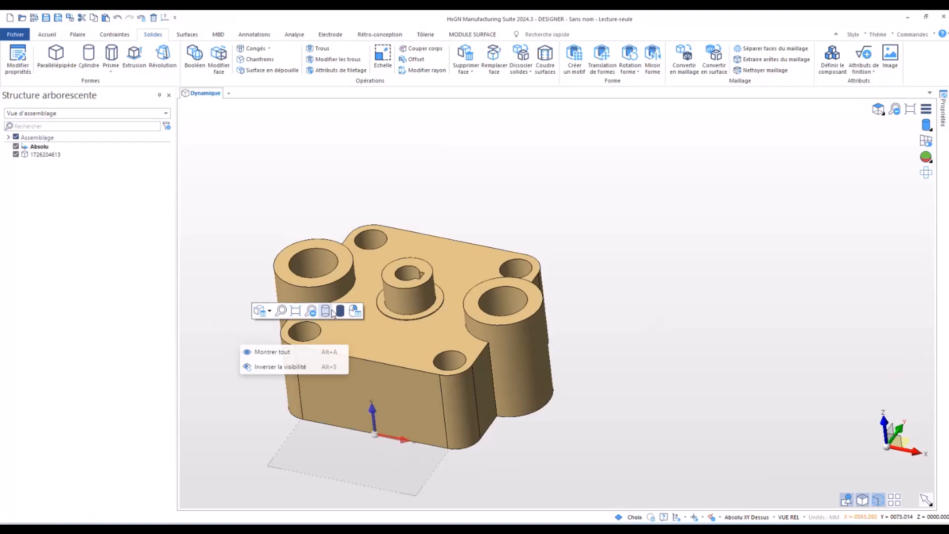
{"action": "left_click", "coordinate": [265, 100]}
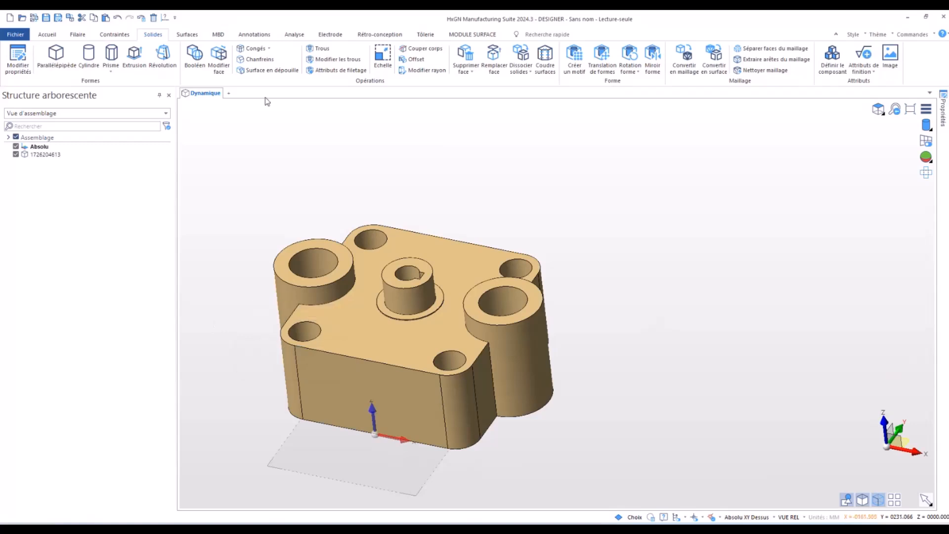
{"action": "left_click", "coordinate": [294, 35]}
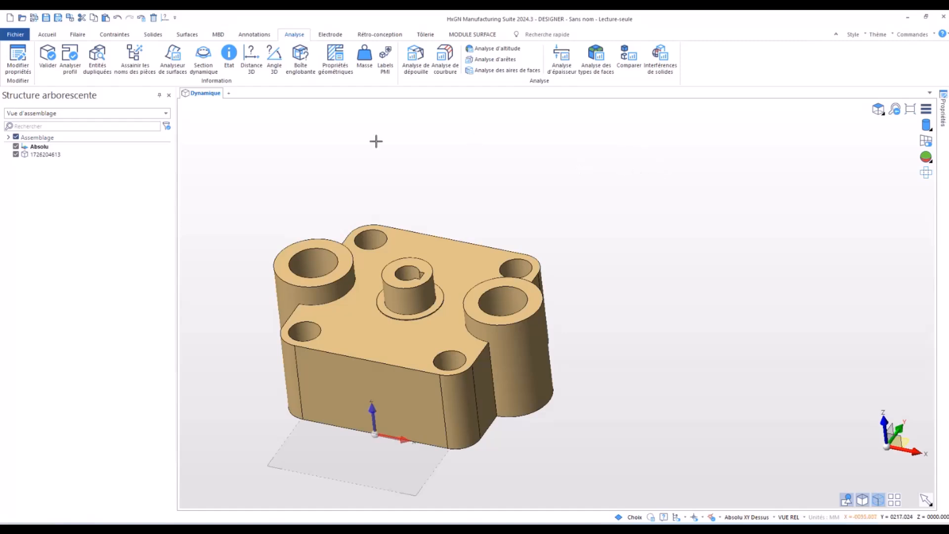
- Measure the 3D distance between the bore centres of the central boss and the +X large boss, then undo the created measurement
{"action": "left_click", "coordinate": [251, 63]}
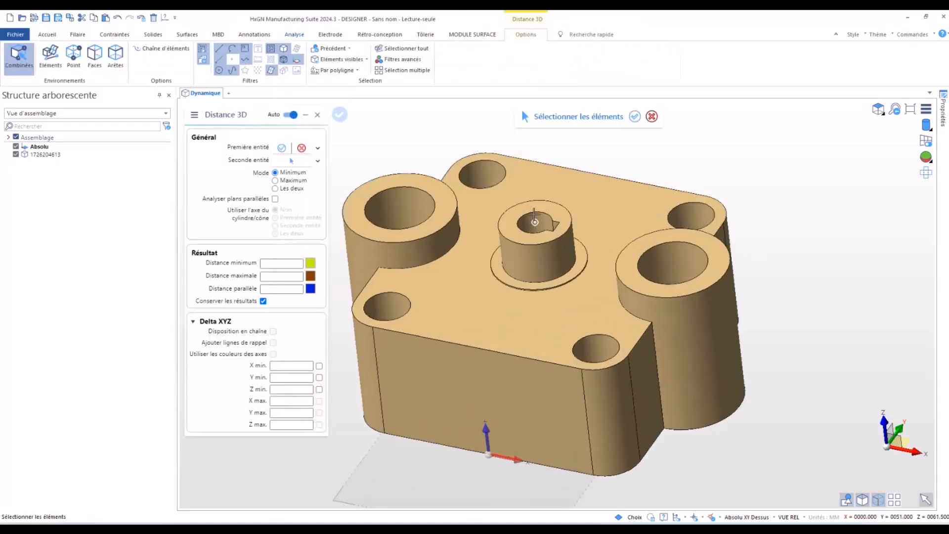
{"action": "left_click", "coordinate": [535, 220]}
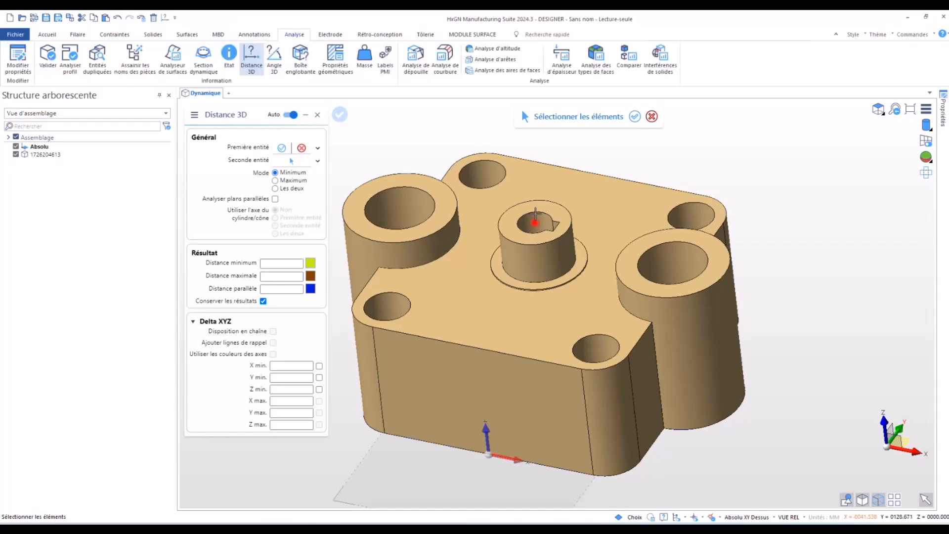
{"action": "left_click", "coordinate": [673, 263]}
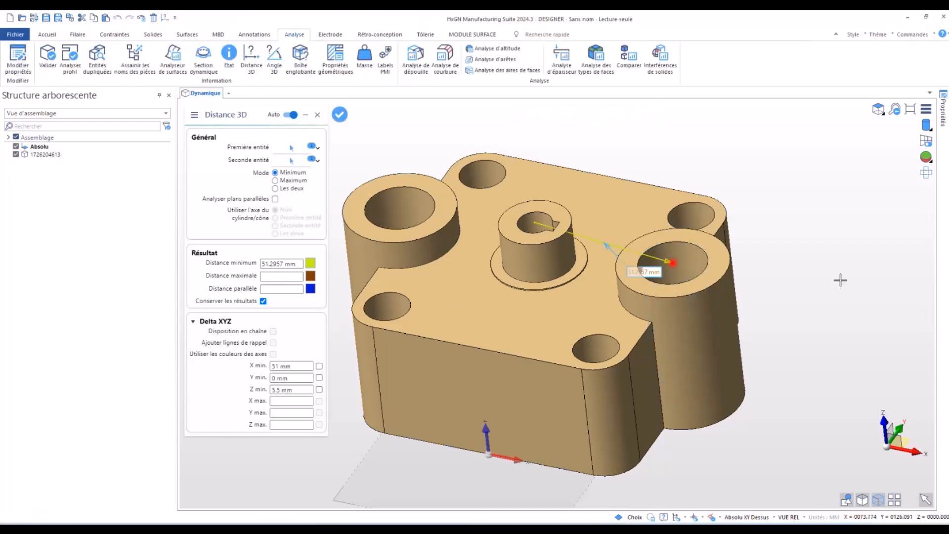
{"action": "middle_click_drag", "start_coordinate": [622, 306], "coordinate": [627, 296]}
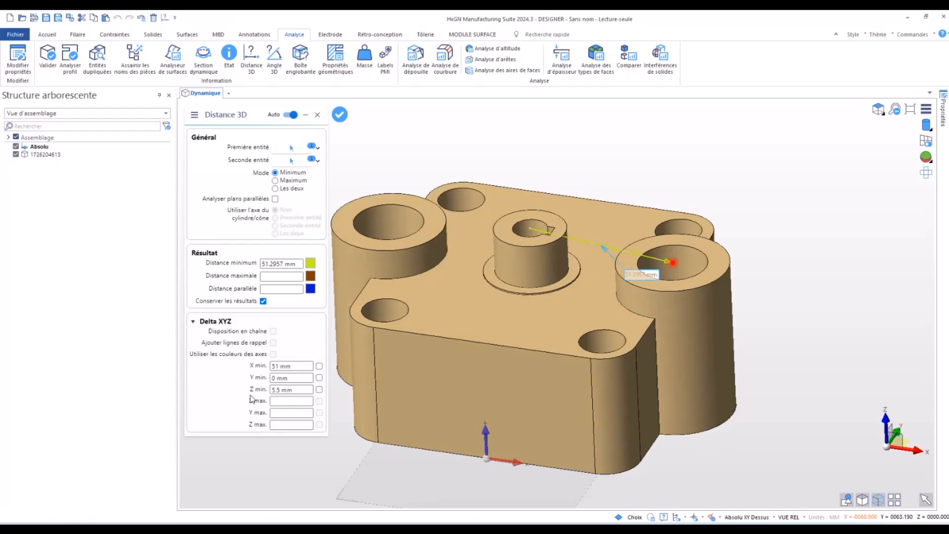
{"action": "left_click_drag", "start_coordinate": [294, 392], "coordinate": [251, 390]}
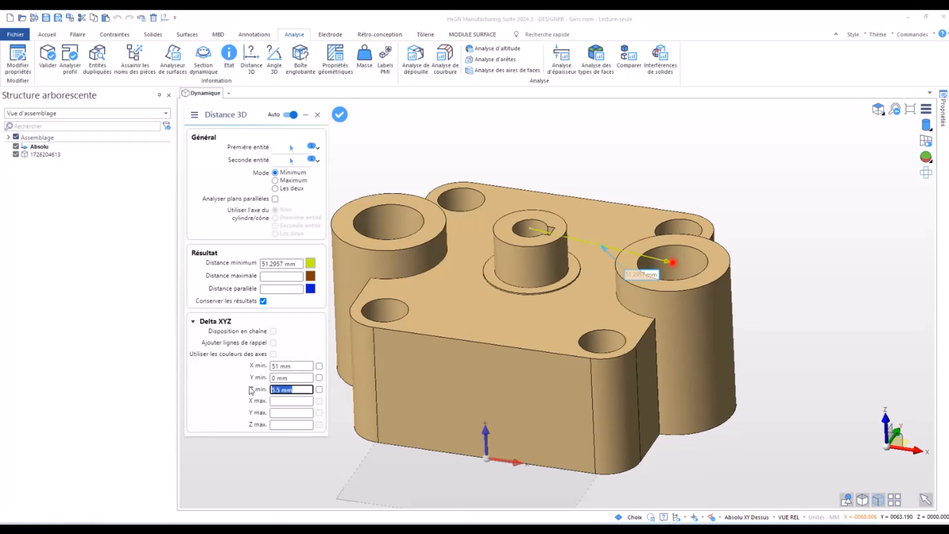
{"action": "right_click", "coordinate": [404, 166]}
{"action": "right_click", "coordinate": [404, 167]}
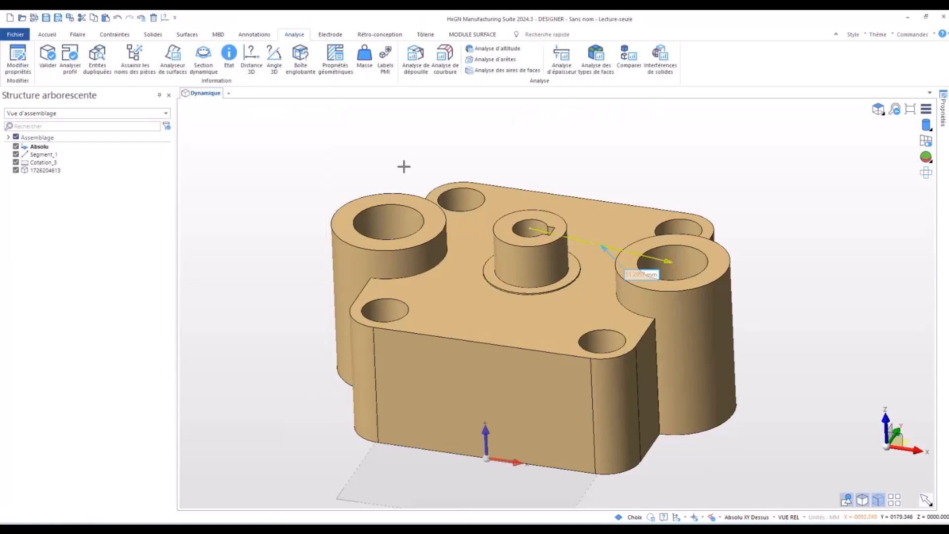
{"action": "key", "text": "ctrl+z"}
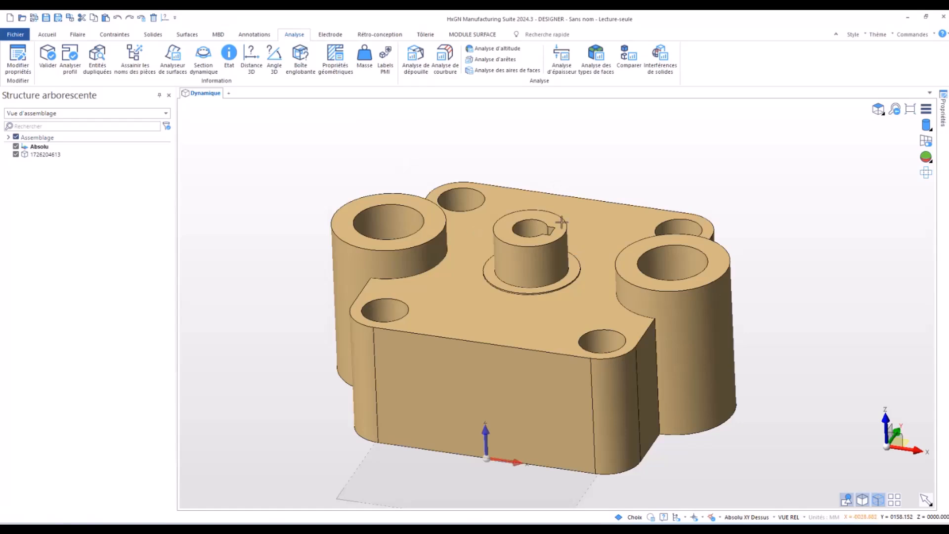
- Open Modifier faces for the top face of the central boss, using the Extrusion simple option
{"action": "scroll", "coordinate": [551, 243], "scroll_direction": "up", "scroll_amount": 2}
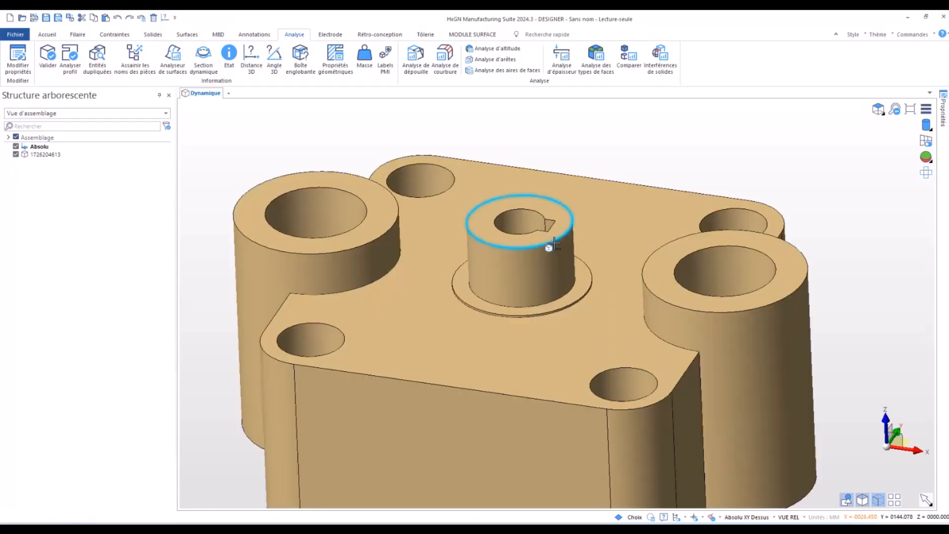
{"action": "scroll", "coordinate": [554, 242], "scroll_direction": "up", "scroll_amount": 4}
{"action": "scroll", "coordinate": [553, 221], "scroll_direction": "down", "scroll_amount": 3}
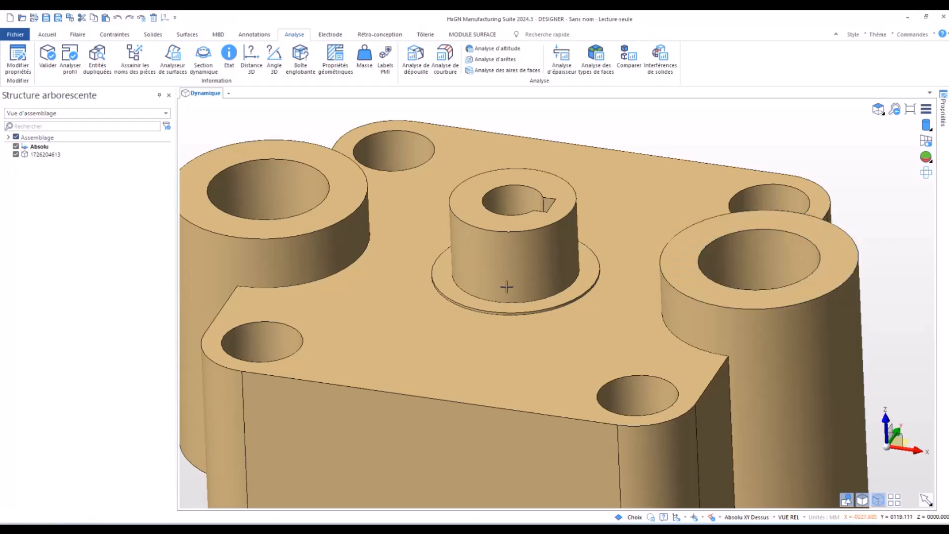
{"action": "left_click", "coordinate": [541, 181]}
{"action": "right_click", "coordinate": [541, 181]}
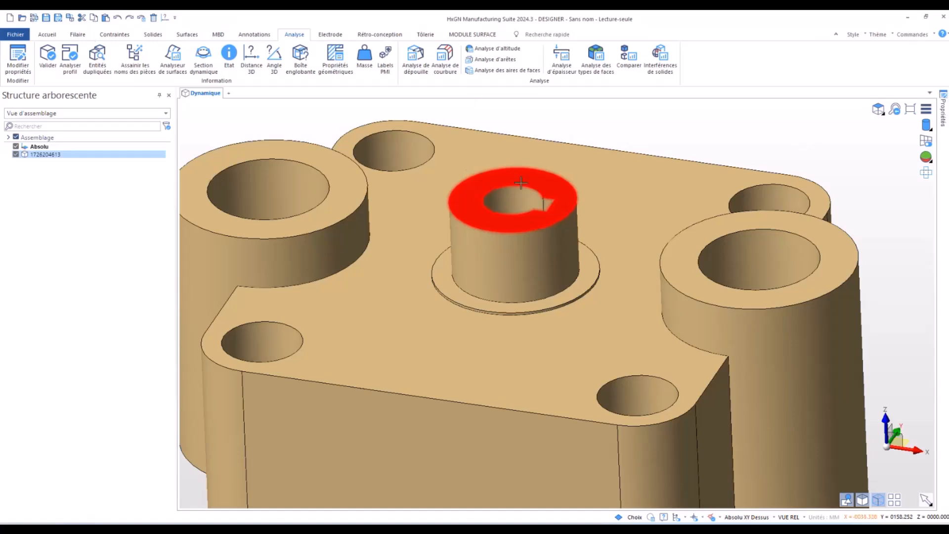
{"action": "left_click", "coordinate": [562, 116]}
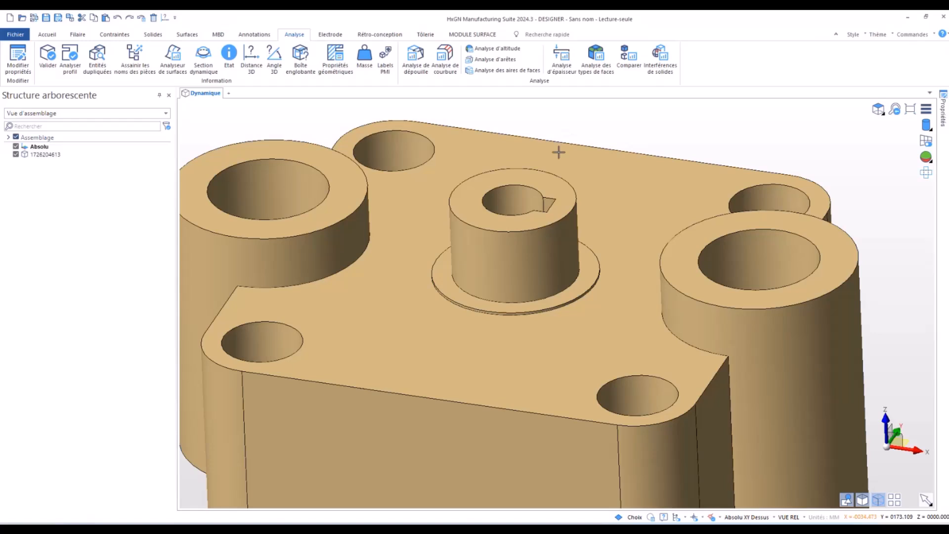
{"action": "left_click", "coordinate": [539, 177]}
{"action": "right_click", "coordinate": [539, 177]}
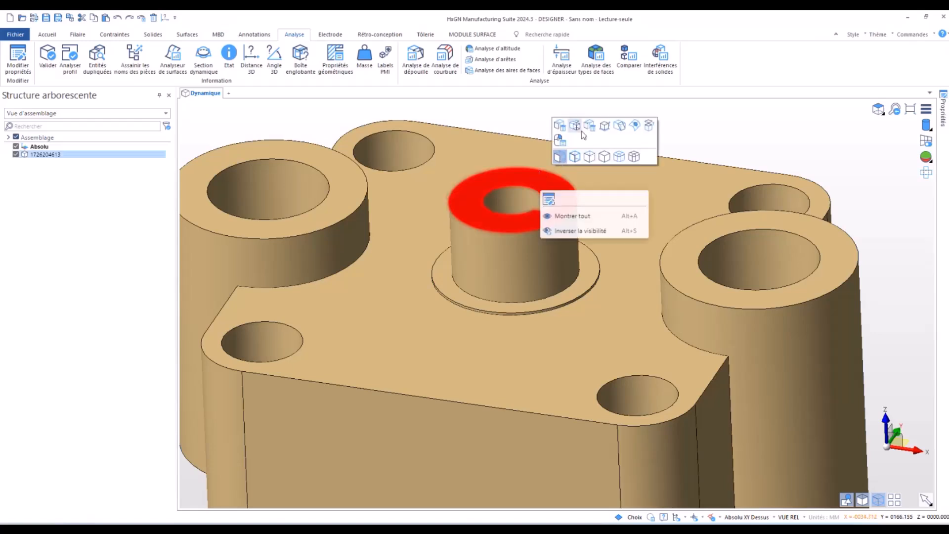
{"action": "left_click", "coordinate": [577, 126]}
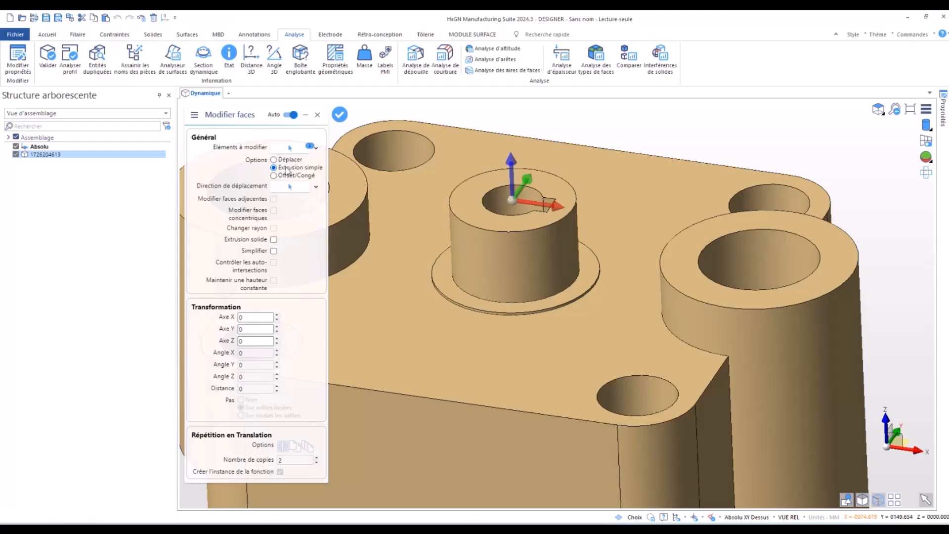
- Try to extrude the central boss's top face along Z with a driven dimension of 6 mm from the +X large bore's centre
{"action": "mouse_move", "coordinate": [510, 158]}
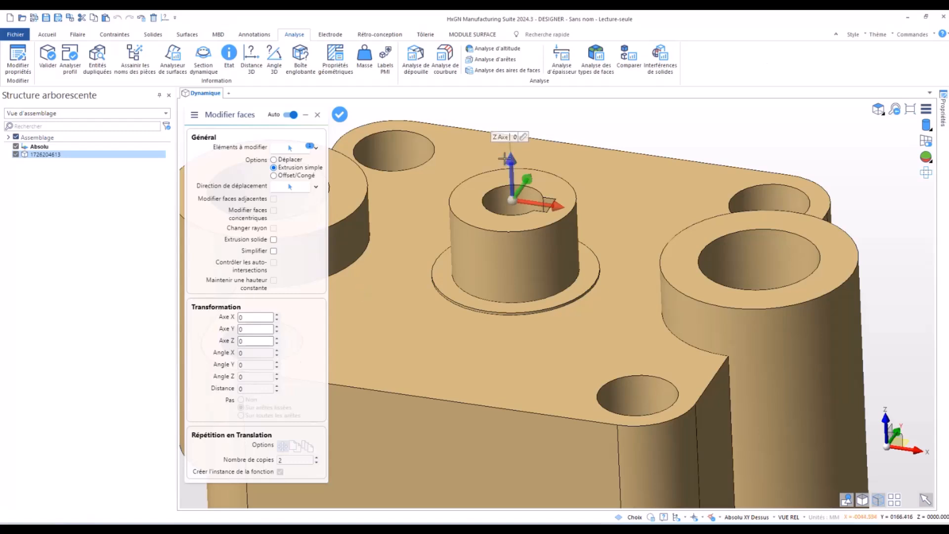
{"action": "left_click", "coordinate": [524, 138]}
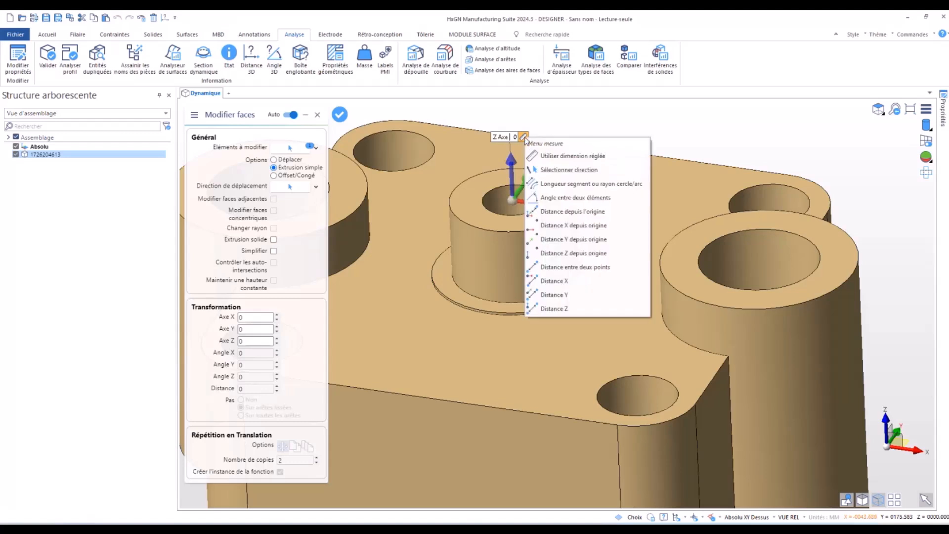
{"action": "left_click", "coordinate": [573, 156]}
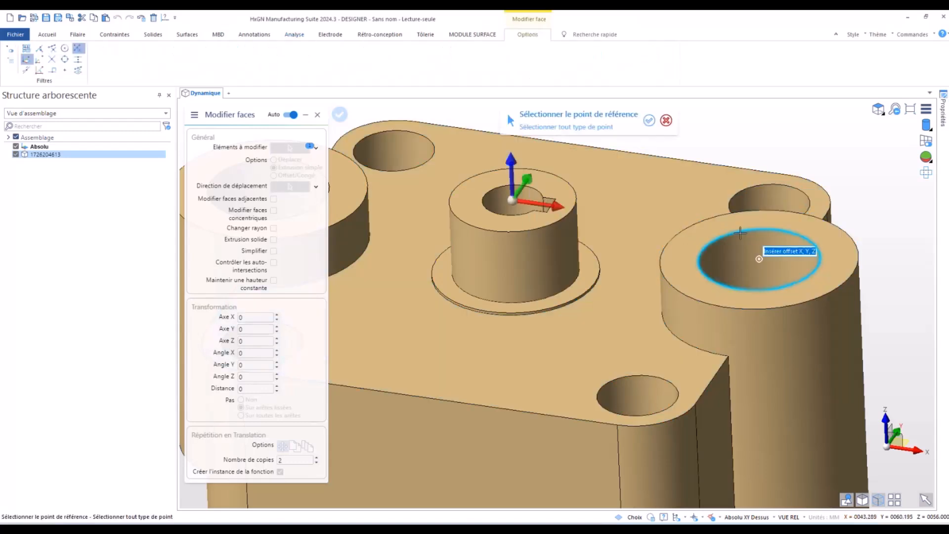
{"action": "left_click", "coordinate": [740, 233]}
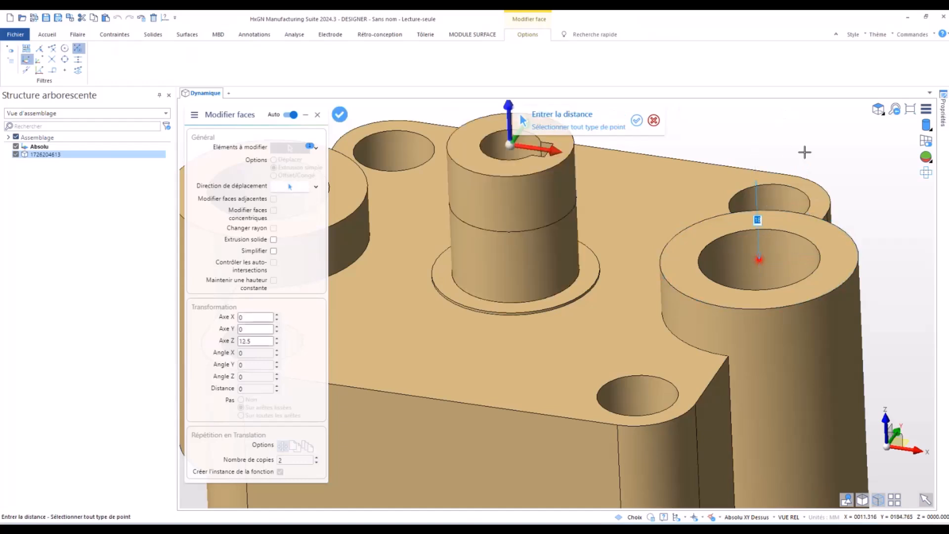
{"action": "type", "text": "6"}
{"action": "key", "text": "Return"}
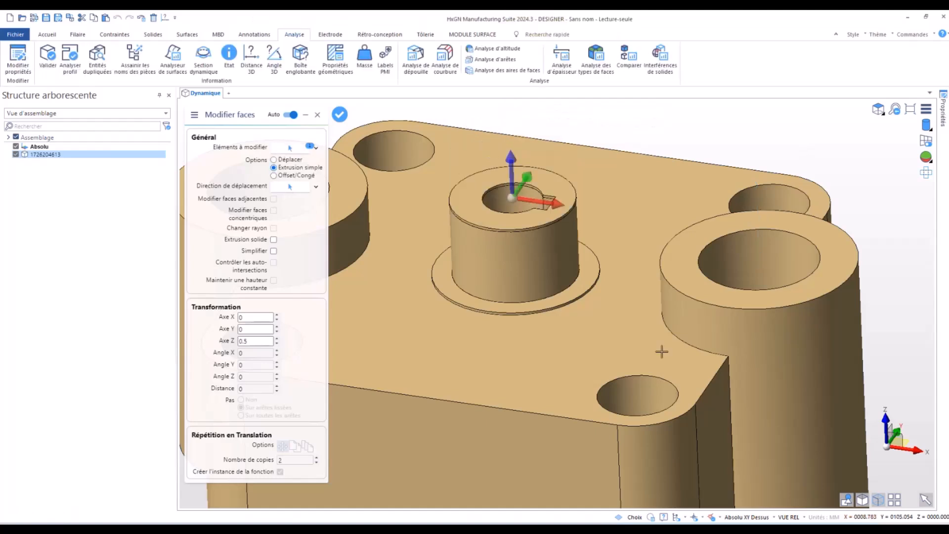
{"action": "left_click", "coordinate": [664, 141]}
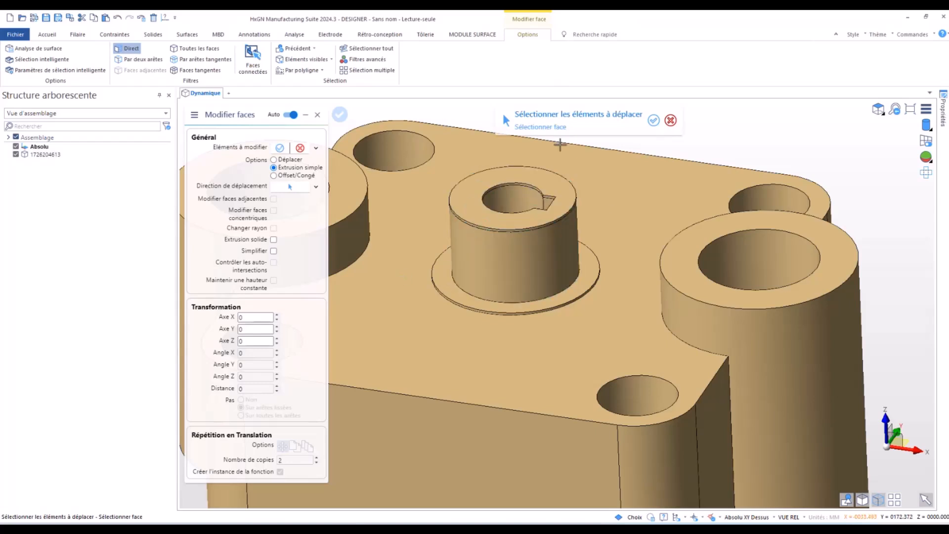
- Check the edge at the top of the central boss, undo the face extrusion and leave the face modification
{"action": "scroll", "coordinate": [532, 226], "scroll_direction": "down", "scroll_amount": 3}
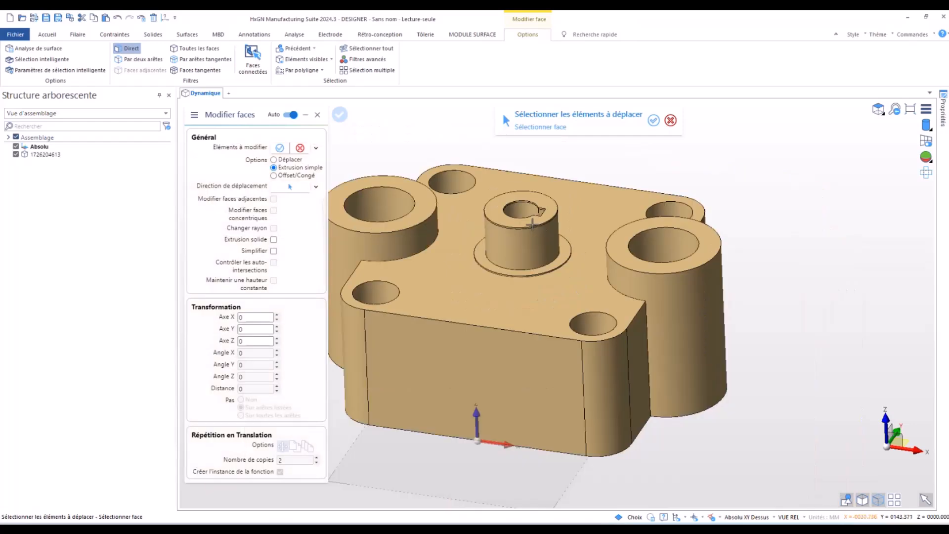
{"action": "scroll", "coordinate": [532, 224], "scroll_direction": "up", "scroll_amount": 10}
{"action": "scroll", "coordinate": [532, 247], "scroll_direction": "down", "scroll_amount": 5}
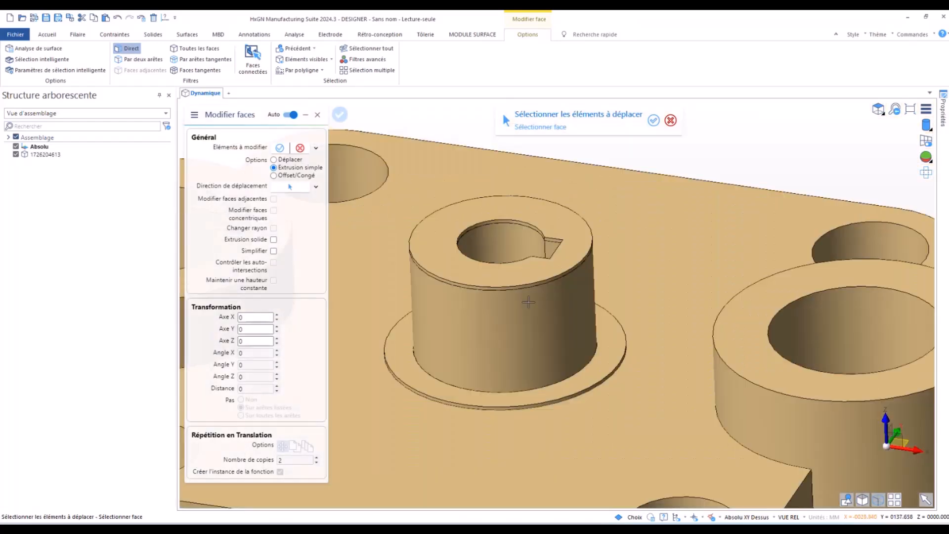
{"action": "key", "text": "Escape"}
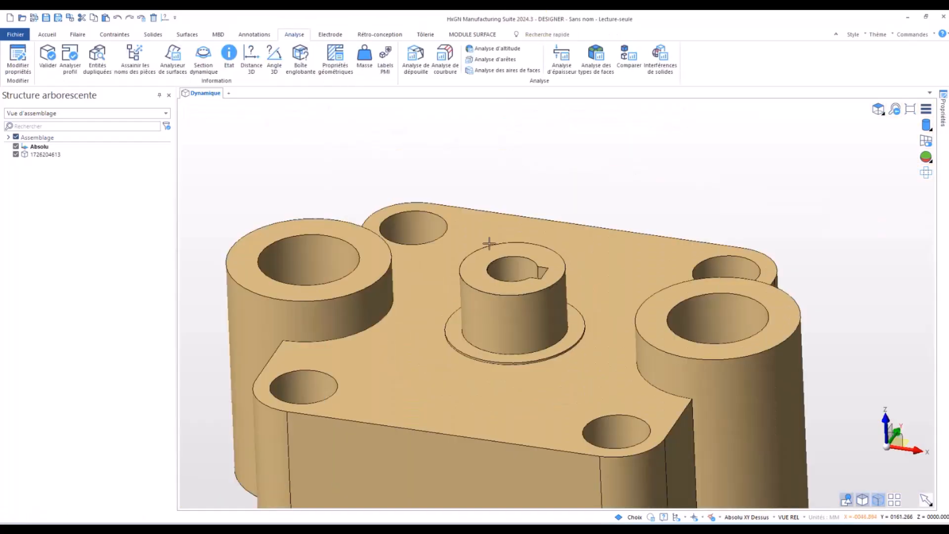
- Move the central boss's top face along Z with Déplacer, to a driven height of 6 mm above the +X large boss's top face
{"action": "right_click", "coordinate": [528, 251]}
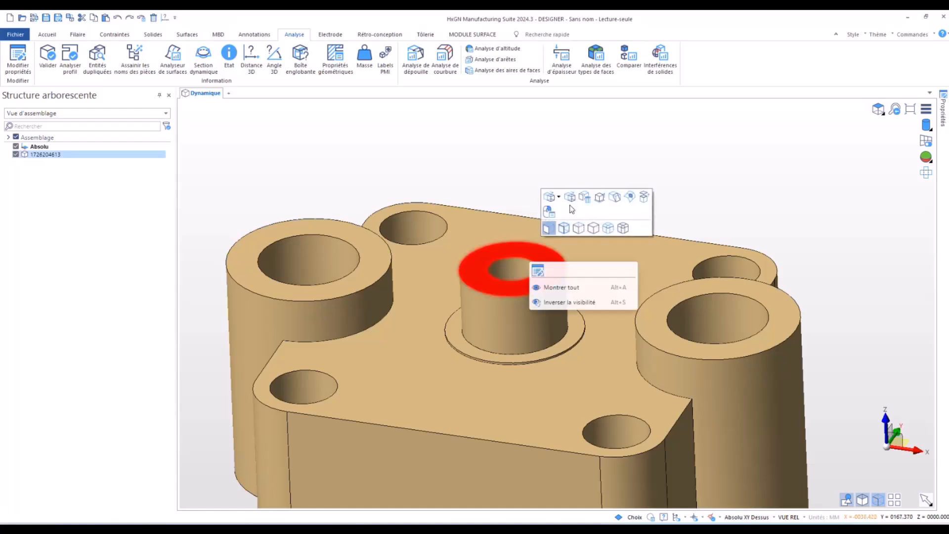
{"action": "left_click", "coordinate": [551, 198]}
{"action": "left_click", "coordinate": [273, 160]}
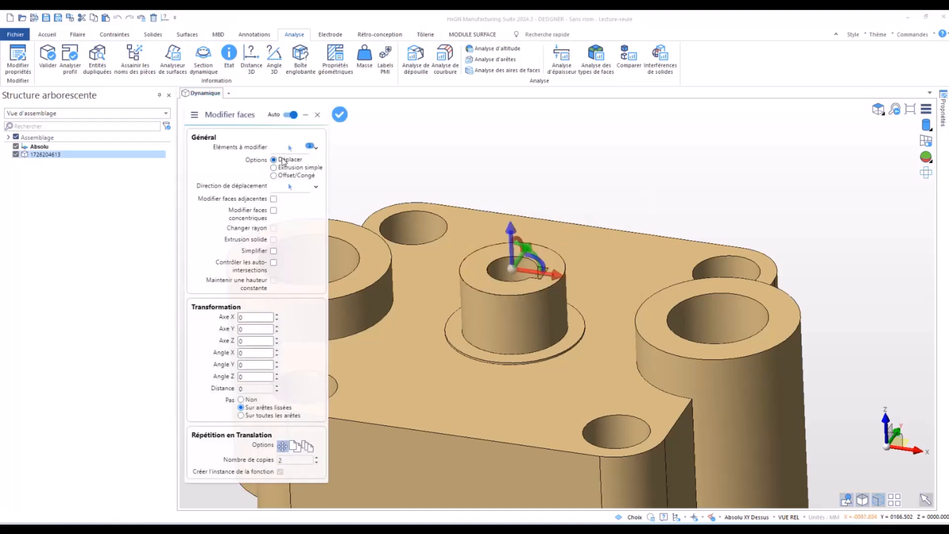
{"action": "mouse_move", "coordinate": [512, 230]}
{"action": "left_click", "coordinate": [522, 206]}
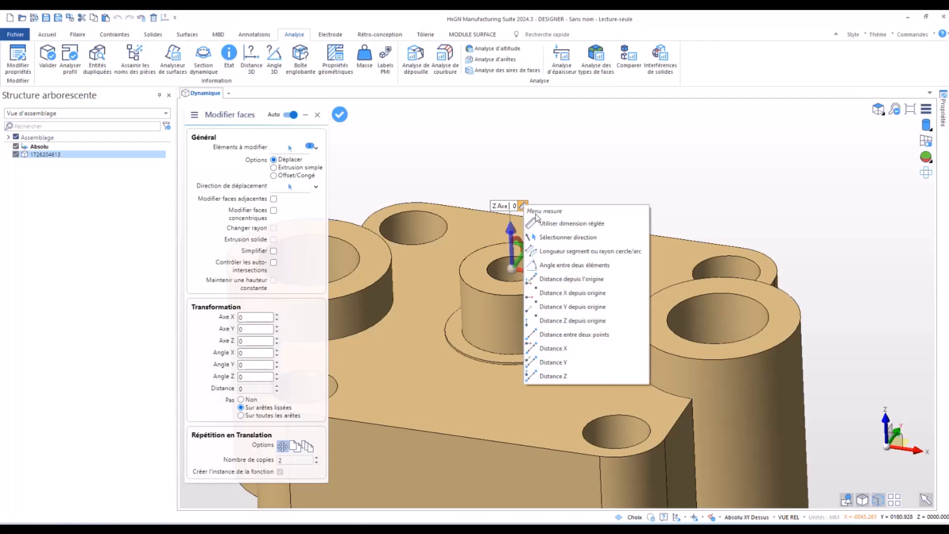
{"action": "left_click", "coordinate": [555, 224]}
{"action": "left_click", "coordinate": [656, 320]}
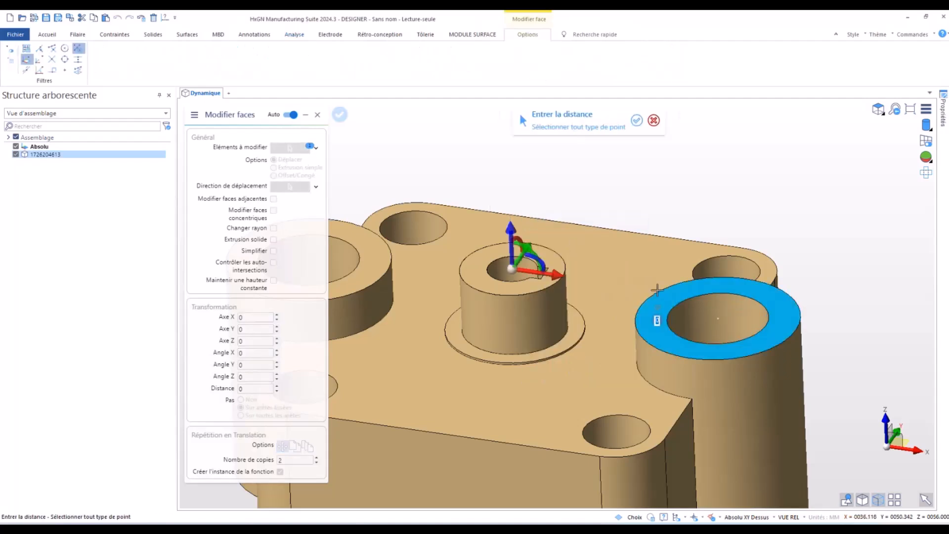
{"action": "key", "text": "Escape"}
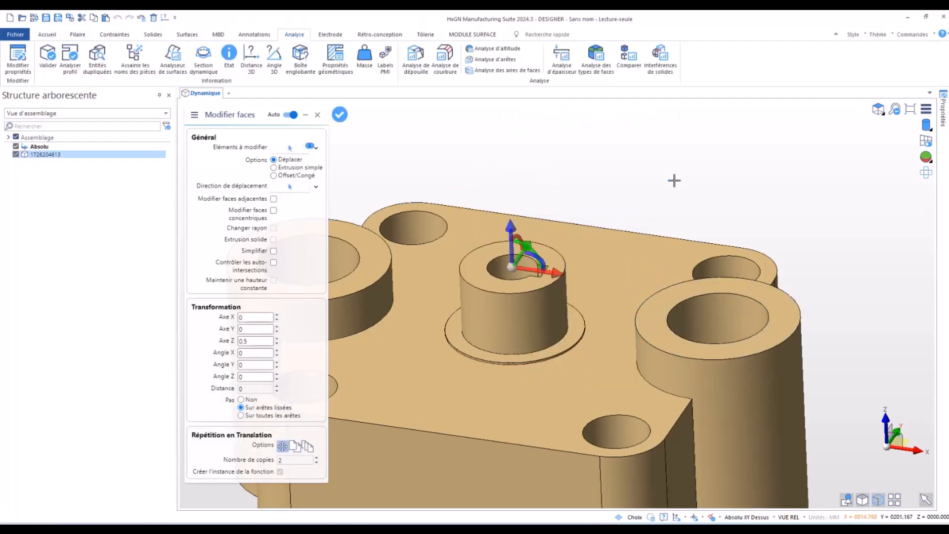
{"action": "key", "text": "Escape"}
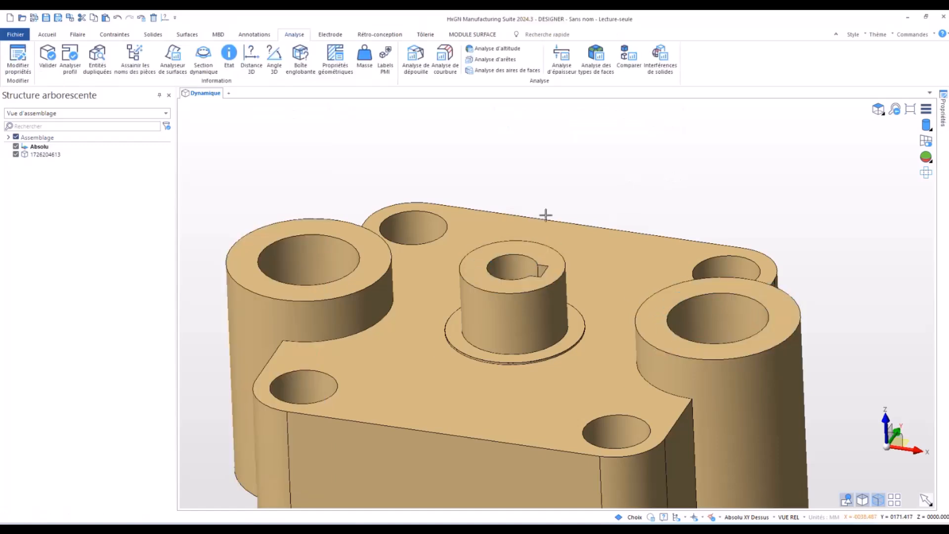
- Measure the modified 3D distance between the central bore centre and the +X large bore centre, then undo the measurement entities
{"action": "left_click", "coordinate": [253, 58]}
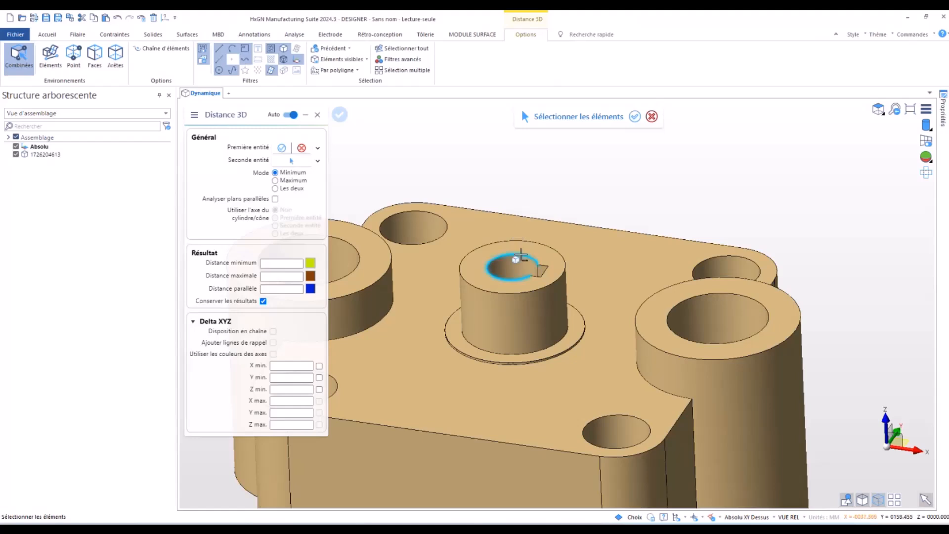
{"action": "left_click", "coordinate": [517, 255]}
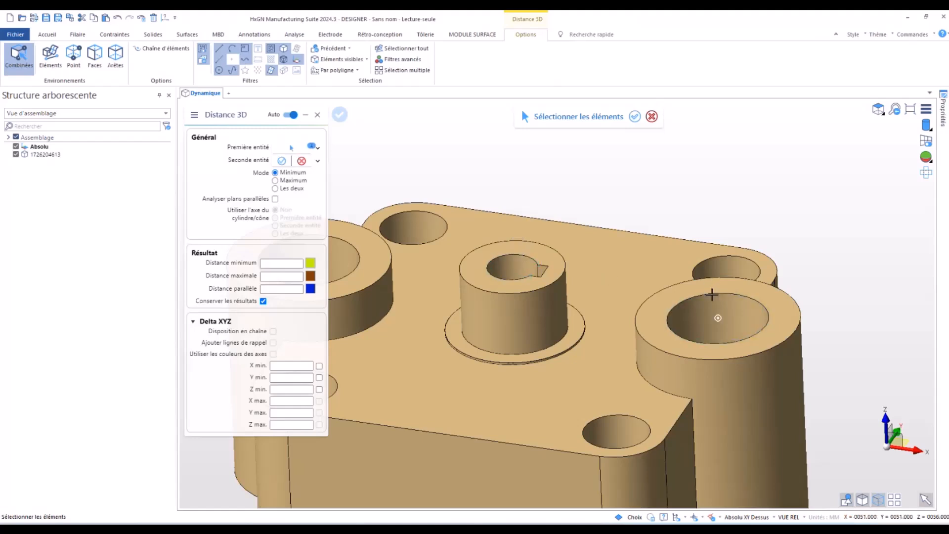
{"action": "left_click", "coordinate": [712, 295]}
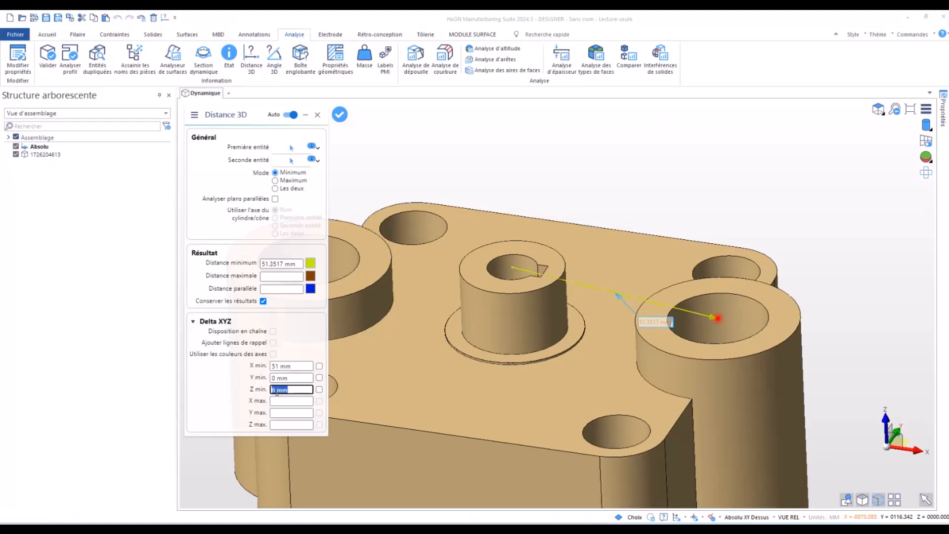
{"action": "right_click", "coordinate": [396, 143]}
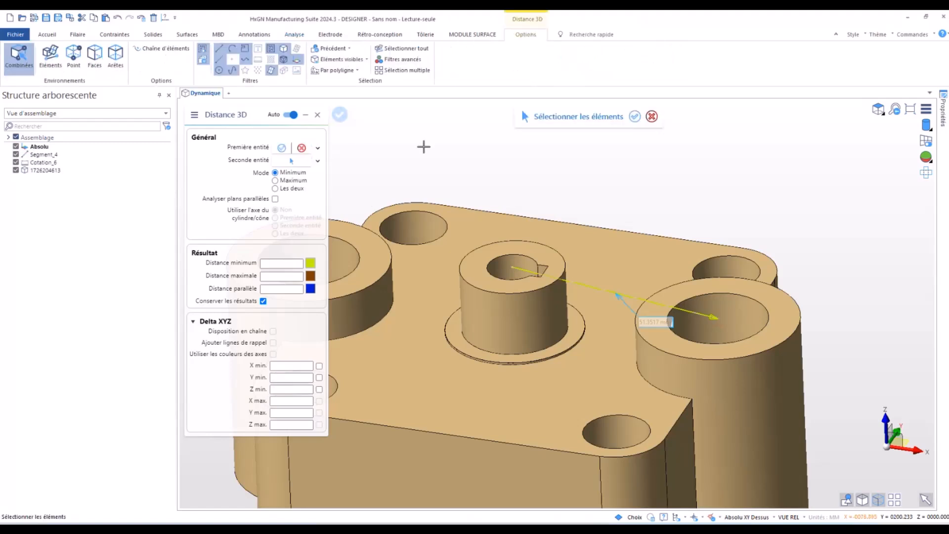
{"action": "right_click", "coordinate": [423, 147]}
{"action": "key", "text": "ctrl+z"}
{"action": "key", "text": "ctrl+z"}
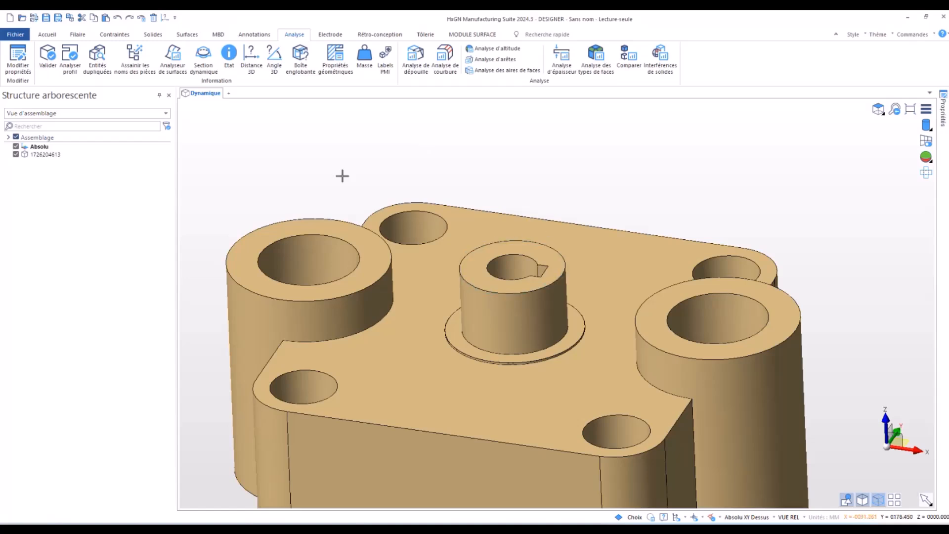
- Set the radius of the +X large bore to 12.005 mm by direct modification of its cylindrical face
{"action": "scroll", "coordinate": [388, 142], "scroll_direction": "down", "scroll_amount": 3}
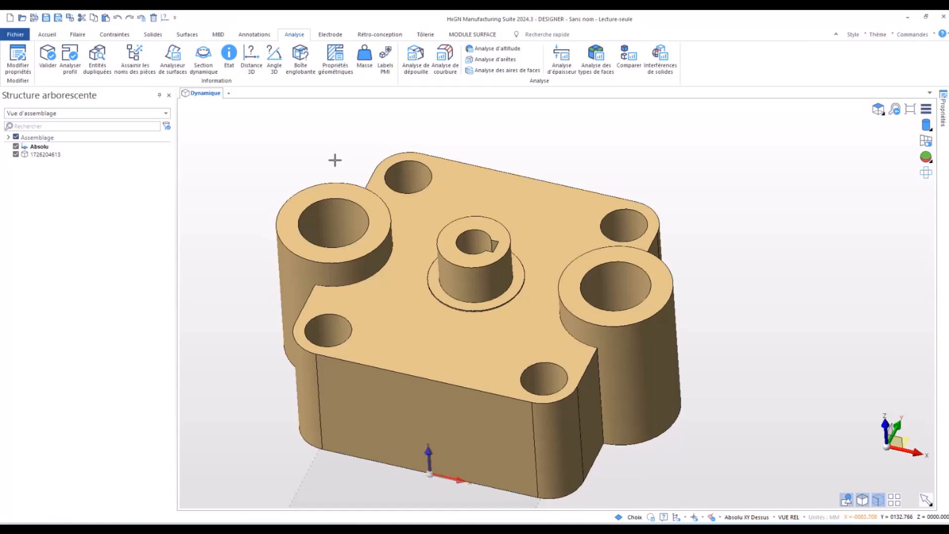
{"action": "right_click", "coordinate": [617, 291]}
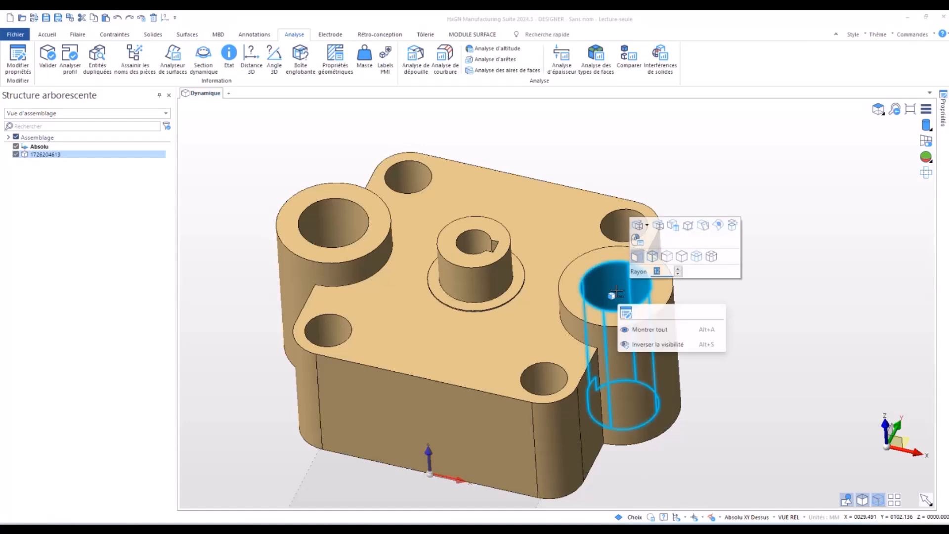
{"action": "left_click", "coordinate": [666, 272]}
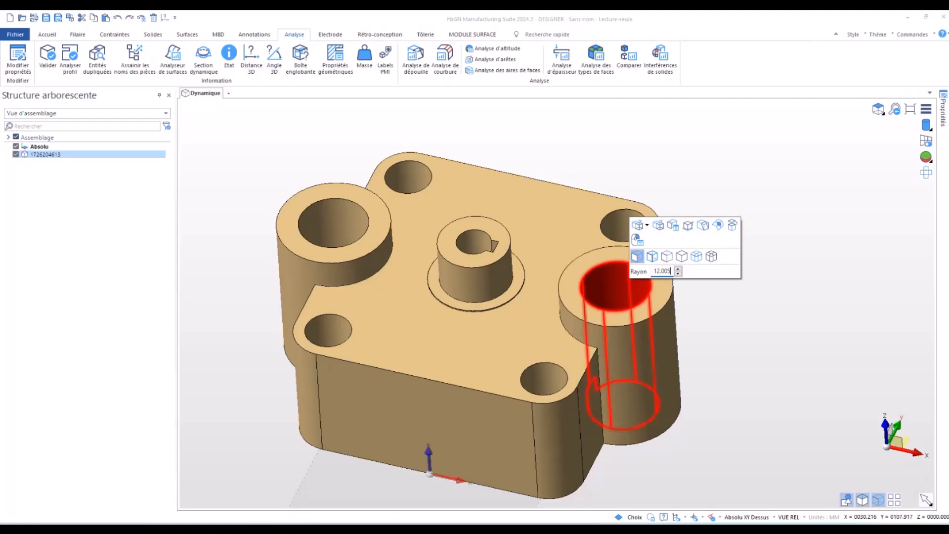
{"action": "left_click", "coordinate": [726, 335]}
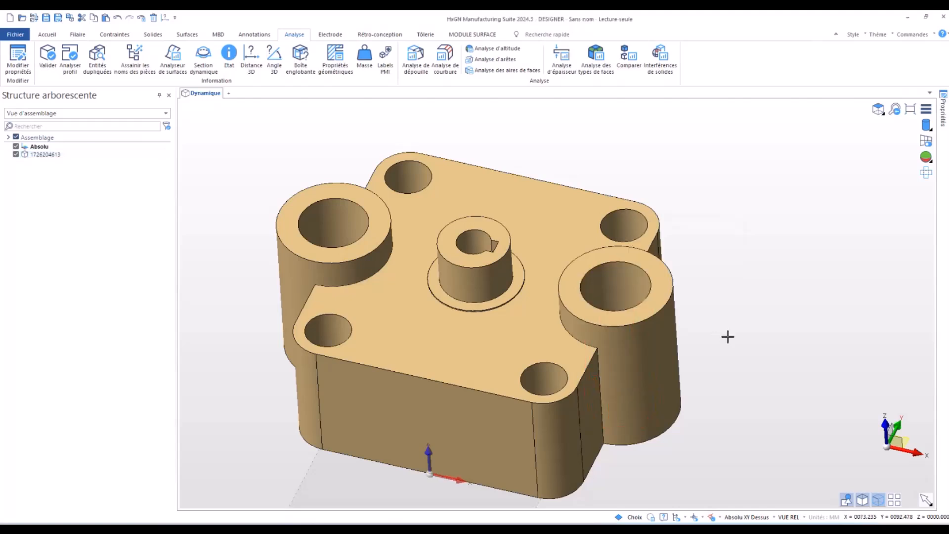
- Set the radius of the -X large bore to 12.005 mm and recheck its radius value
{"action": "left_click", "coordinate": [327, 216]}
{"action": "right_click", "coordinate": [326, 214]}
{"action": "type", "text": "12.005"}
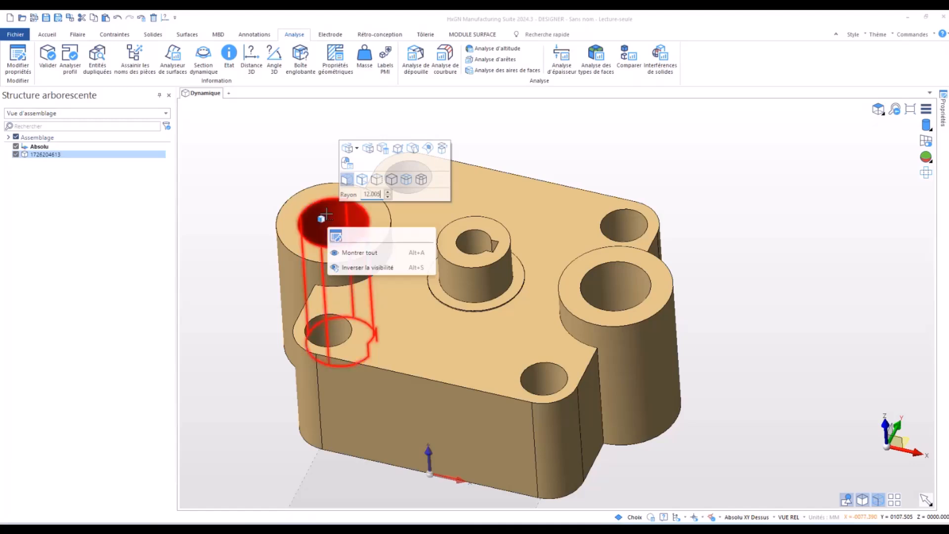
{"action": "left_click", "coordinate": [229, 165]}
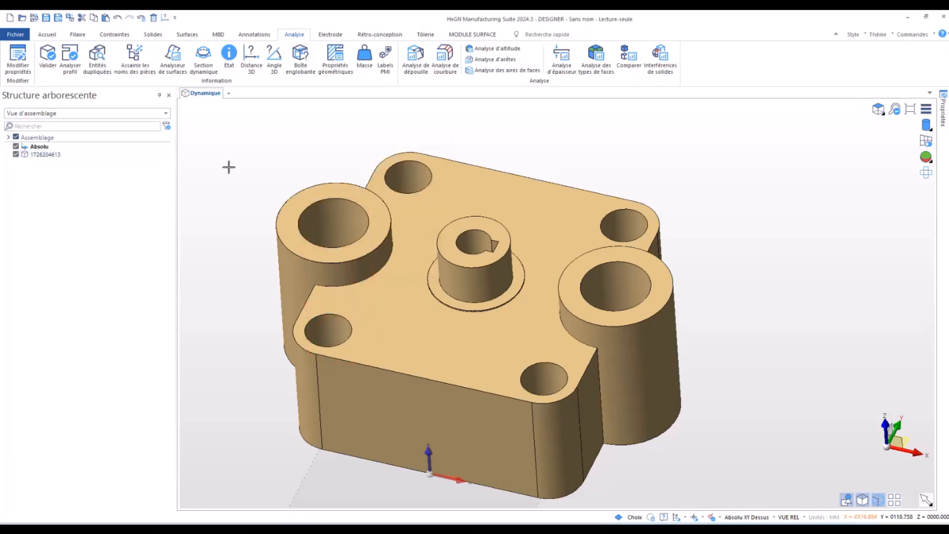
{"action": "right_click", "coordinate": [344, 235]}
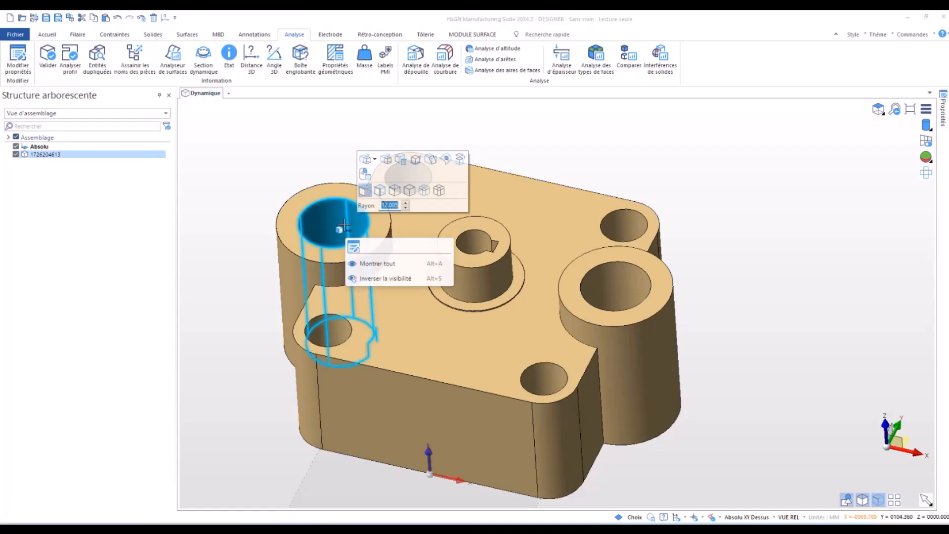
{"action": "left_click", "coordinate": [277, 176]}
- Try a 50 mm length on the vertical edge at the front face's -X end, testing each extension direction, and discard the change
{"action": "scroll", "coordinate": [250, 176], "scroll_direction": "down", "scroll_amount": 3}
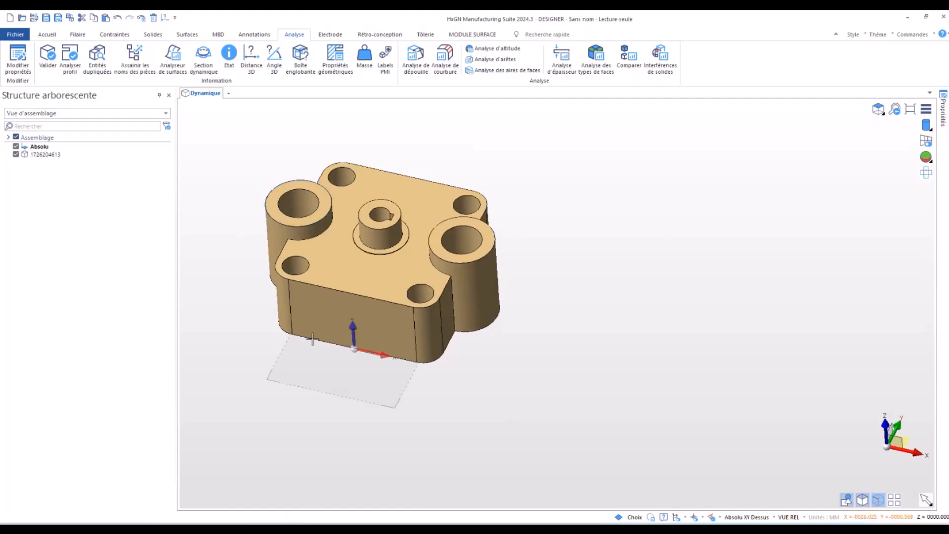
{"action": "middle_click_drag", "start_coordinate": [323, 360], "coordinate": [322, 333]}
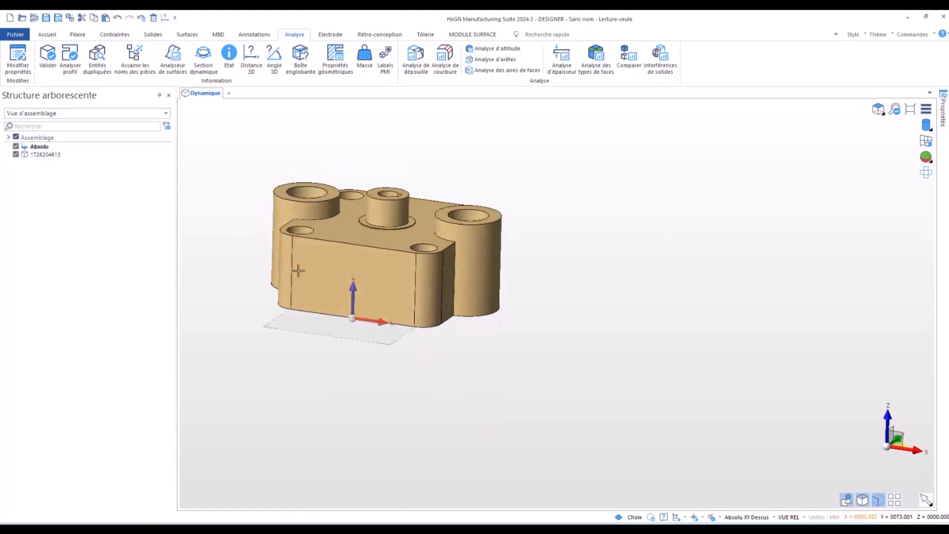
{"action": "right_click", "coordinate": [292, 286]}
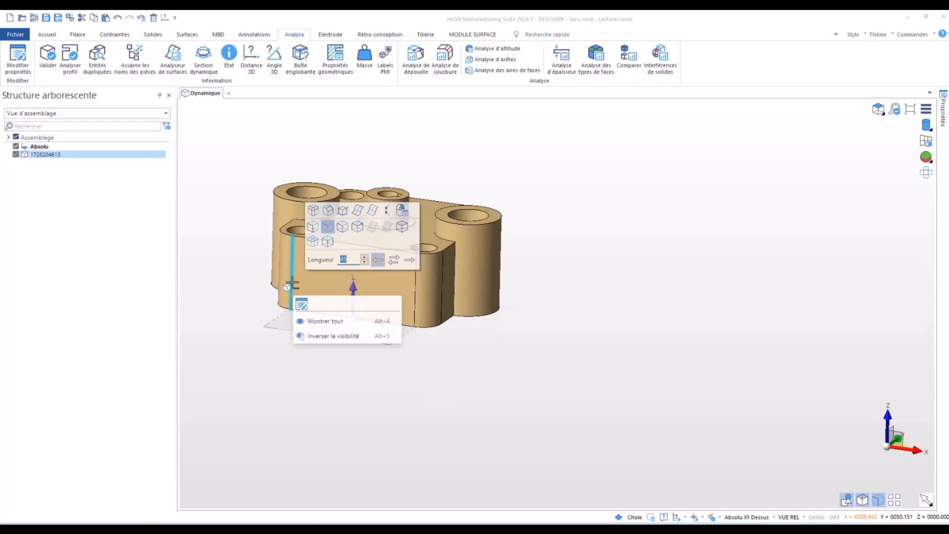
{"action": "type", "text": "50"}
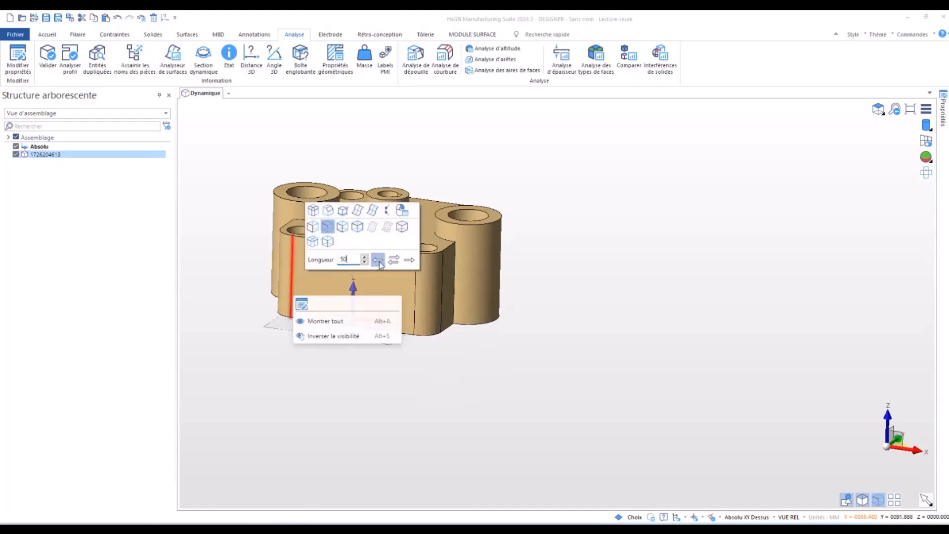
{"action": "left_click", "coordinate": [410, 261]}
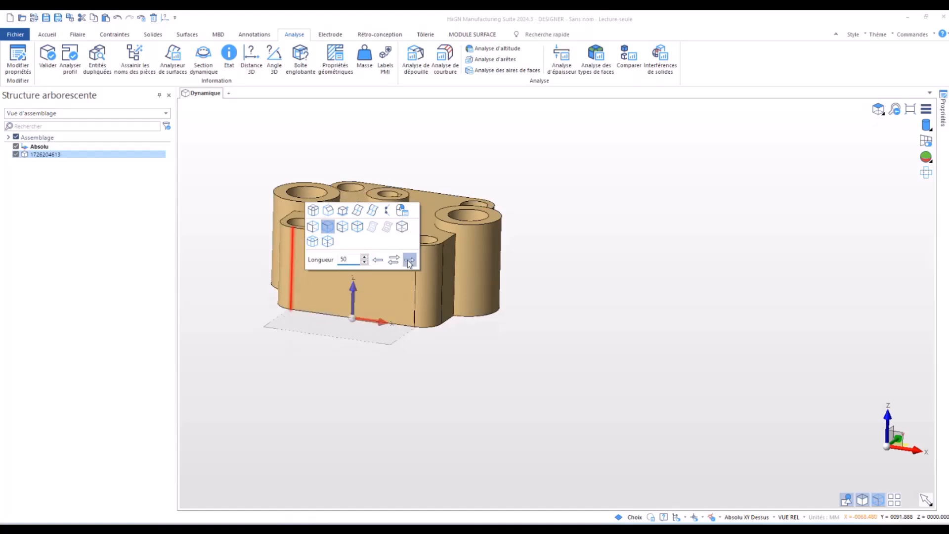
{"action": "left_click", "coordinate": [393, 261]}
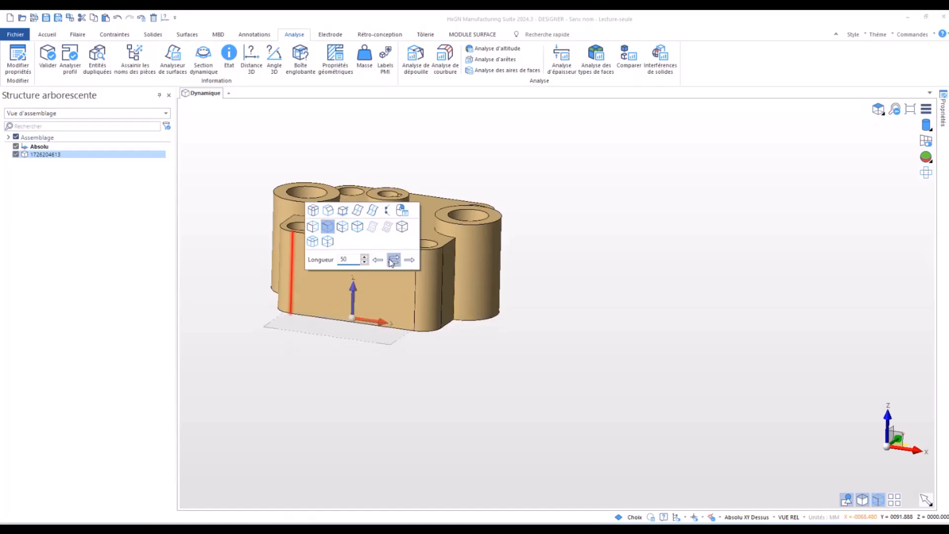
{"action": "left_click", "coordinate": [377, 260]}
{"action": "left_click", "coordinate": [411, 262]}
{"action": "left_click", "coordinate": [377, 260]}
{"action": "left_click", "coordinate": [251, 247]}
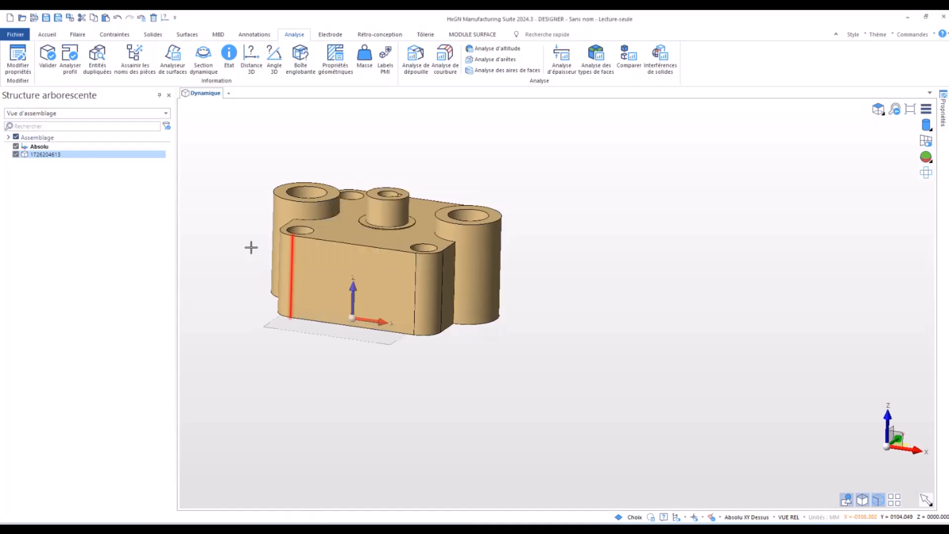
{"action": "left_click", "coordinate": [237, 319]}
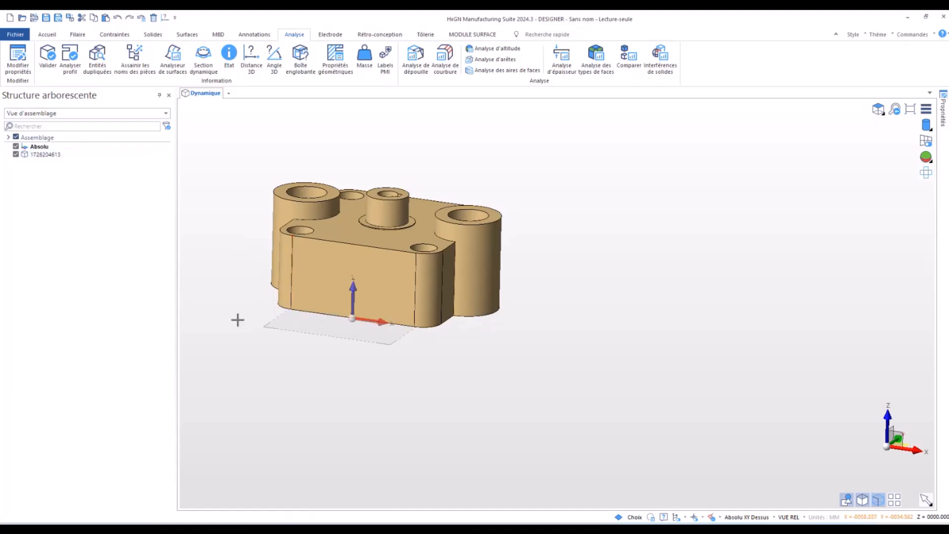
{"action": "middle_click_drag", "start_coordinate": [243, 295], "coordinate": [245, 324]}
{"action": "scroll", "coordinate": [371, 368], "scroll_direction": "up", "scroll_amount": 3}
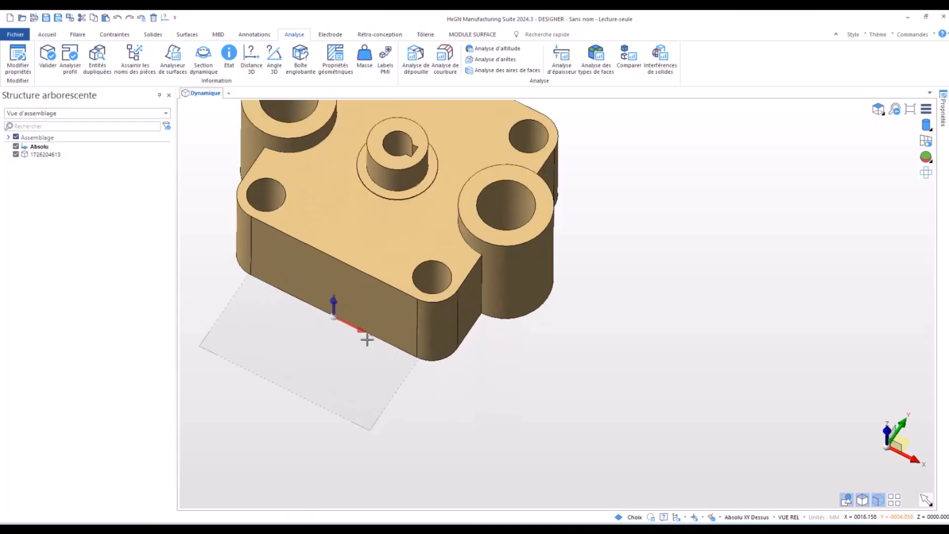
{"action": "scroll", "coordinate": [366, 340], "scroll_direction": "down", "scroll_amount": 4}
{"action": "scroll", "coordinate": [378, 311], "scroll_direction": "up", "scroll_amount": 5}
{"action": "scroll", "coordinate": [381, 300], "scroll_direction": "down", "scroll_amount": 1}
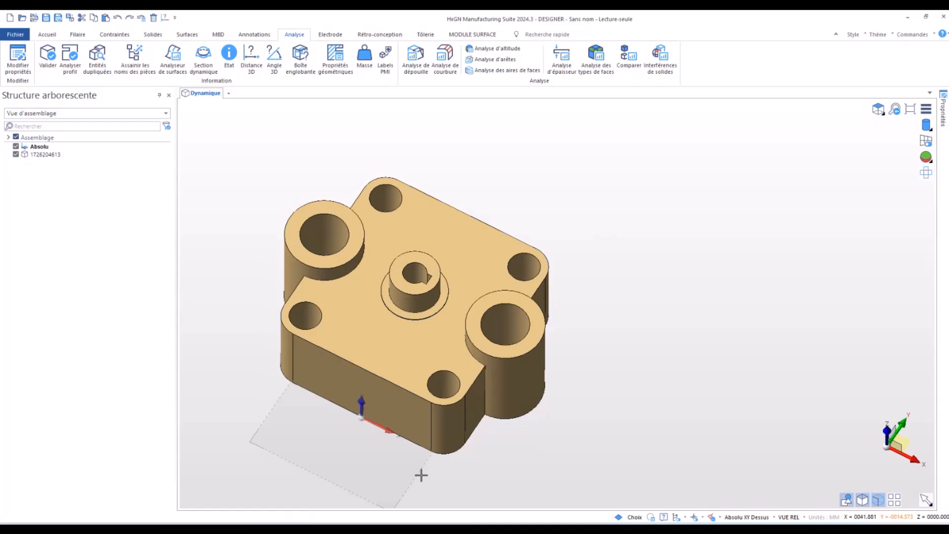
- Extrude the front +X corner hole along X with Extrusion simple, at a distance of 0 from the front -X corner hole's centre
{"action": "scroll", "coordinate": [430, 470], "scroll_direction": "up", "scroll_amount": 2}
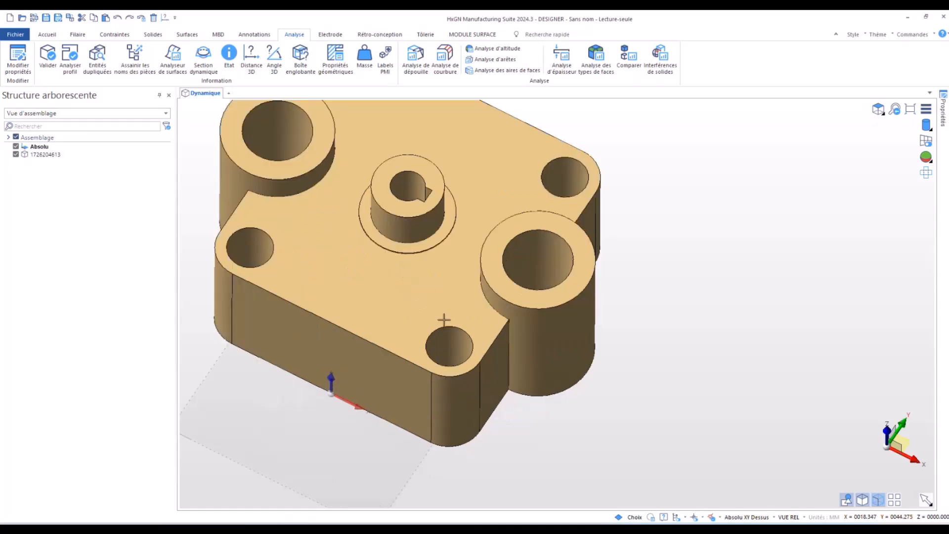
{"action": "left_click", "coordinate": [448, 344]}
{"action": "left_click", "coordinate": [470, 276]}
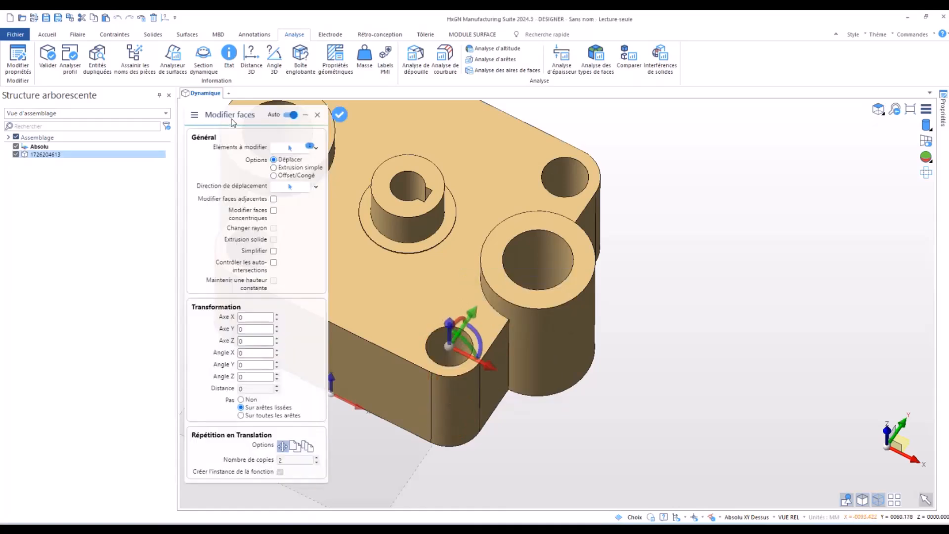
{"action": "left_click", "coordinate": [274, 167]}
{"action": "scroll", "coordinate": [717, 291], "scroll_direction": "down", "scroll_amount": 3}
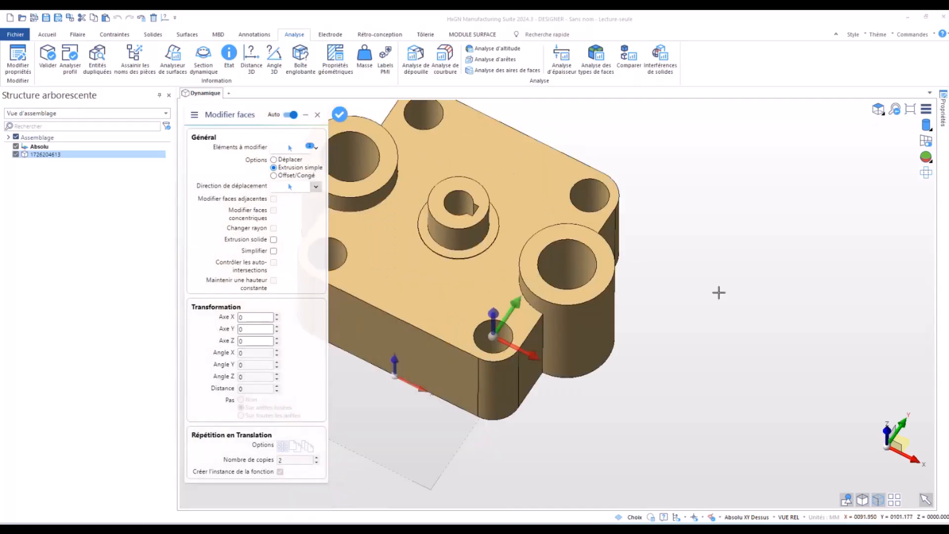
{"action": "scroll", "coordinate": [572, 301], "scroll_direction": "up", "scroll_amount": 2}
{"action": "mouse_move", "coordinate": [633, 375]}
{"action": "left_click", "coordinate": [677, 383]}
{"action": "left_click", "coordinate": [715, 230]}
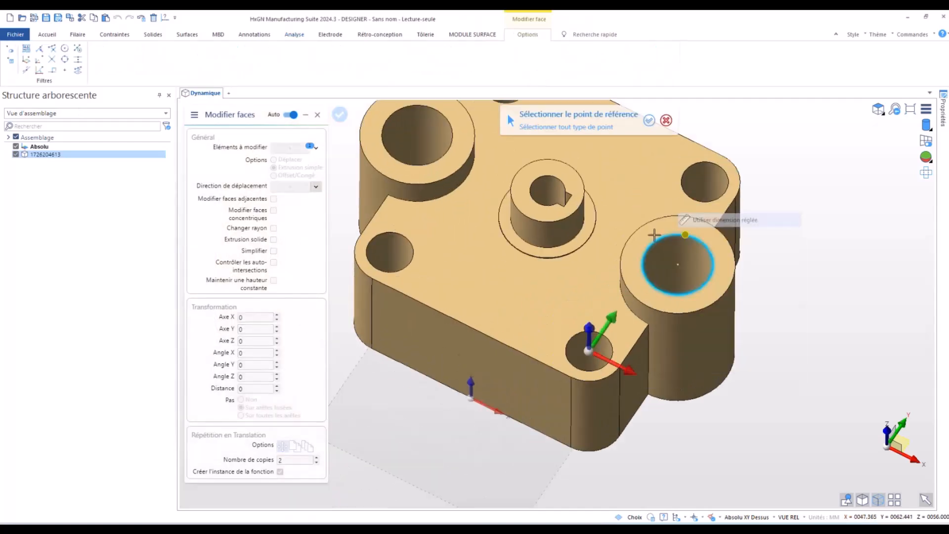
{"action": "left_click", "coordinate": [386, 252]}
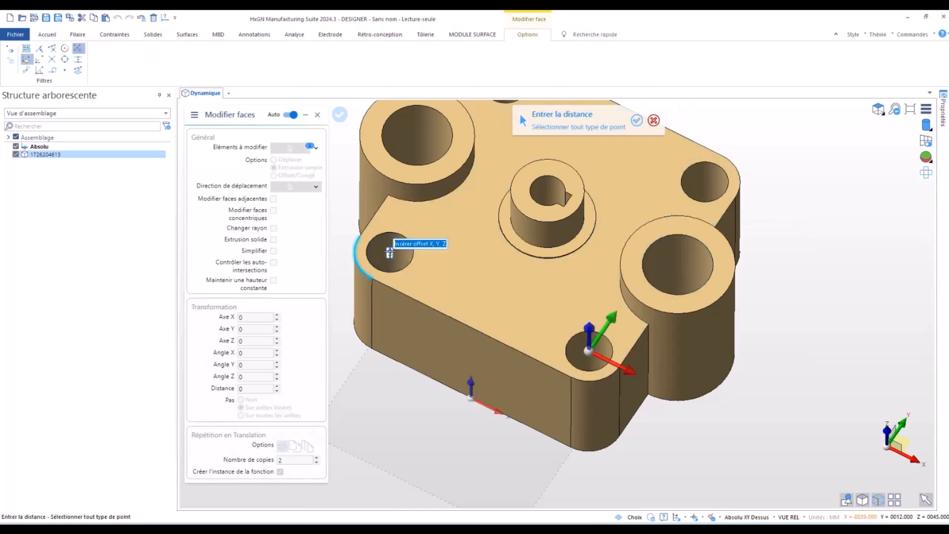
{"action": "type", "text": "0"}
{"action": "key", "text": "Return"}
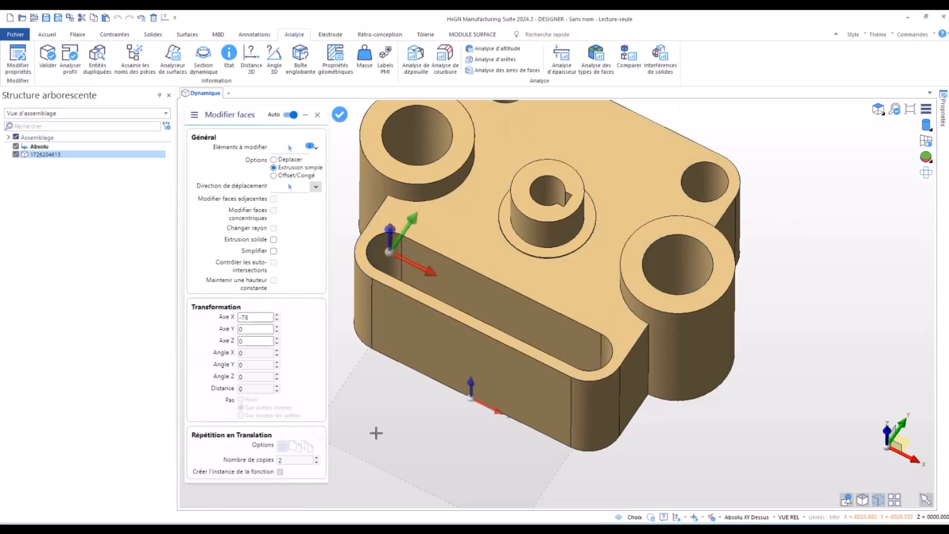
{"action": "right_click", "coordinate": [393, 429]}
{"action": "right_click", "coordinate": [393, 429]}
{"action": "scroll", "coordinate": [393, 430], "scroll_direction": "up", "scroll_amount": 3}
{"action": "scroll", "coordinate": [449, 419], "scroll_direction": "down", "scroll_amount": 4}
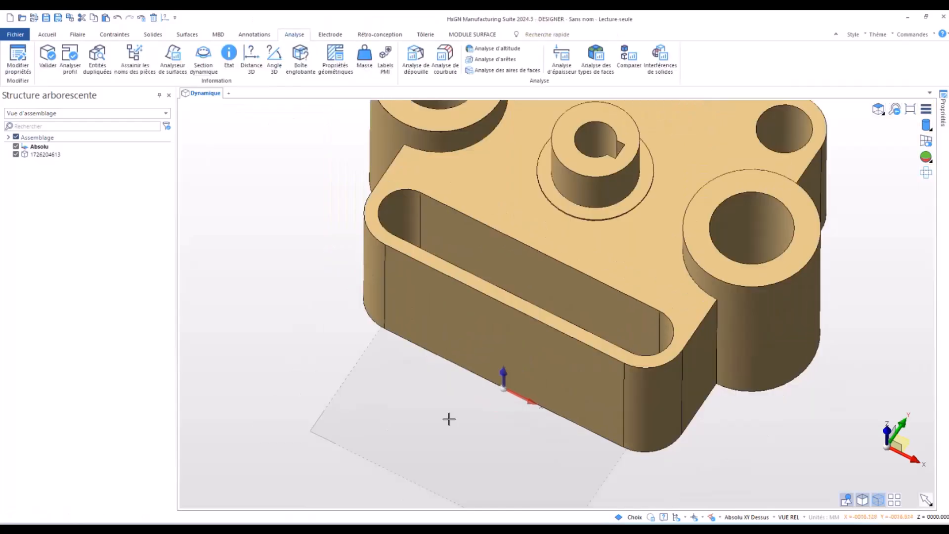
{"action": "mouse_move", "coordinate": [325, 322]}
{"action": "middle_mouse_down"}
{"action": "mouse_move", "coordinate": [311, 360]}
{"action": "mouse_move", "coordinate": [324, 329]}
{"action": "middle_mouse_up"}
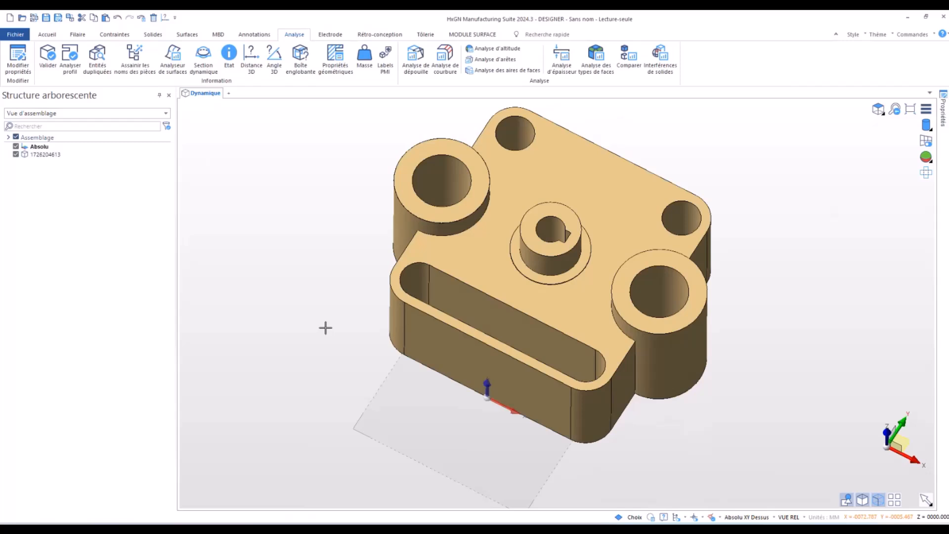
{"action": "middle_click_drag", "start_coordinate": [299, 346], "coordinate": [282, 330]}
{"action": "middle_click_drag", "start_coordinate": [360, 299], "coordinate": [341, 312]}
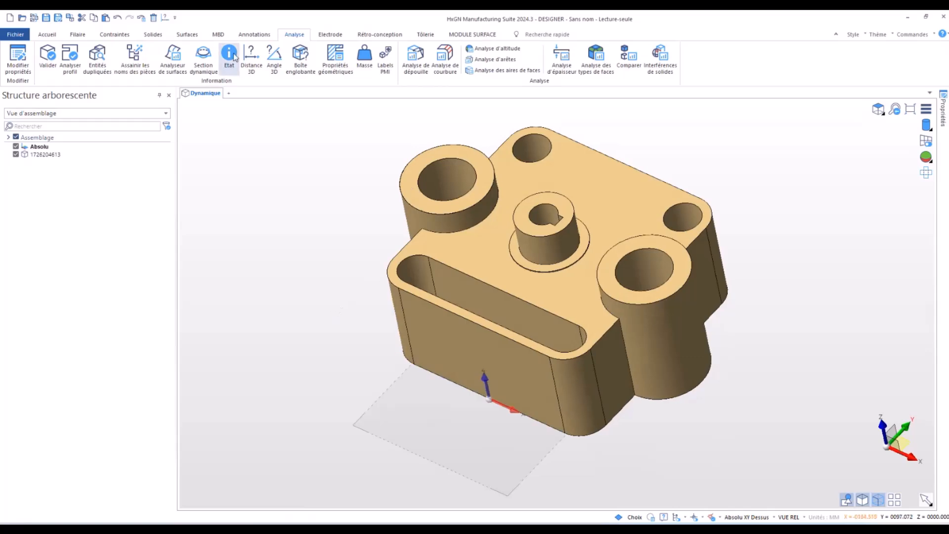
- Select the four vertical edges where the two large bosses meet the block for constant-radius fillets, using the single-edge filter
{"action": "left_click", "coordinate": [153, 36]}
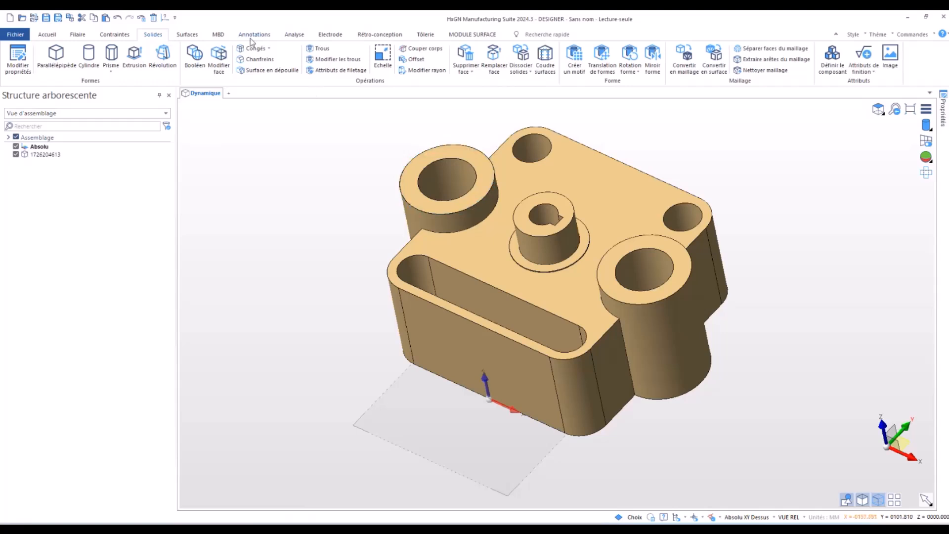
{"action": "left_click", "coordinate": [255, 49]}
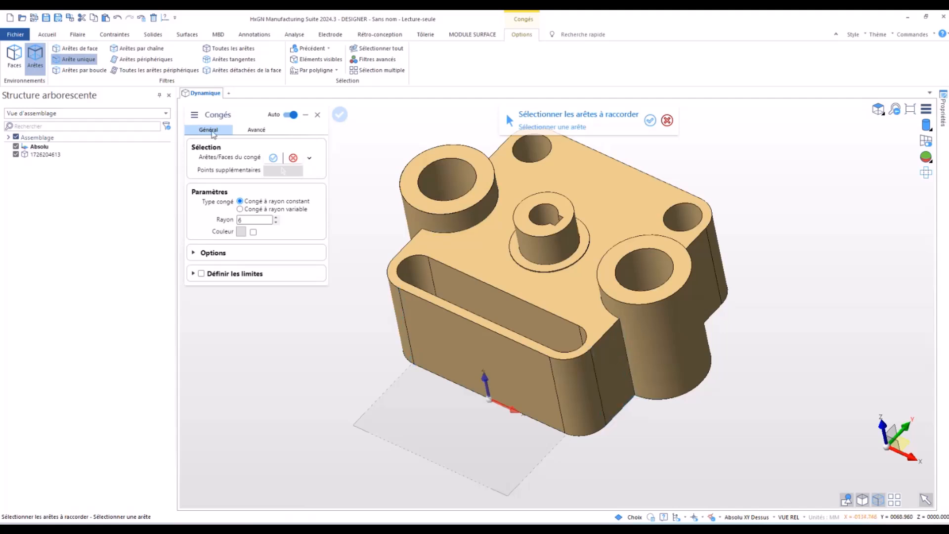
{"action": "left_click", "coordinate": [75, 49]}
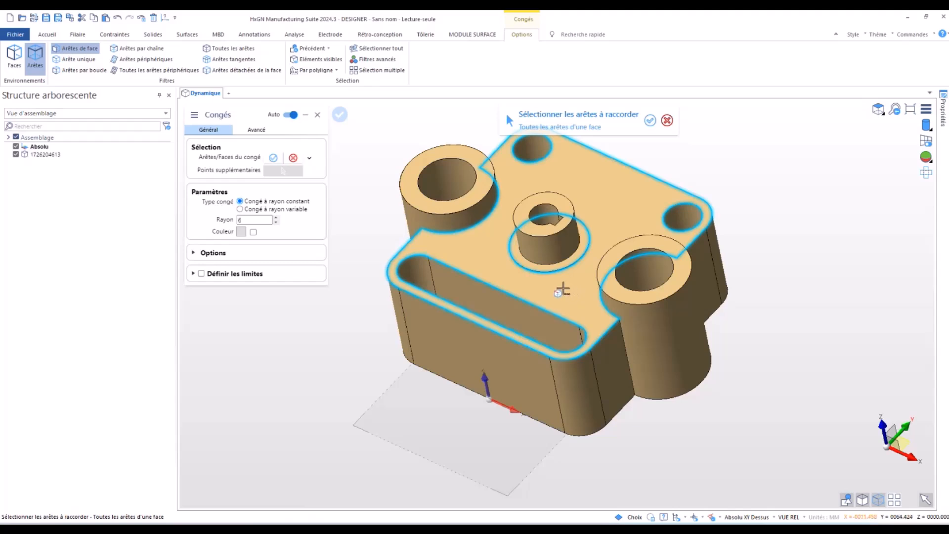
{"action": "left_click", "coordinate": [86, 60]}
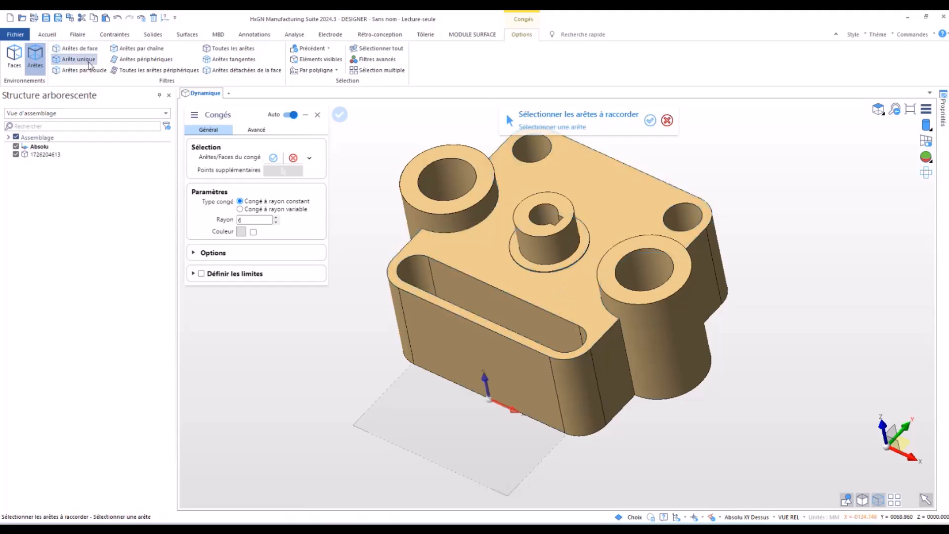
{"action": "middle_click_drag", "start_coordinate": [626, 361], "coordinate": [694, 321]}
{"action": "left_click", "coordinate": [682, 303]}
{"action": "middle_click_drag", "start_coordinate": [368, 351], "coordinate": [449, 233]}
{"action": "left_click", "coordinate": [434, 212]}
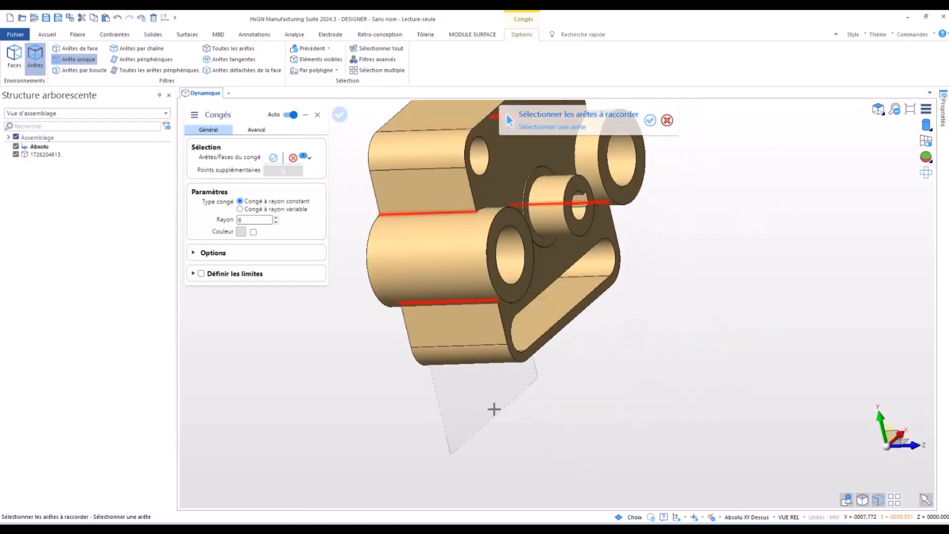
{"action": "right_click", "coordinate": [501, 432]}
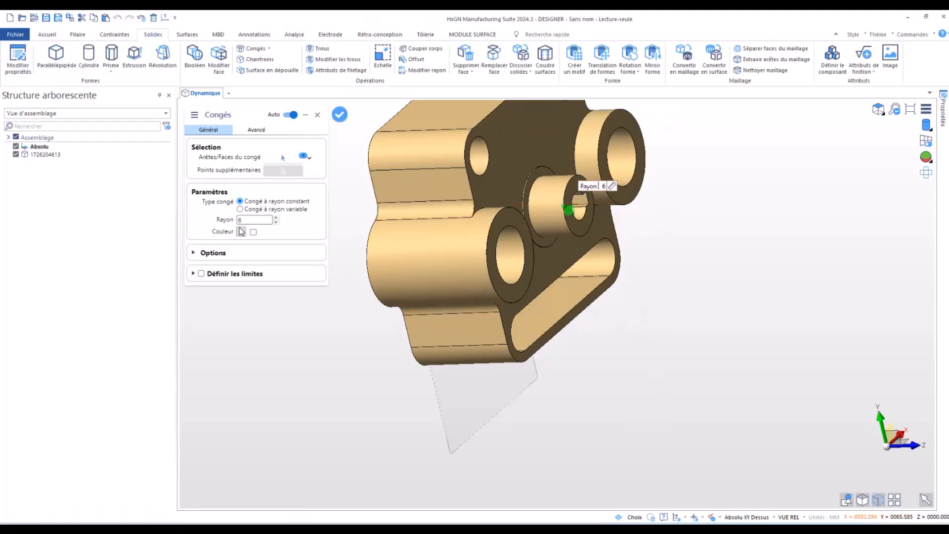
- Set the radius of the boss-to-block fillets to 12 mm and create them
{"action": "left_click", "coordinate": [275, 222]}
{"action": "left_click", "coordinate": [276, 222]}
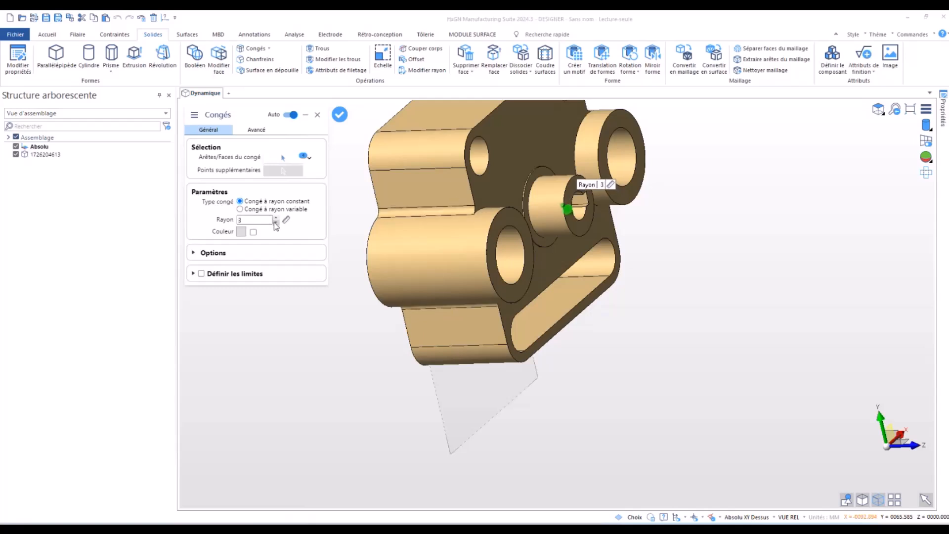
{"action": "left_click", "coordinate": [275, 218]}
{"action": "left_click", "coordinate": [275, 218]}
{"action": "left_click", "coordinate": [275, 218]}
{"action": "left_click", "coordinate": [275, 218]}
{"action": "left_click", "coordinate": [276, 218]}
{"action": "left_click", "coordinate": [276, 218]}
{"action": "left_click", "coordinate": [276, 218]}
{"action": "left_click", "coordinate": [276, 218]}
{"action": "left_click", "coordinate": [276, 218]}
{"action": "left_click", "coordinate": [276, 218]}
{"action": "left_click", "coordinate": [276, 222]}
{"action": "left_click", "coordinate": [275, 222]}
{"action": "middle_click_drag", "start_coordinate": [460, 301], "coordinate": [345, 362]}
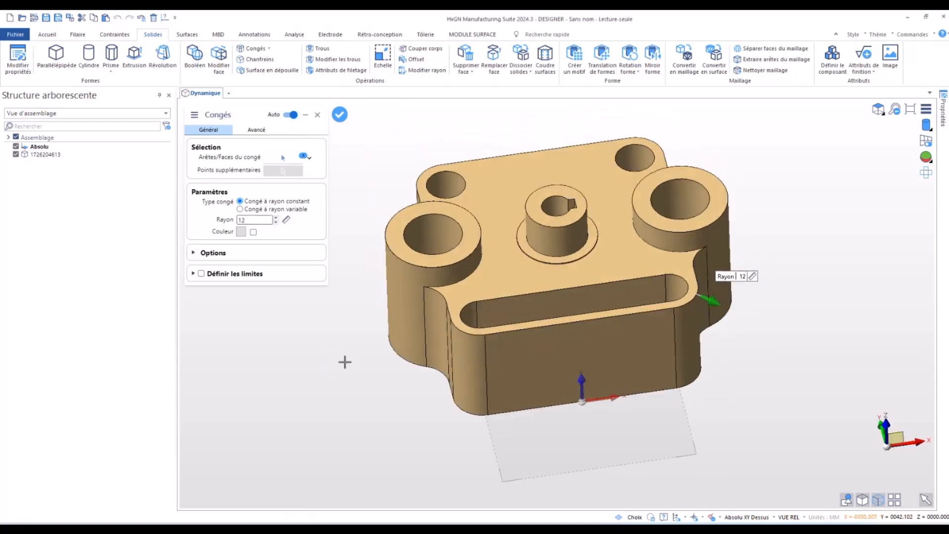
{"action": "right_click", "coordinate": [344, 362]}
{"action": "right_click", "coordinate": [345, 362]}
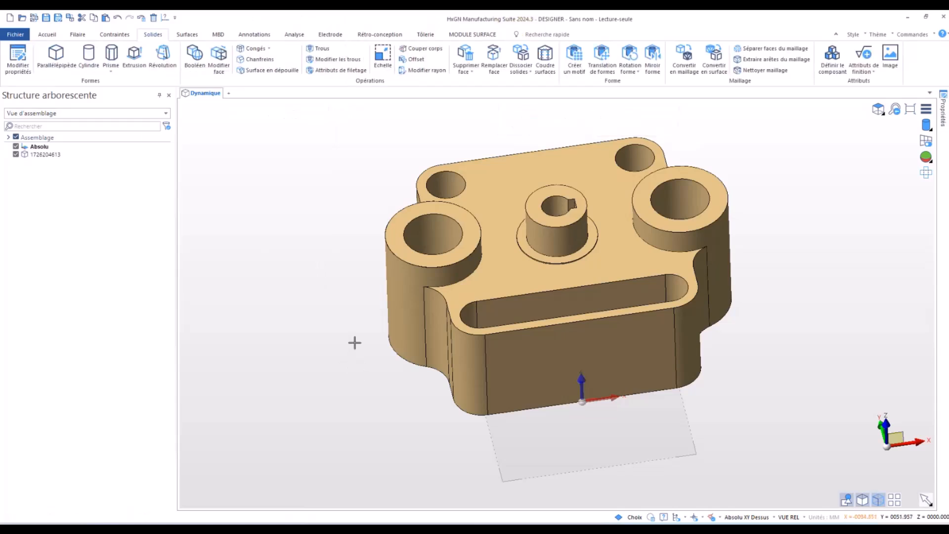
- Set up a chamfer with a first distance of 0.6 mm and a medium-blue colour
{"action": "left_click", "coordinate": [259, 60]}
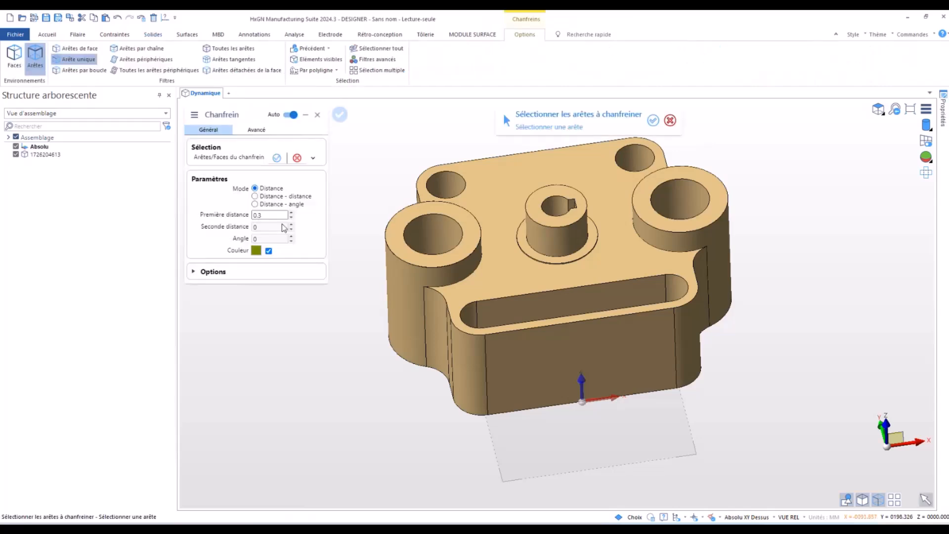
{"action": "left_click", "coordinate": [276, 216]}
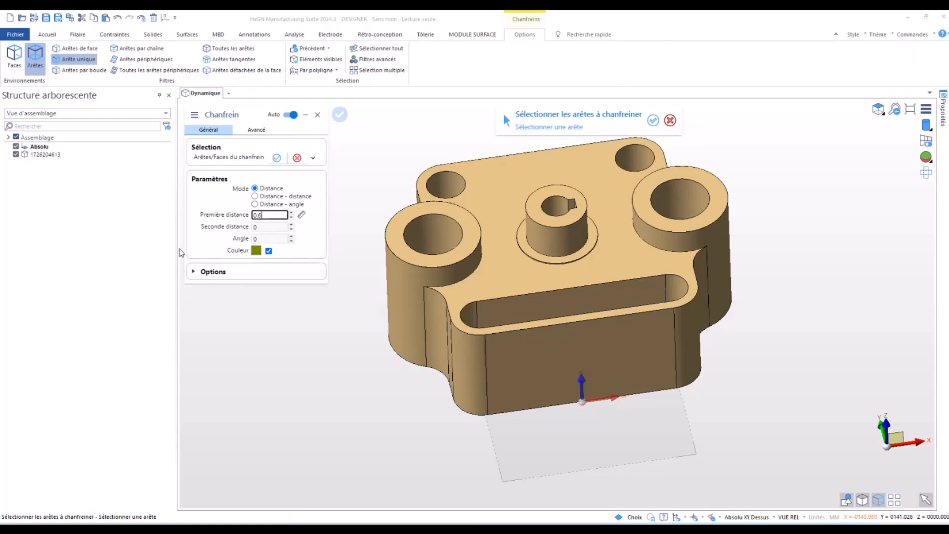
{"action": "left_click", "coordinate": [256, 251]}
{"action": "left_click_drag", "start_coordinate": [156, 254], "coordinate": [230, 271]}
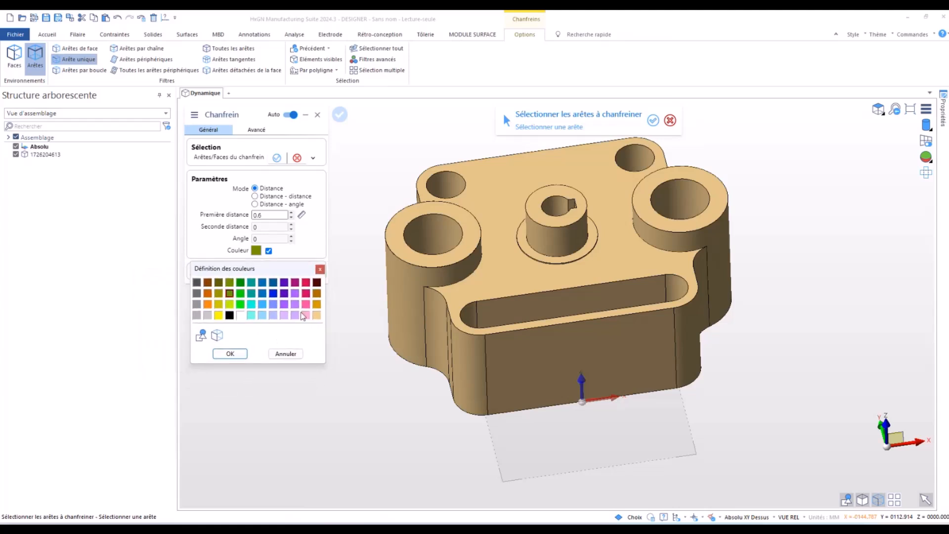
{"action": "left_click", "coordinate": [262, 284]}
{"action": "left_click", "coordinate": [230, 354]}
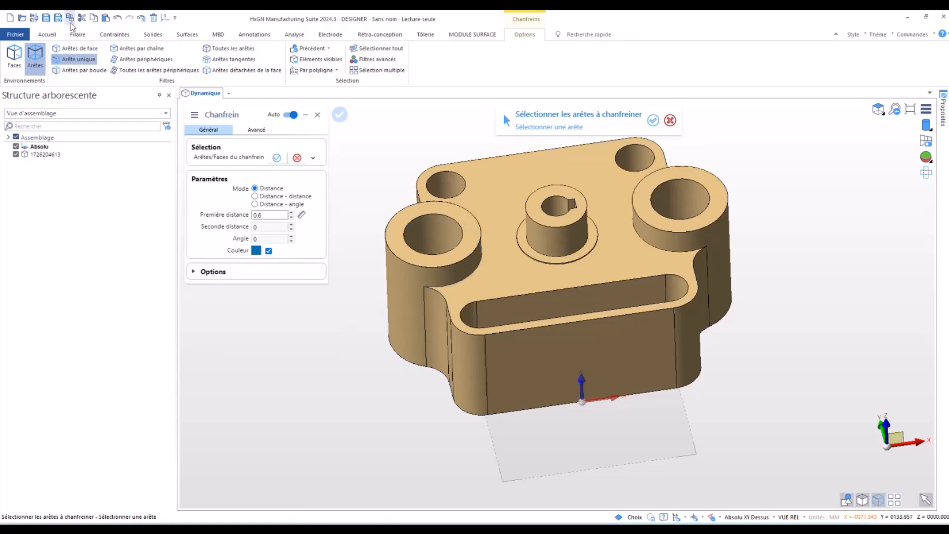
- Chamfer the outer edge loop of the block's top face using the loop filter, excluding the two arcs around the large bosses
{"action": "left_click", "coordinate": [80, 69]}
{"action": "left_click", "coordinate": [438, 294]}
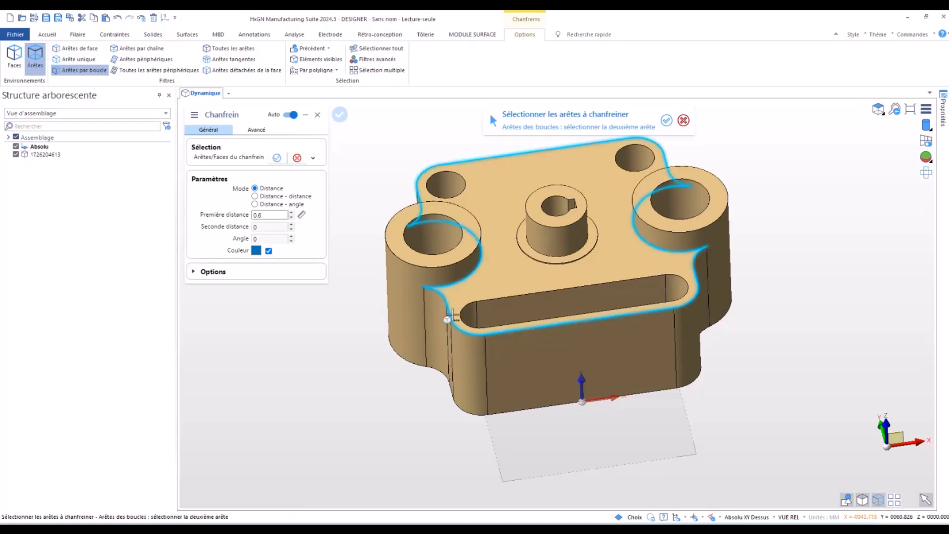
{"action": "left_click", "coordinate": [451, 315]}
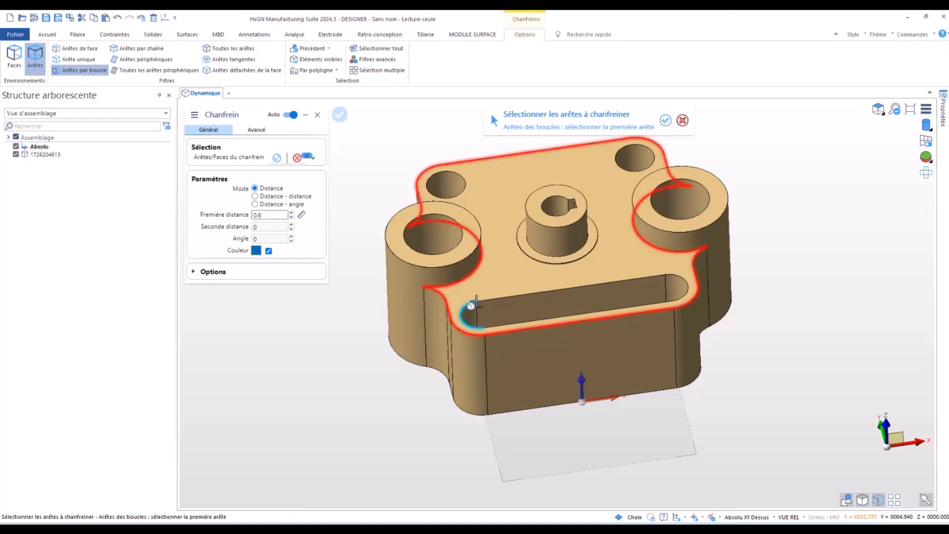
{"action": "left_click", "coordinate": [83, 59]}
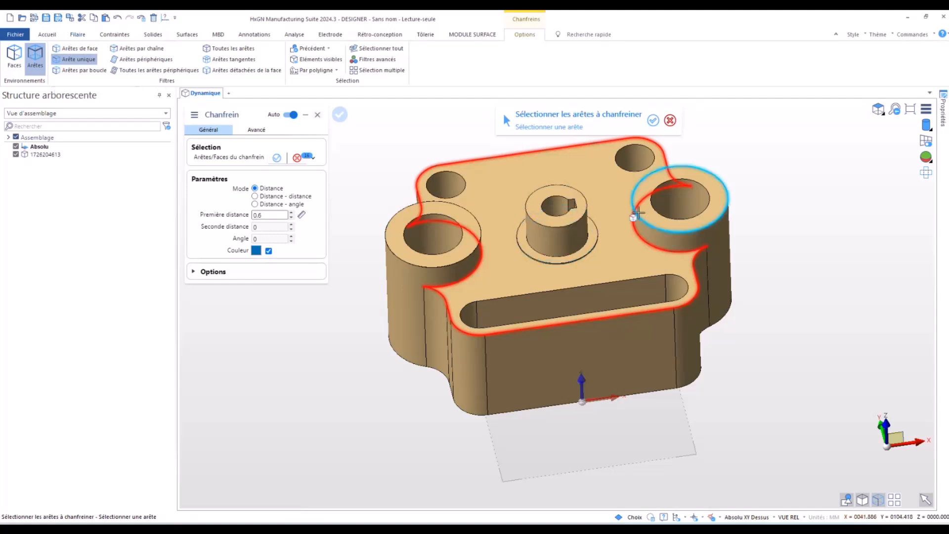
{"action": "left_click", "coordinate": [635, 228]}
{"action": "left_click", "coordinate": [478, 260]}
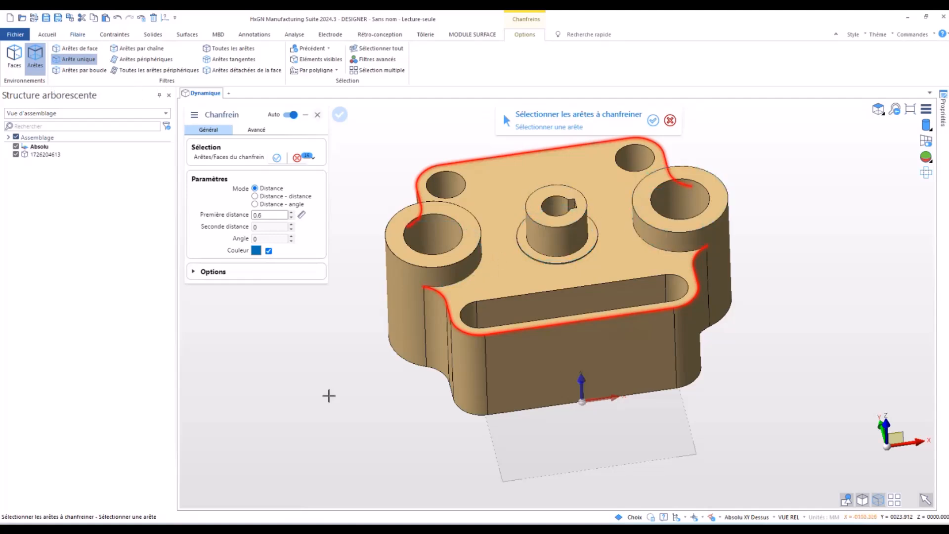
{"action": "right_click", "coordinate": [345, 357]}
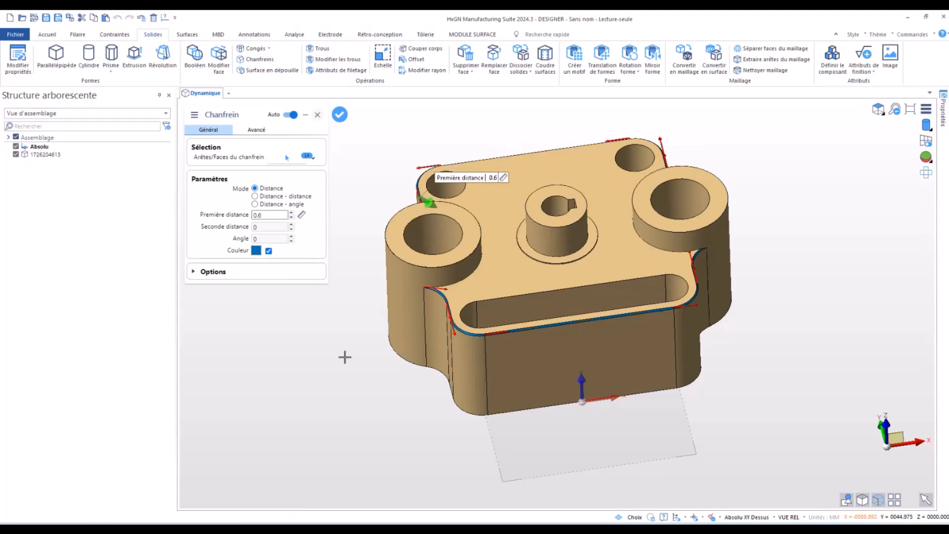
{"action": "right_click", "coordinate": [344, 357]}
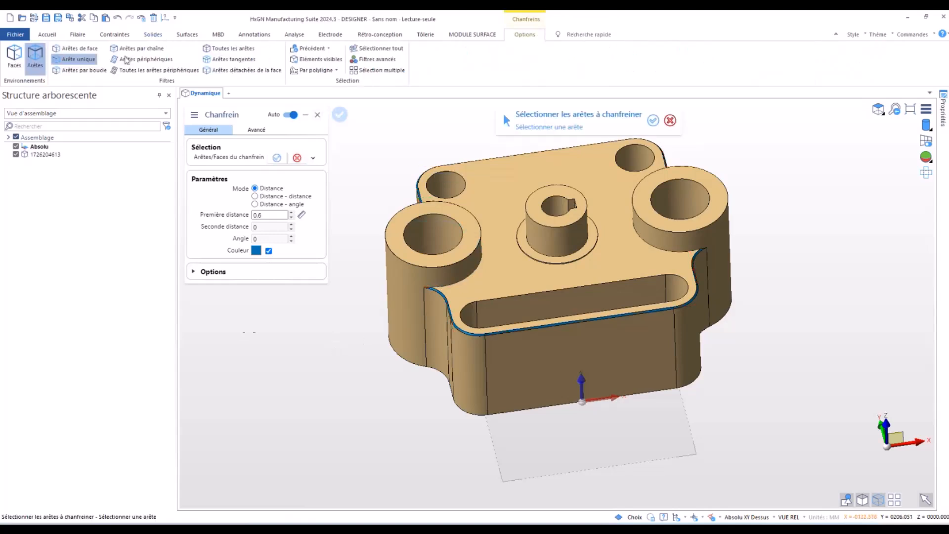
- Chamfer all edges of the top faces of both large bosses and the central boss, using the face-edges filter
{"action": "left_click", "coordinate": [77, 48]}
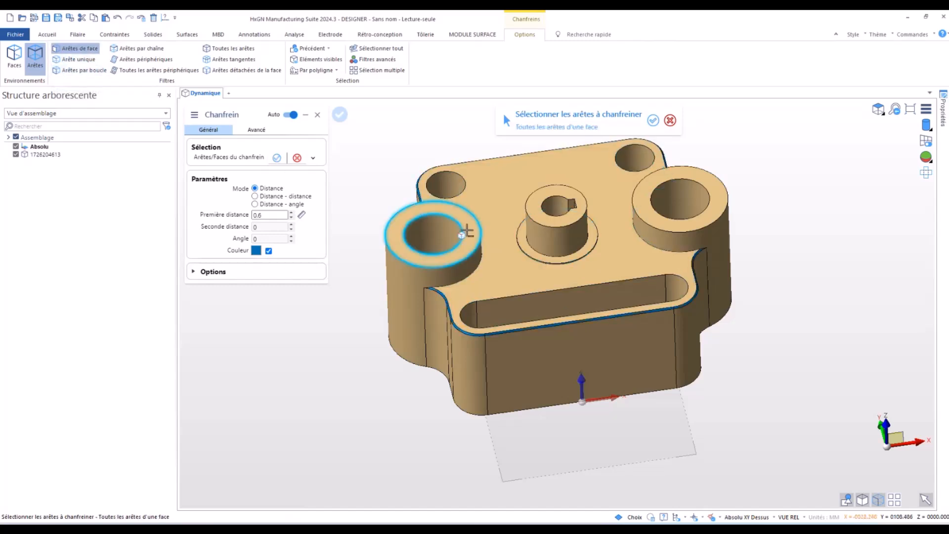
{"action": "left_click", "coordinate": [466, 231]}
{"action": "right_click", "coordinate": [809, 202]}
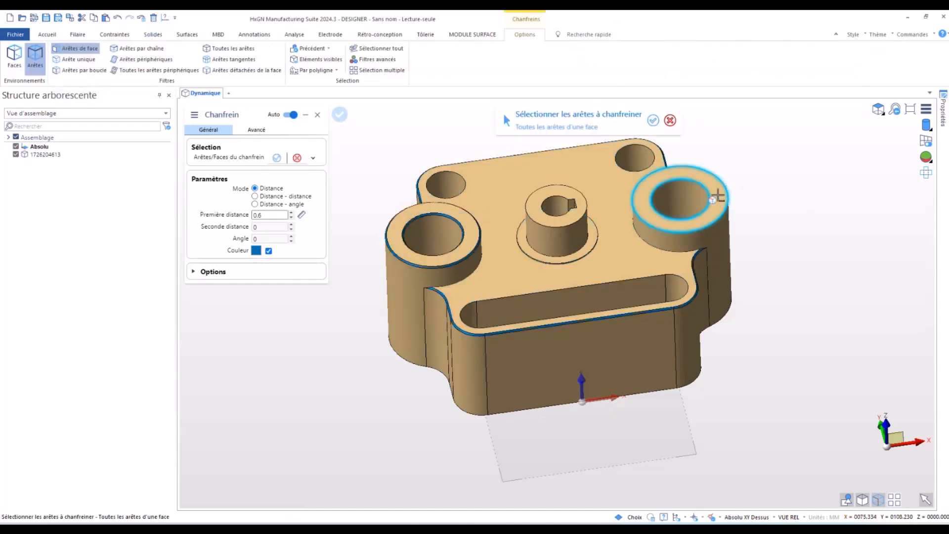
{"action": "left_click", "coordinate": [724, 193]}
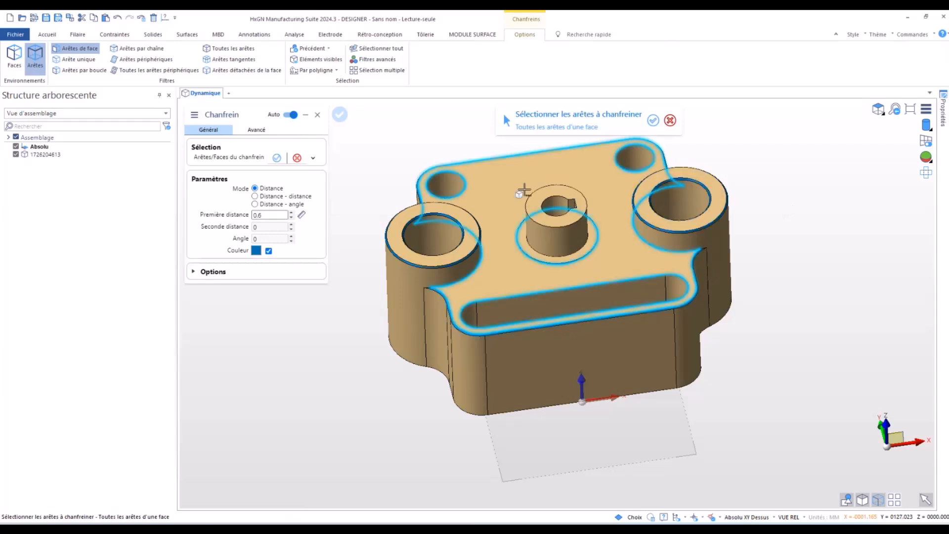
{"action": "left_click", "coordinate": [548, 197]}
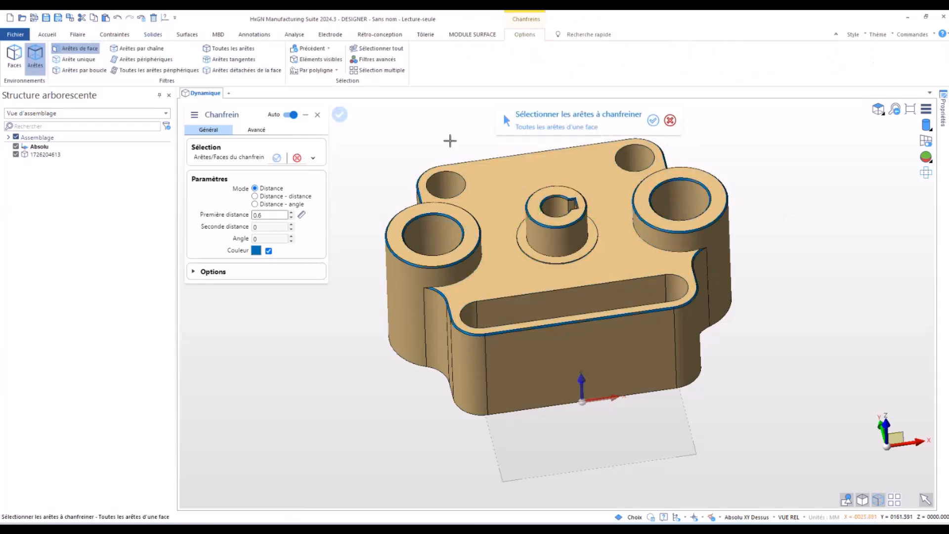
{"action": "key", "text": "Escape"}
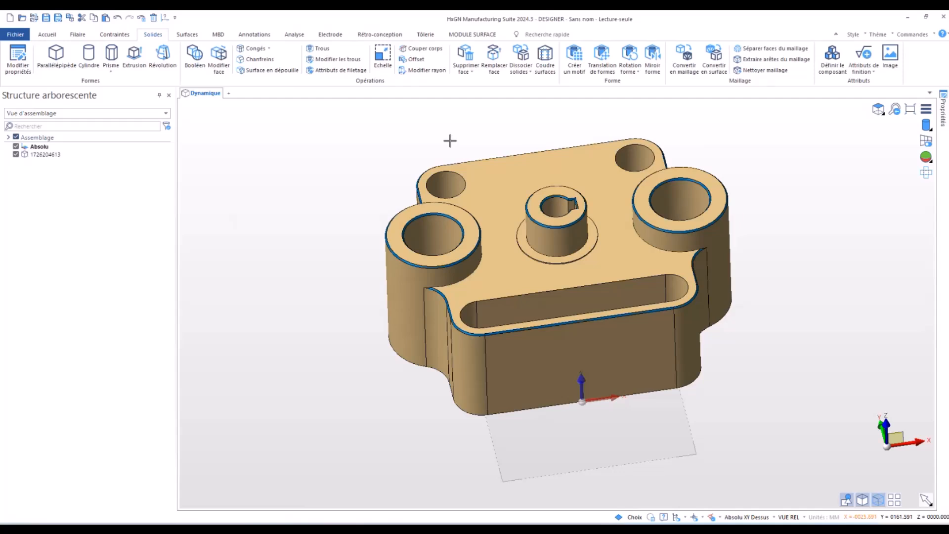
- Replace the ring face around the central boss's base with the block's top face, merging all adjacent faces
{"action": "scroll", "coordinate": [598, 231], "scroll_direction": "down", "scroll_amount": 2}
{"action": "scroll", "coordinate": [598, 231], "scroll_direction": "up", "scroll_amount": 2}
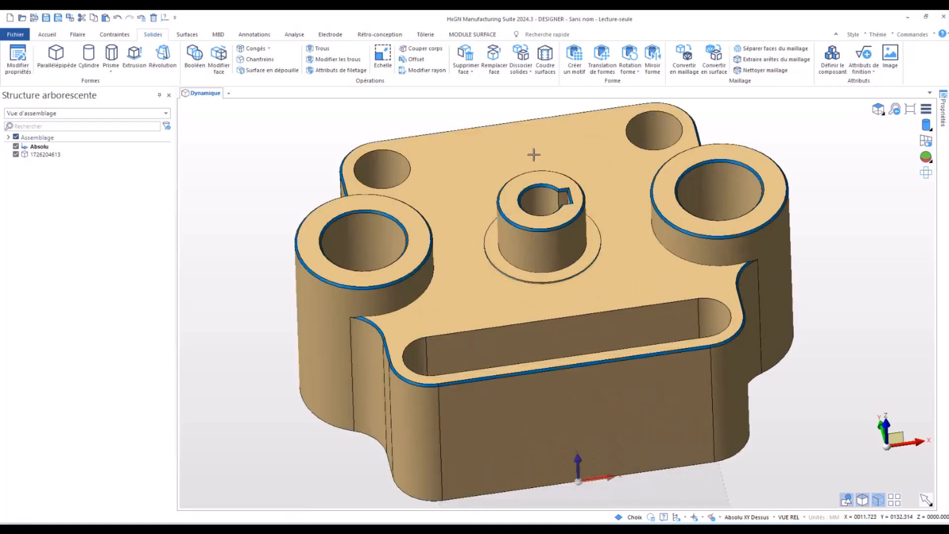
{"action": "left_click", "coordinate": [473, 73]}
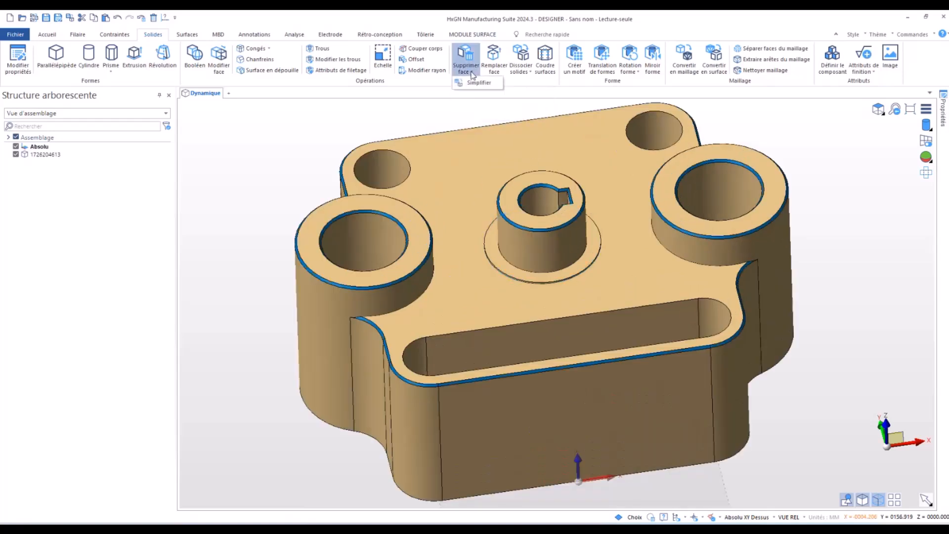
{"action": "left_click", "coordinate": [527, 80]}
{"action": "left_click", "coordinate": [494, 59]}
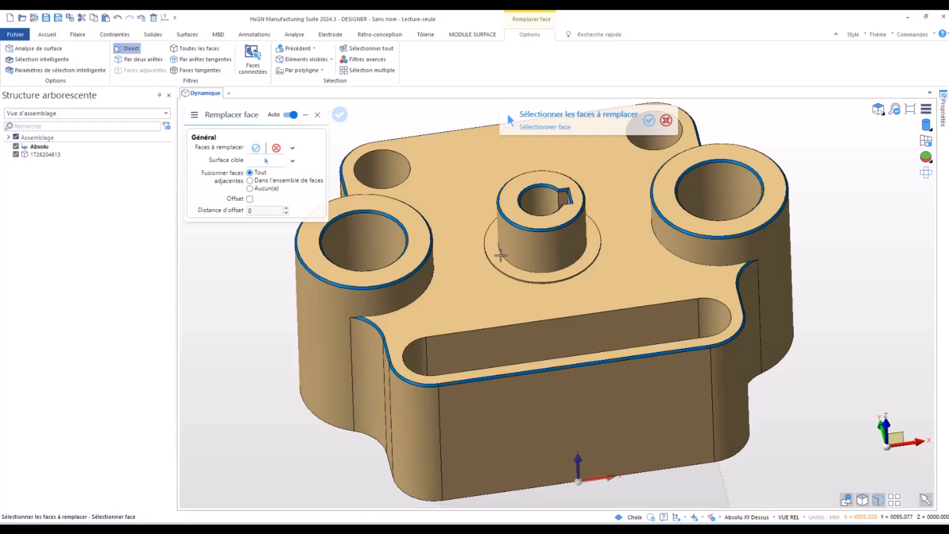
{"action": "left_click", "coordinate": [493, 251]}
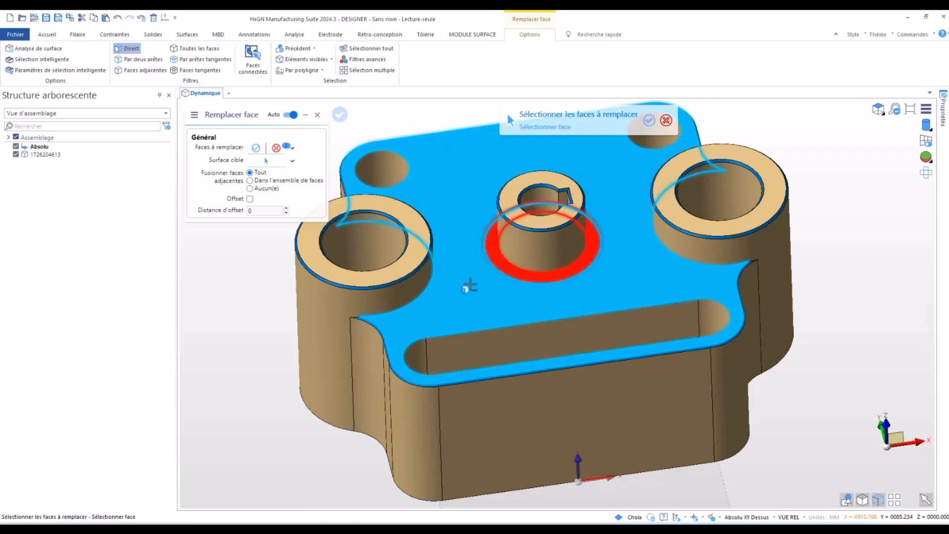
{"action": "right_click", "coordinate": [470, 284]}
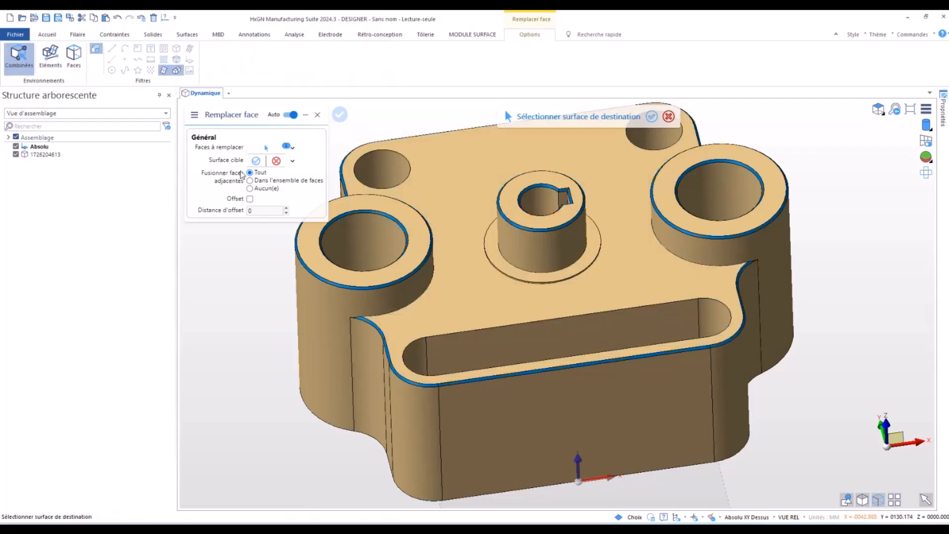
{"action": "left_click", "coordinate": [455, 307]}
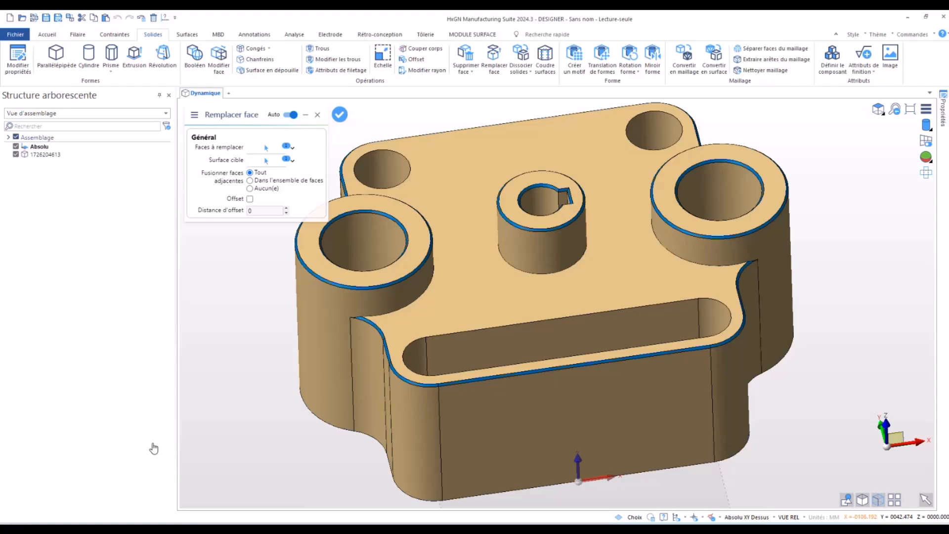
{"action": "scroll", "coordinate": [279, 361], "scroll_direction": "down", "scroll_amount": 2}
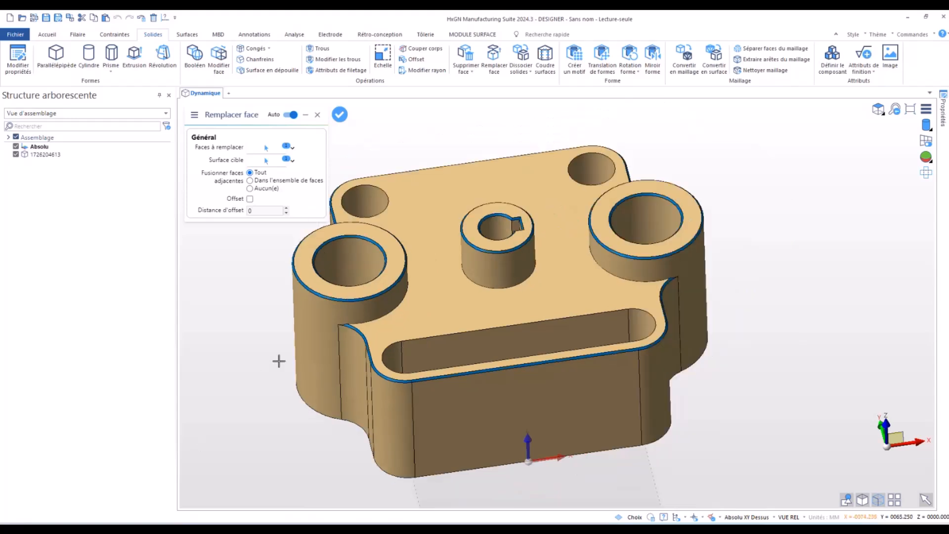
{"action": "scroll", "coordinate": [279, 361], "scroll_direction": "down", "scroll_amount": 2}
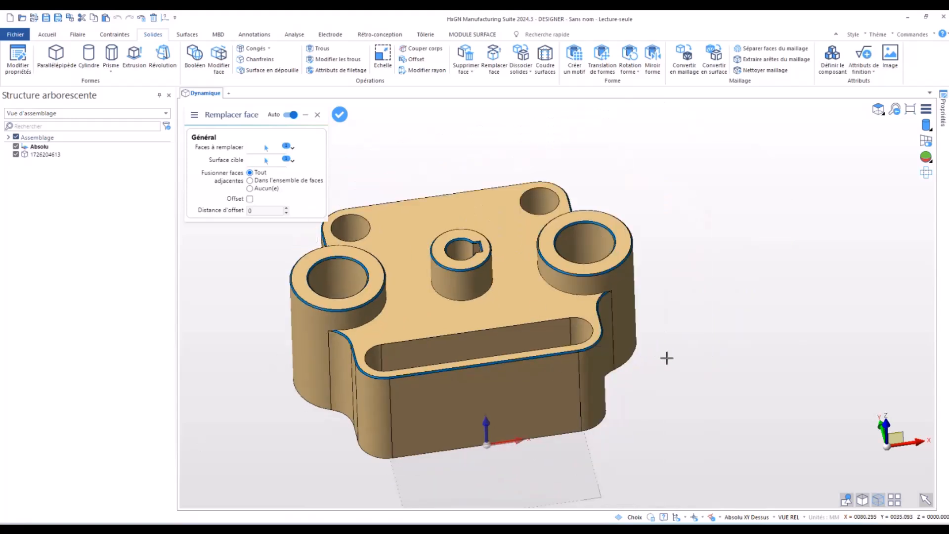
{"action": "right_click", "coordinate": [759, 332]}
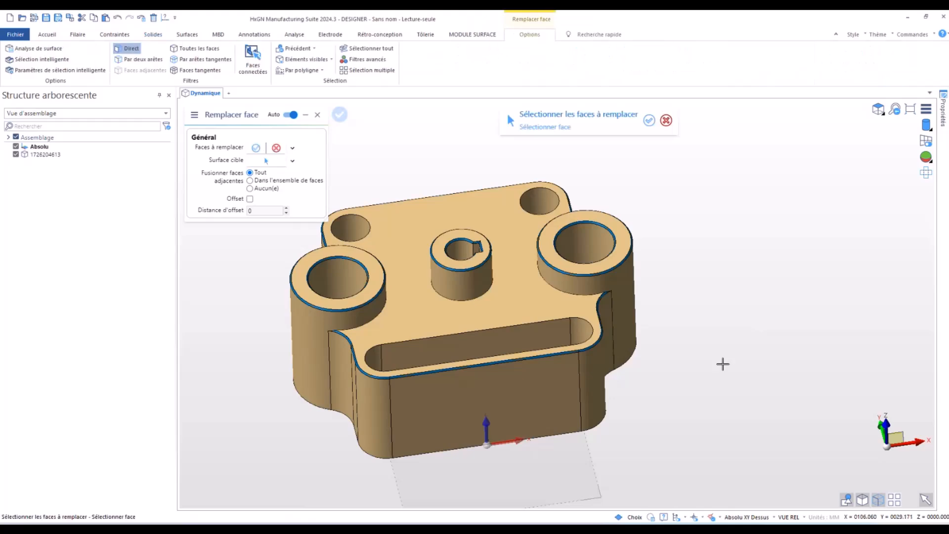
{"action": "right_click", "coordinate": [705, 375]}
- Try cutting a rectangular pocket about 53.7 by 28.6 mm and 0.6 mm deep into the front face with a subtracted box
{"action": "middle_click_drag", "start_coordinate": [653, 402], "coordinate": [402, 429]}
{"action": "scroll", "coordinate": [296, 279], "scroll_direction": "up", "scroll_amount": 2}
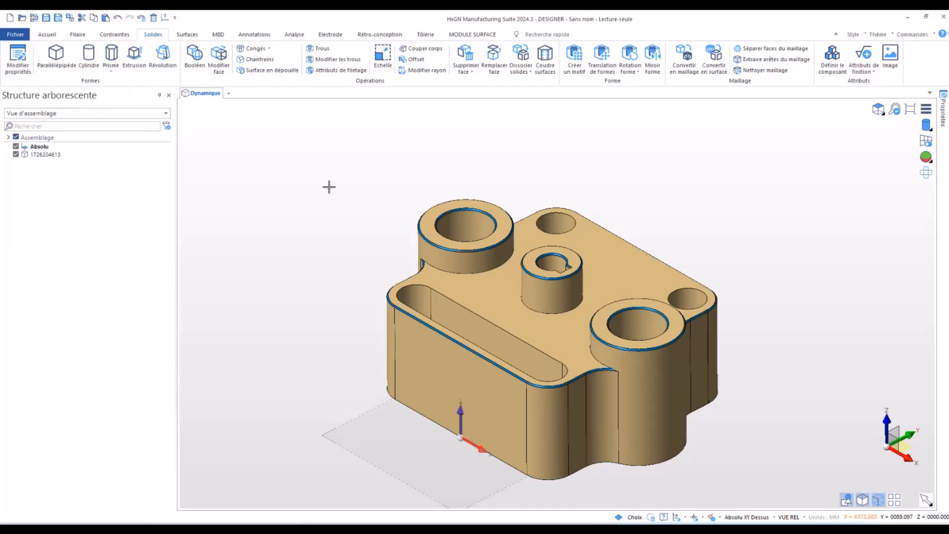
{"action": "left_click", "coordinate": [55, 58]}
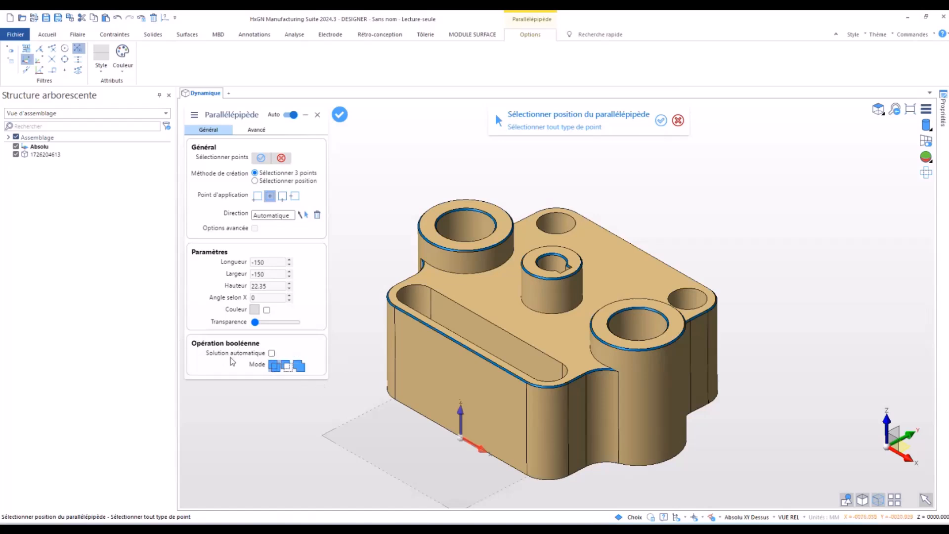
{"action": "left_click", "coordinate": [287, 367]}
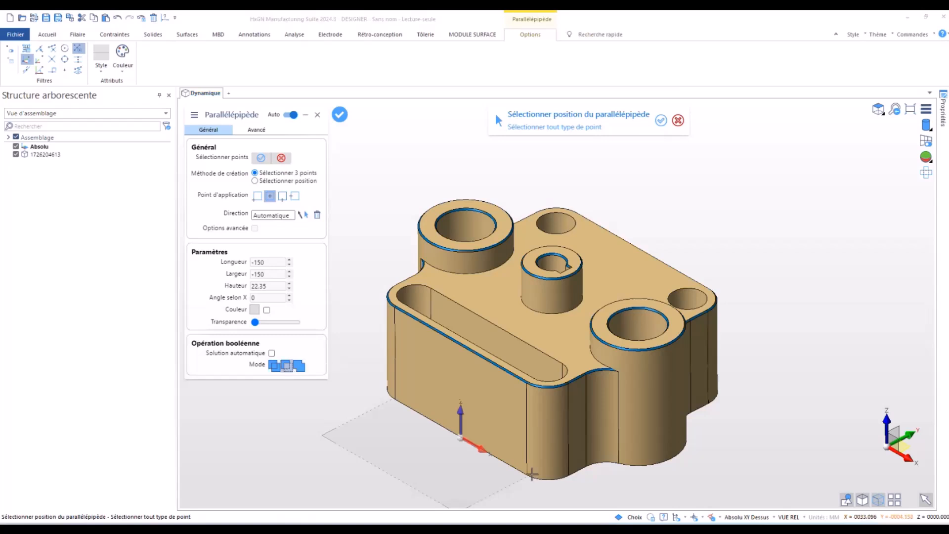
{"action": "left_click", "coordinate": [461, 392]}
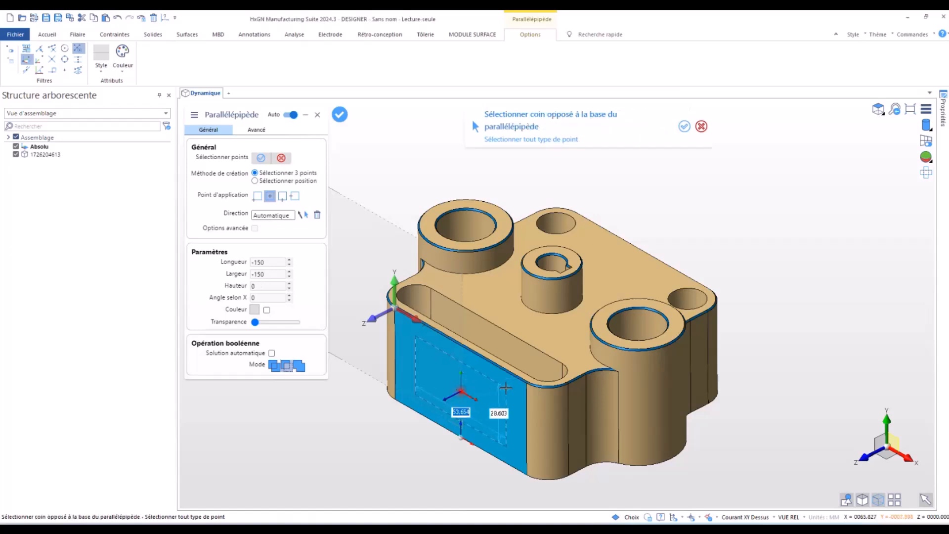
{"action": "left_click", "coordinate": [506, 388]}
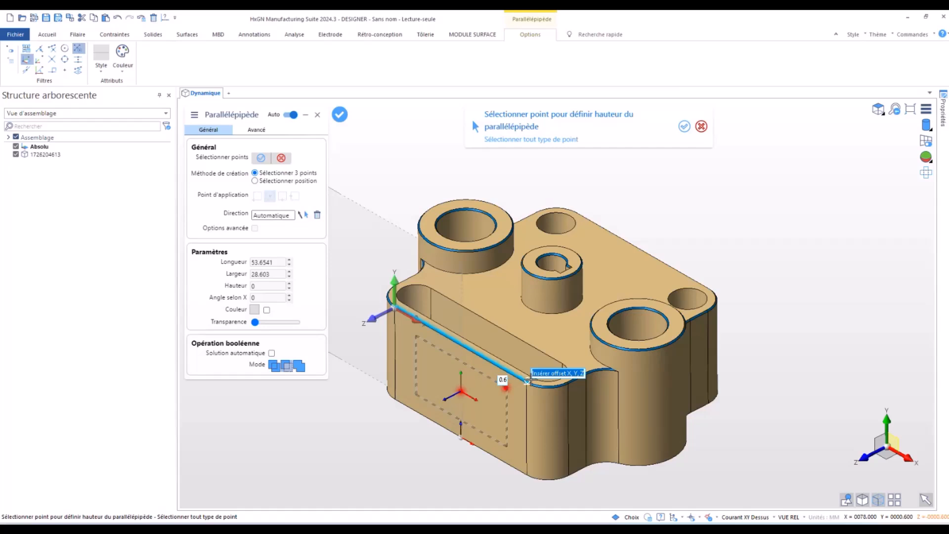
{"action": "left_click", "coordinate": [528, 380]}
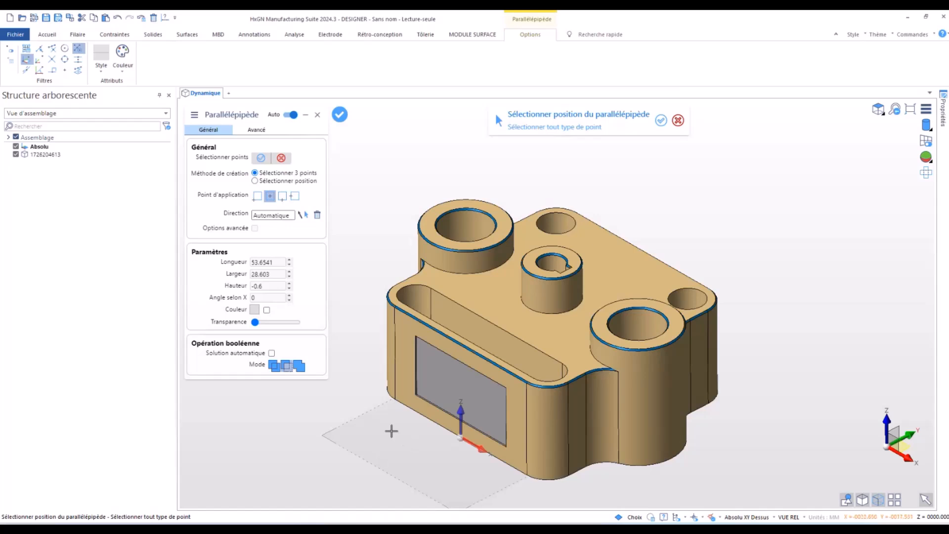
{"action": "left_click", "coordinate": [391, 431]}
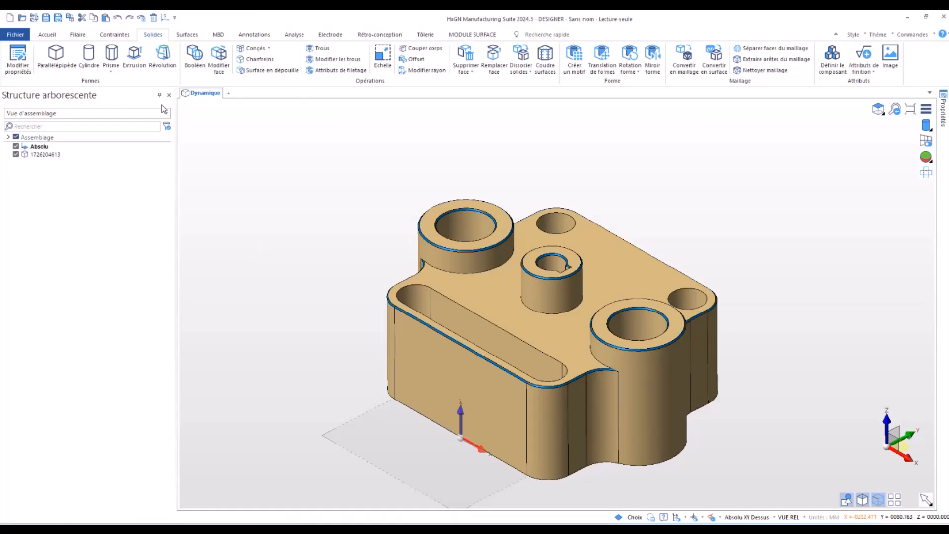
- Create a separate 150 by 150 mm box solid centred on the central boss's base circle, extending about 22.8 mm downward
{"action": "left_click", "coordinate": [48, 58]}
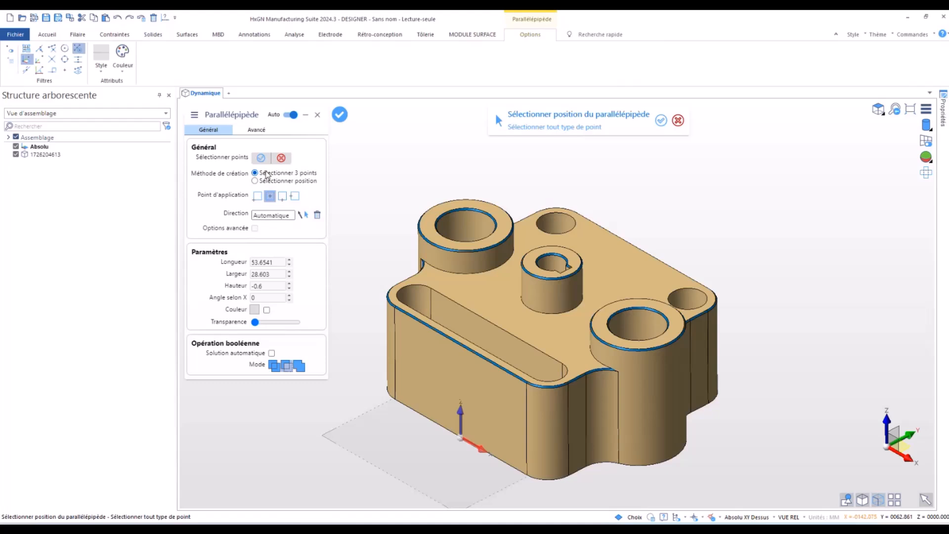
{"action": "left_click", "coordinate": [541, 310]}
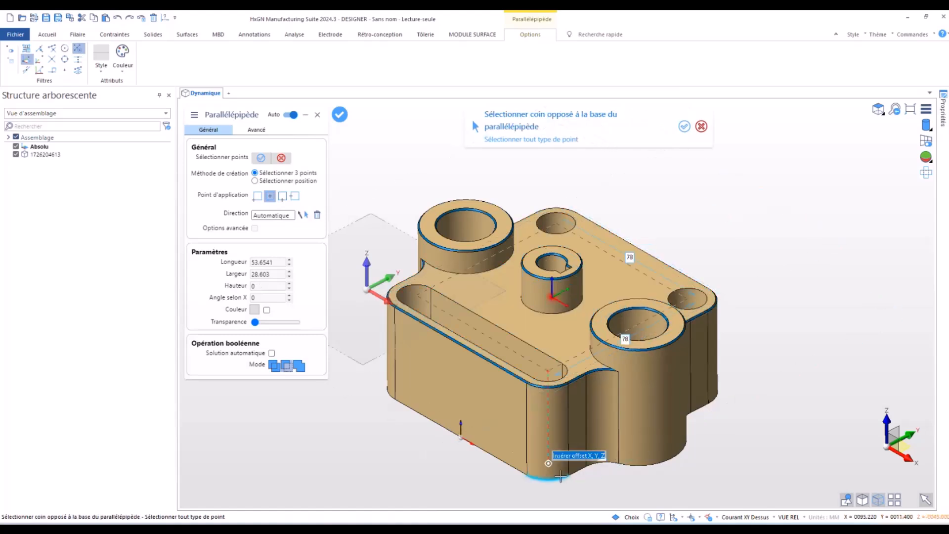
{"action": "scroll", "coordinate": [556, 462], "scroll_direction": "down", "scroll_amount": 5}
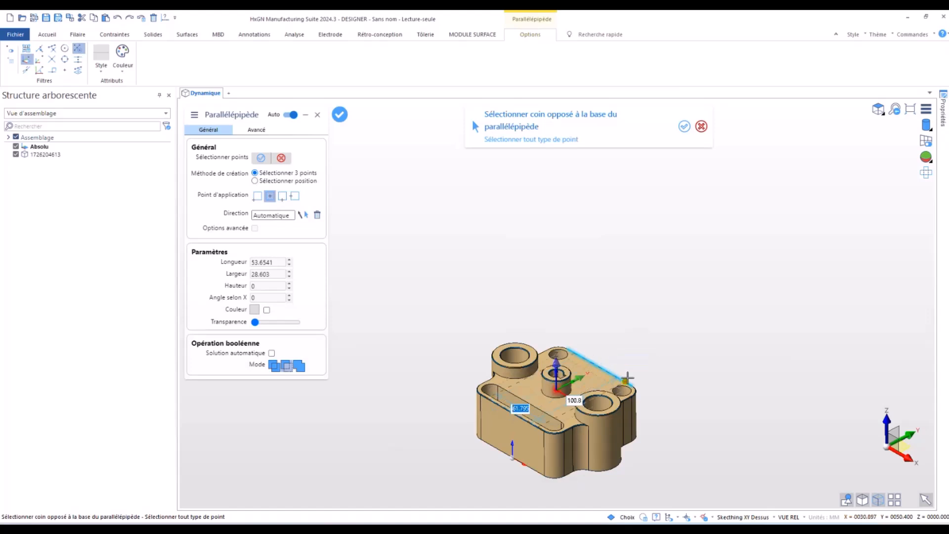
{"action": "type", "text": "150"}
{"action": "key", "text": "Tab"}
{"action": "type", "text": "150"}
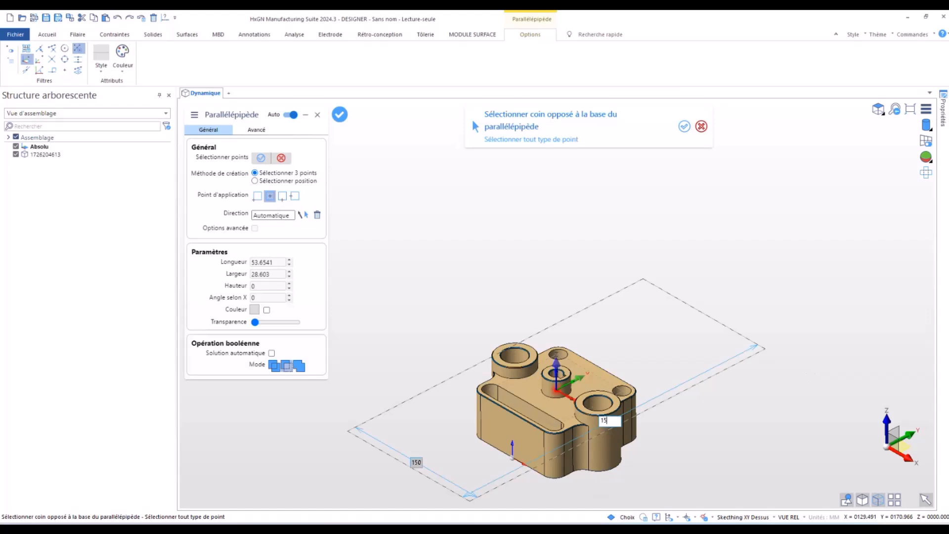
{"action": "key", "text": "Return"}
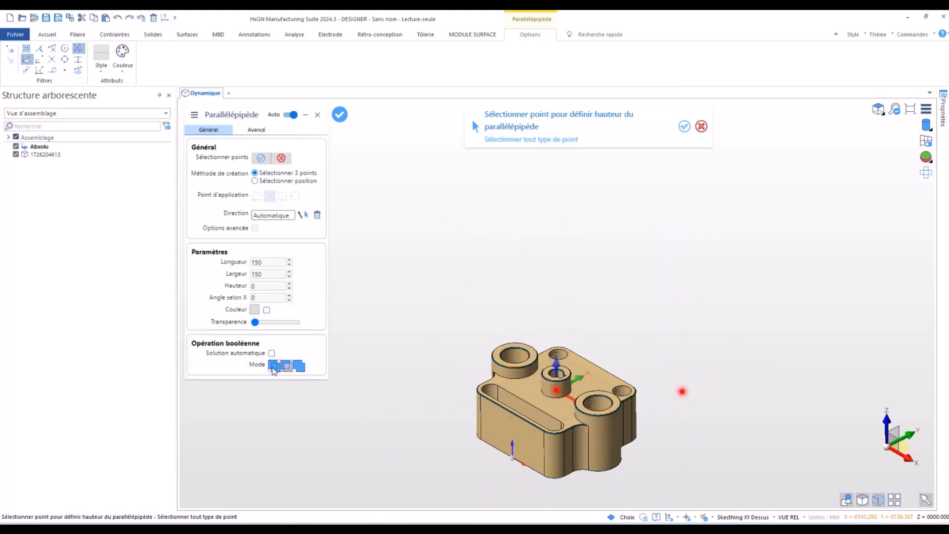
{"action": "scroll", "coordinate": [464, 248], "scroll_direction": "down", "scroll_amount": 1}
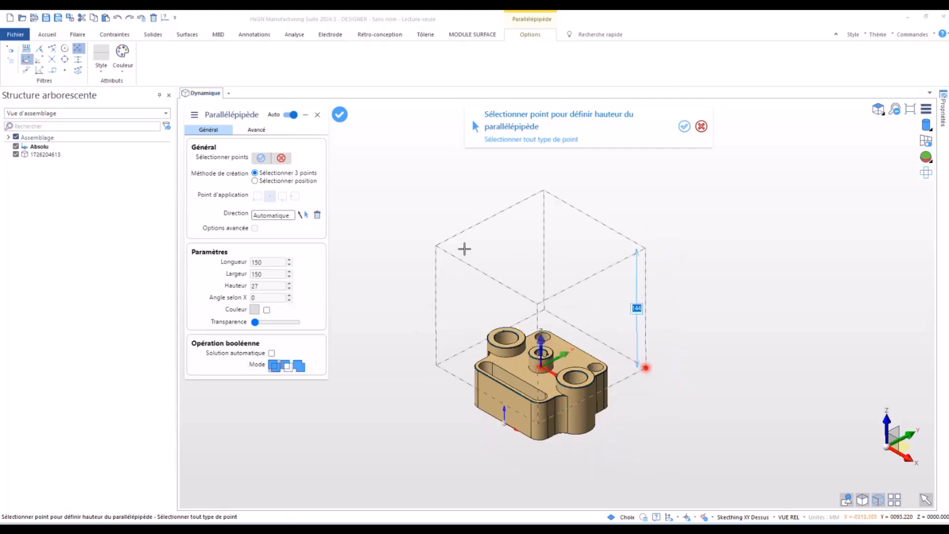
{"action": "scroll", "coordinate": [507, 430], "scroll_direction": "up", "scroll_amount": 4}
{"action": "scroll", "coordinate": [506, 430], "scroll_direction": "up", "scroll_amount": 1}
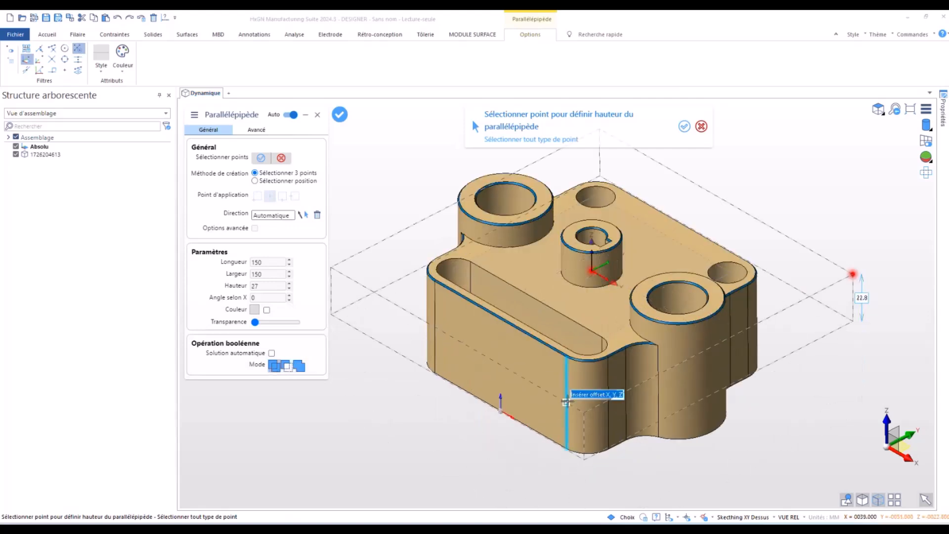
{"action": "left_click", "coordinate": [566, 402]}
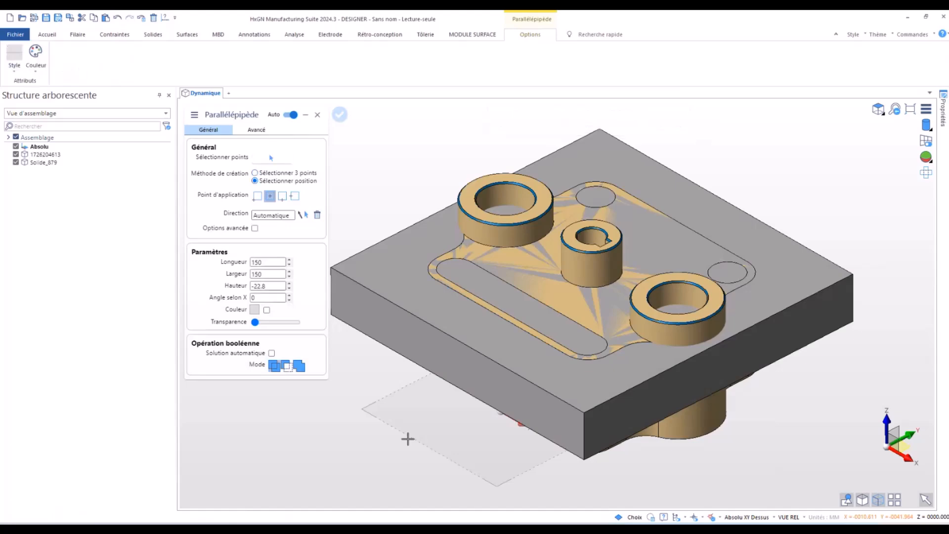
{"action": "key", "text": "Escape"}
- Try setting the length of the box's front vertical corner edge to 10 mm, and undo the change
{"action": "mouse_move", "coordinate": [405, 407]}
{"action": "middle_mouse_down"}
{"action": "mouse_move", "coordinate": [404, 372]}
{"action": "mouse_move", "coordinate": [394, 405]}
{"action": "mouse_move", "coordinate": [399, 390]}
{"action": "middle_mouse_up"}
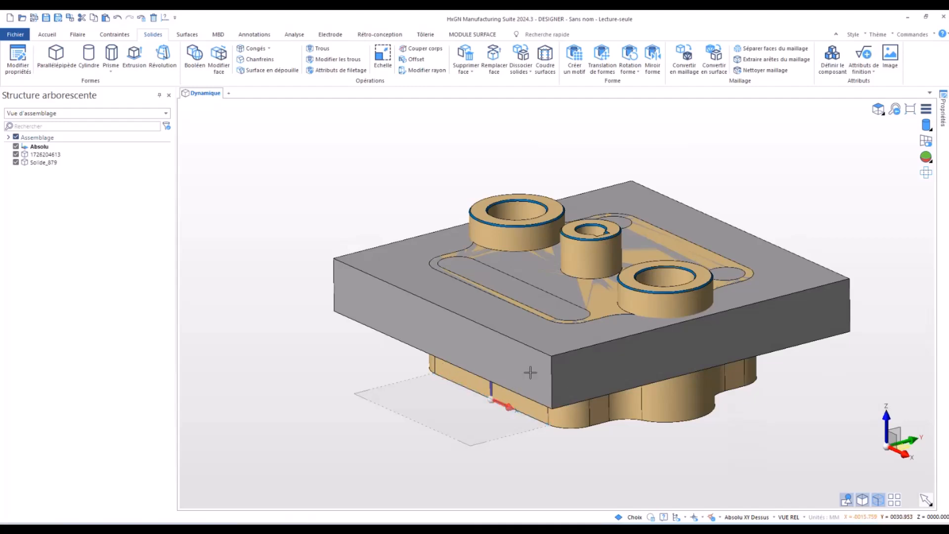
{"action": "right_click", "coordinate": [551, 394]}
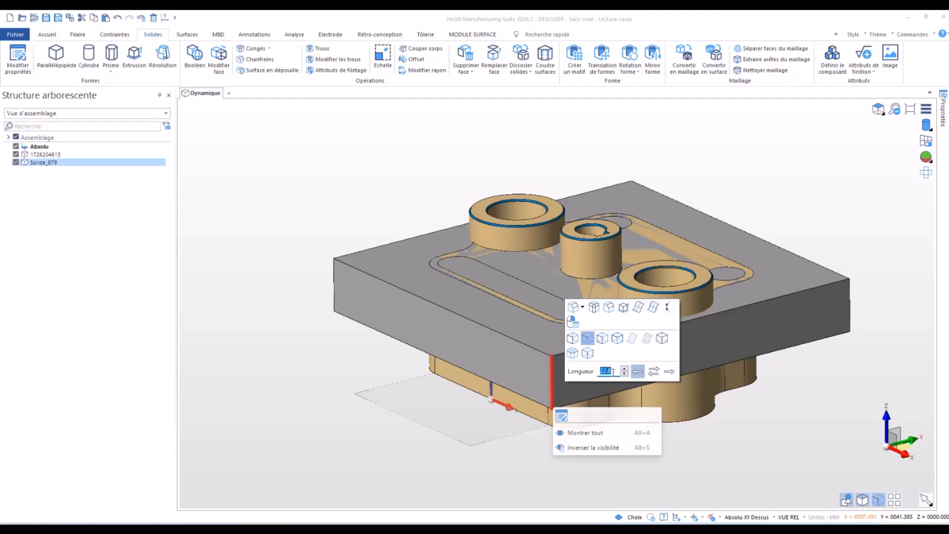
{"action": "type", "text": "10"}
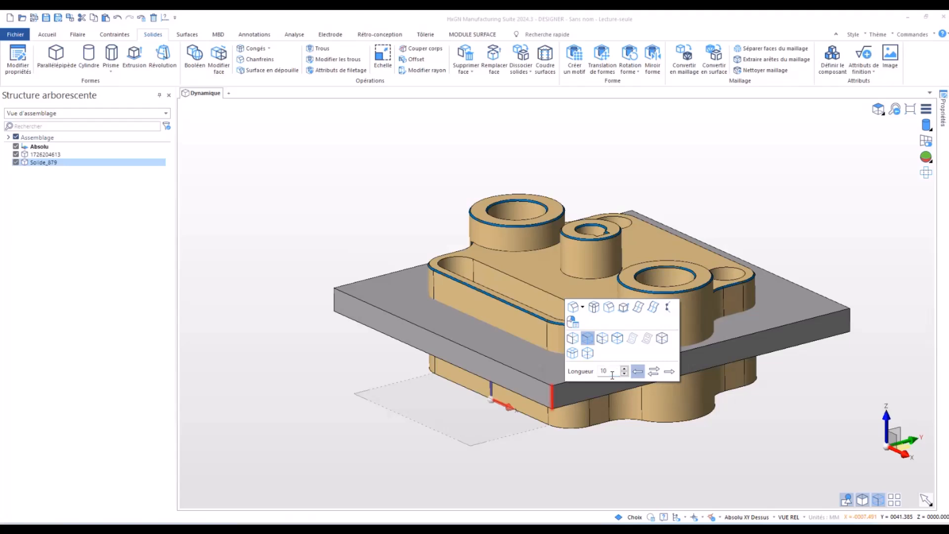
{"action": "left_click", "coordinate": [585, 437]}
{"action": "right_click", "coordinate": [585, 437]}
{"action": "left_click", "coordinate": [494, 446]}
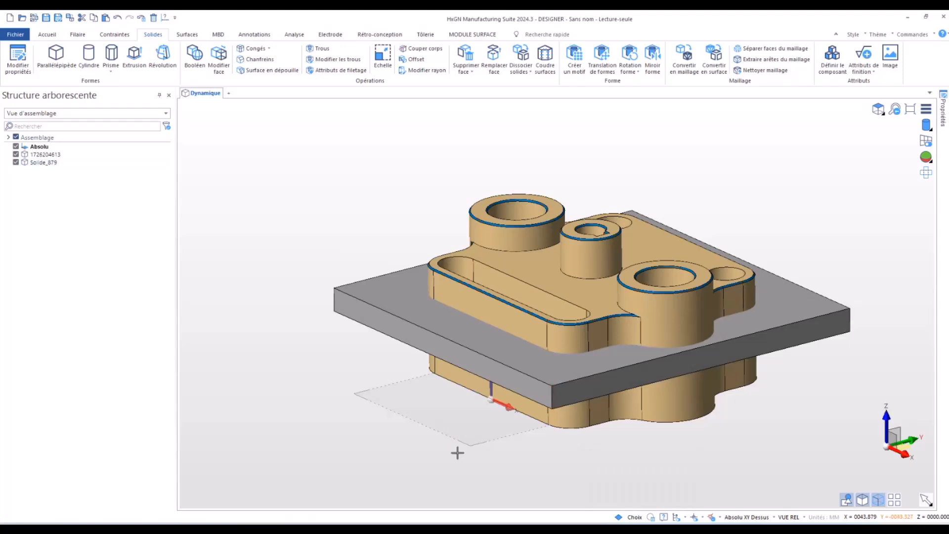
{"action": "key", "text": "ctrl+z"}
- Lengthen the box's front vertical corner edge by 10 mm, keeping the top fixed and extending the box downward
{"action": "left_click", "coordinate": [549, 366]}
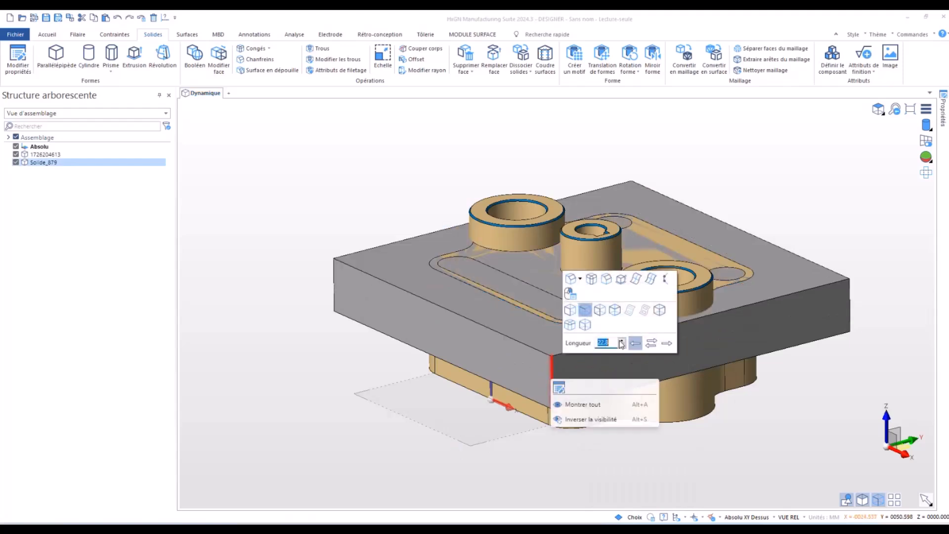
{"action": "type", "text": "+10"}
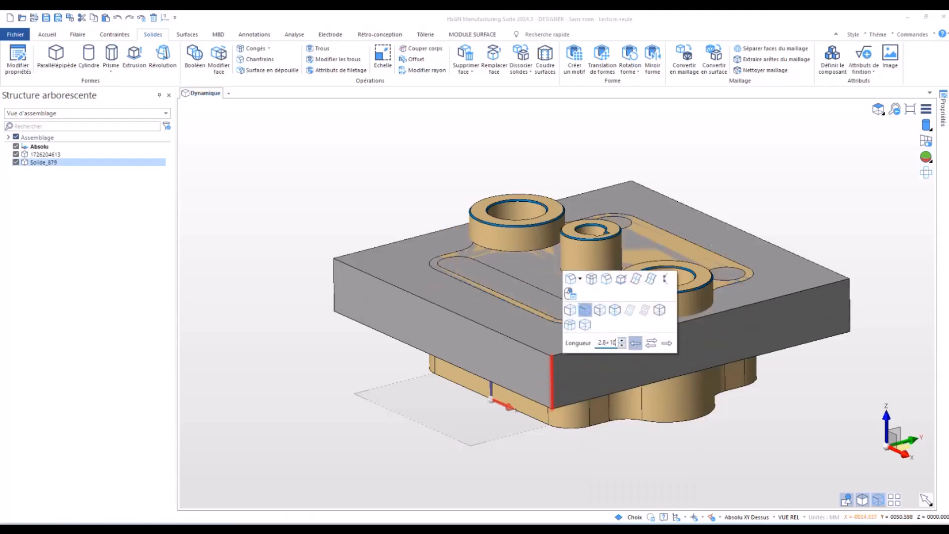
{"action": "left_click", "coordinate": [667, 344]}
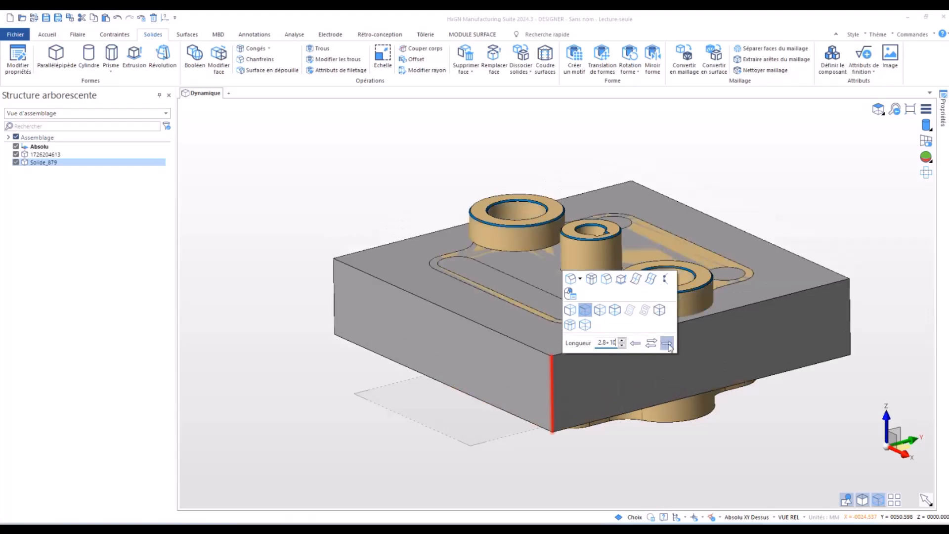
{"action": "left_click", "coordinate": [430, 440]}
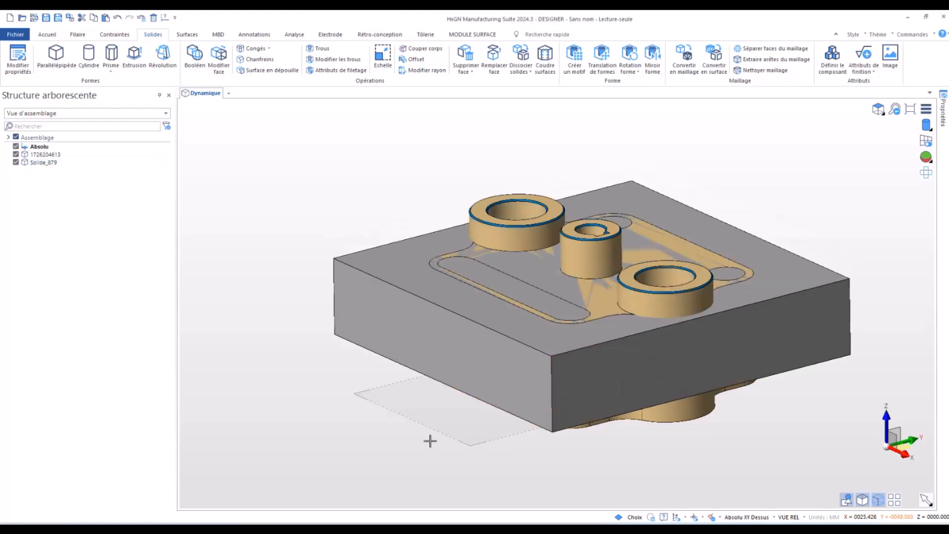
- Move the box solid by -15 mm along Z with an incremental translation
{"action": "scroll", "coordinate": [430, 440], "scroll_direction": "down", "scroll_amount": 4}
{"action": "middle_click_drag", "start_coordinate": [430, 441], "coordinate": [418, 409]}
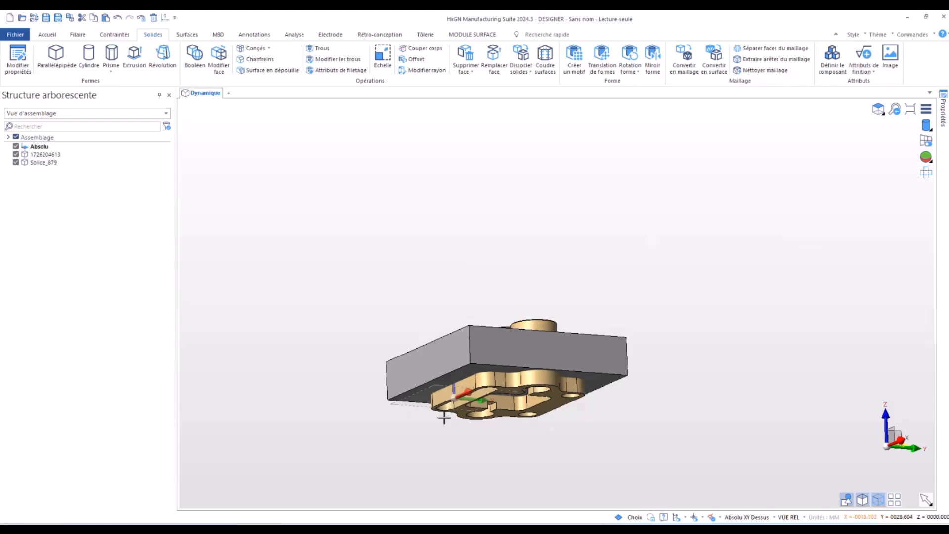
{"action": "scroll", "coordinate": [442, 415], "scroll_direction": "up", "scroll_amount": 3}
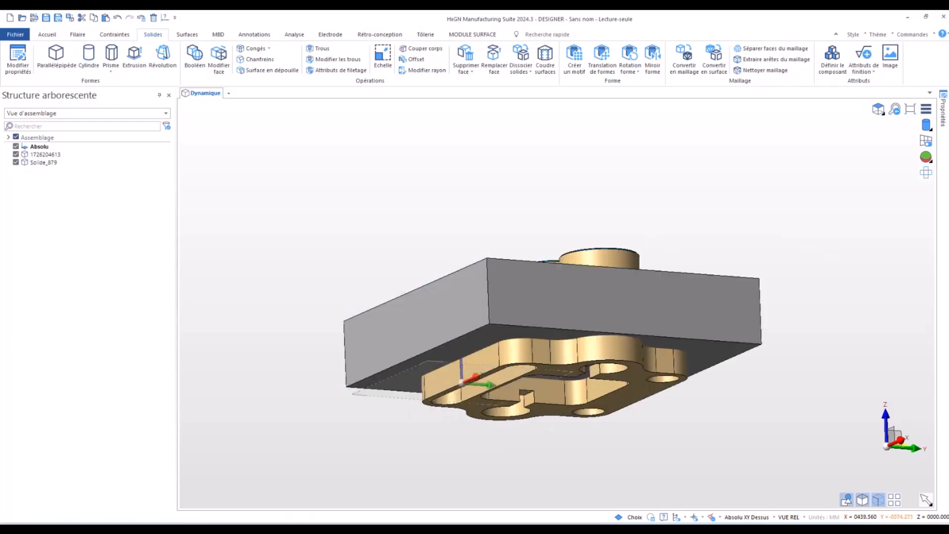
{"action": "left_click", "coordinate": [47, 34]}
{"action": "left_click", "coordinate": [69, 56]}
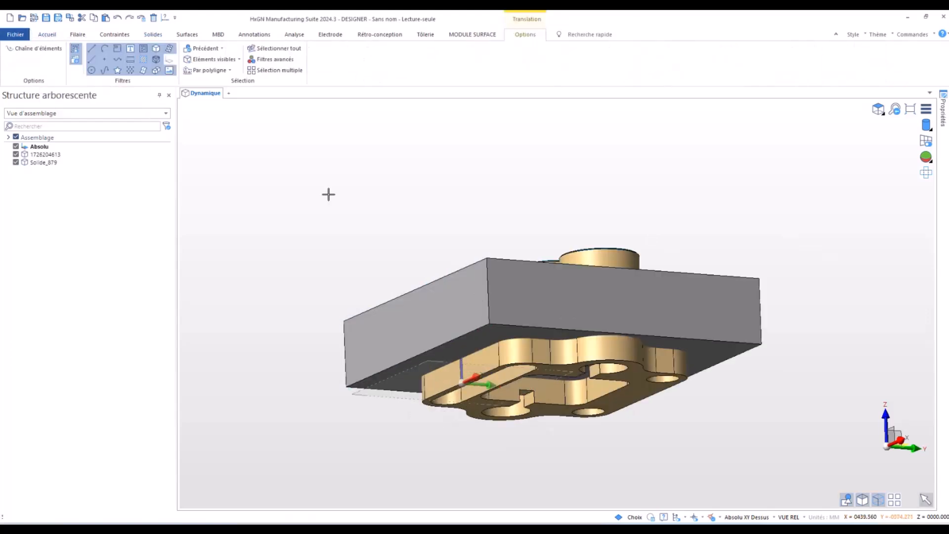
{"action": "left_click", "coordinate": [488, 298]}
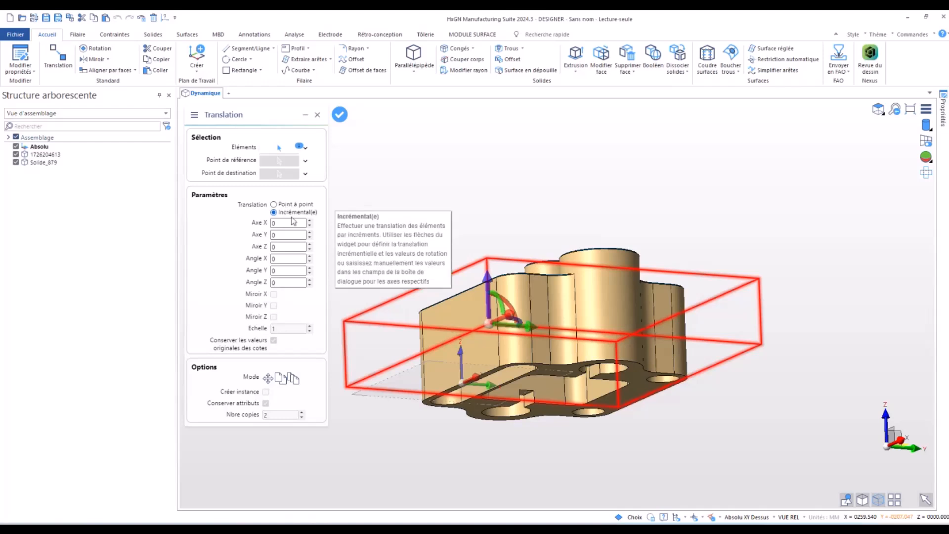
{"action": "left_click_drag", "start_coordinate": [487, 274], "coordinate": [488, 309]}
{"action": "middle_click_drag", "start_coordinate": [443, 220], "coordinate": [445, 249]}
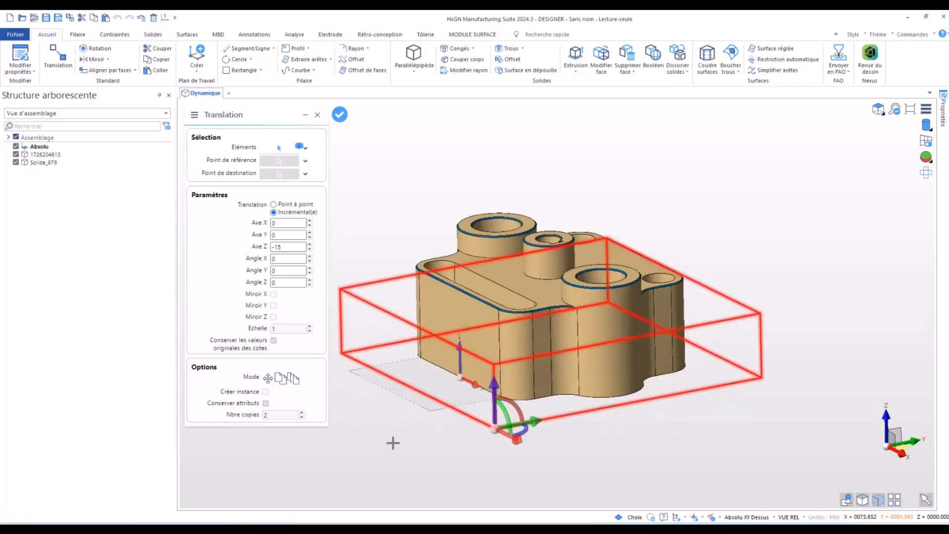
{"action": "right_click", "coordinate": [393, 444]}
{"action": "middle_click_drag", "start_coordinate": [393, 443], "coordinate": [393, 404]}
{"action": "key", "text": "Escape"}
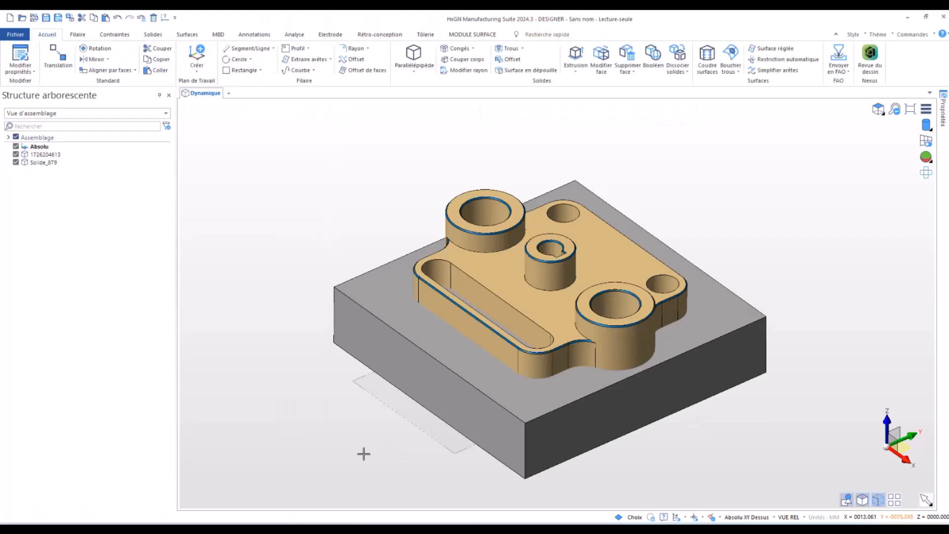
- Try a Boolean intersection with the part as target and the box as tool, without keeping the tool entities
{"action": "middle_click_drag", "start_coordinate": [362, 450], "coordinate": [345, 424]}
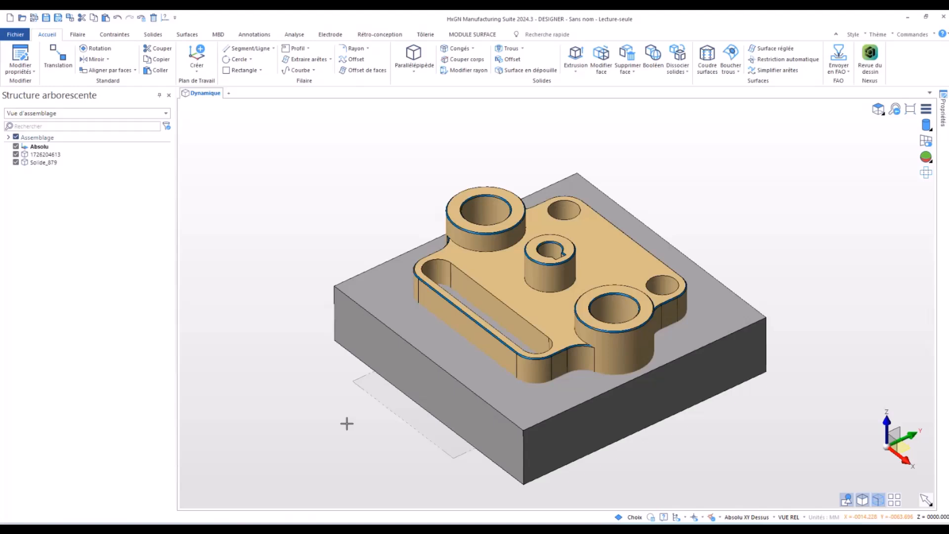
{"action": "left_click", "coordinate": [653, 54]}
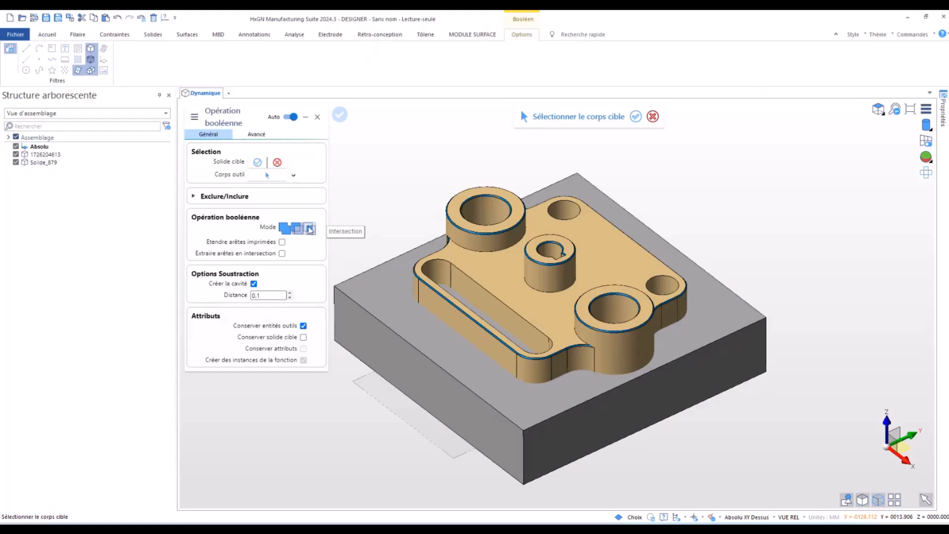
{"action": "left_click", "coordinate": [310, 229]}
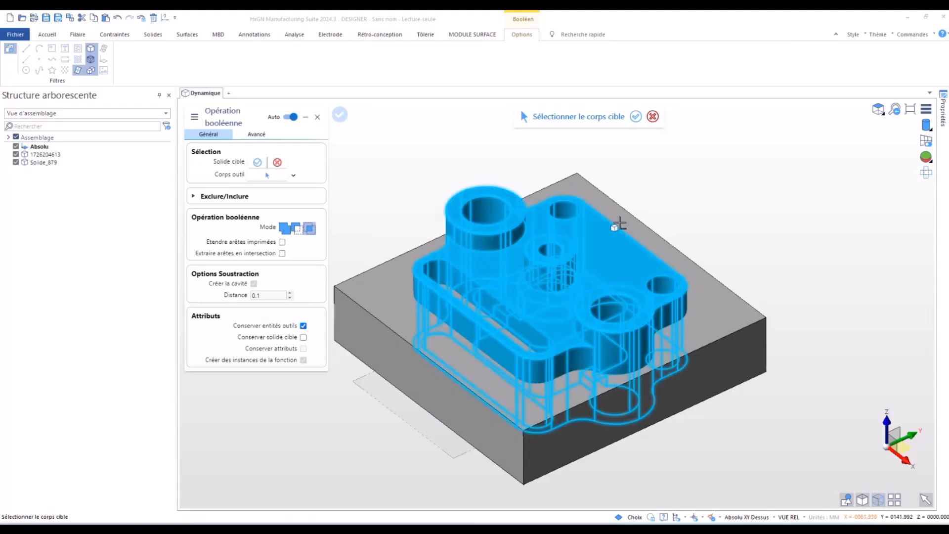
{"action": "left_click", "coordinate": [546, 300]}
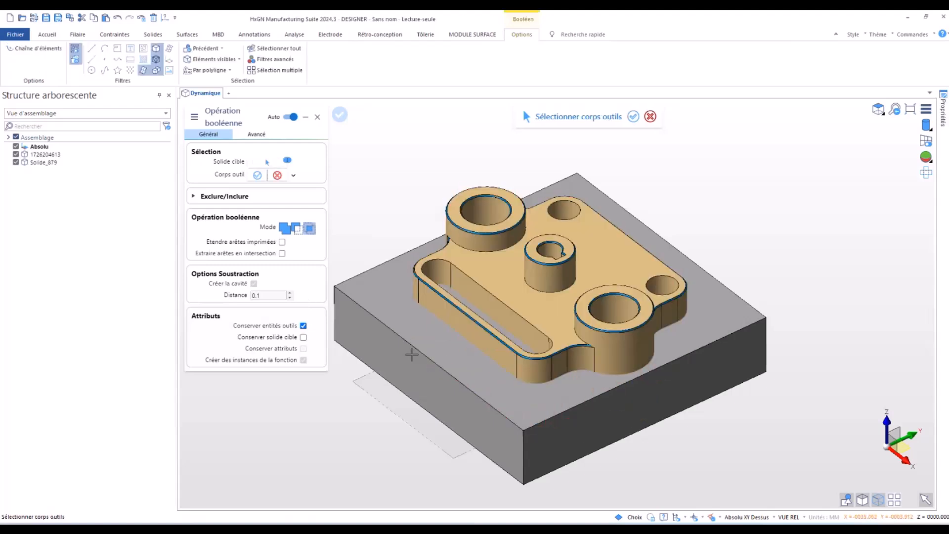
{"action": "left_click", "coordinate": [303, 325]}
{"action": "left_click", "coordinate": [405, 331]}
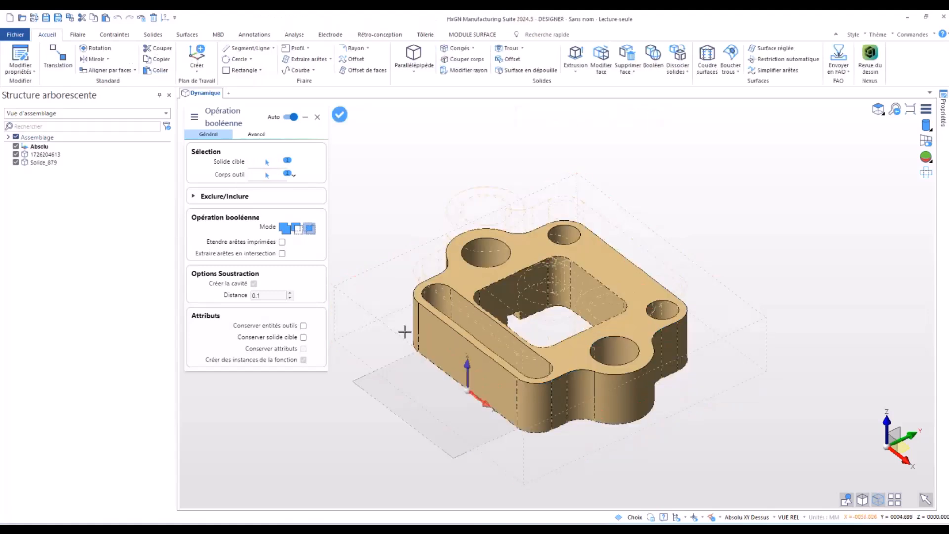
{"action": "right_click", "coordinate": [412, 317]}
{"action": "middle_click_drag", "start_coordinate": [416, 364], "coordinate": [419, 372]}
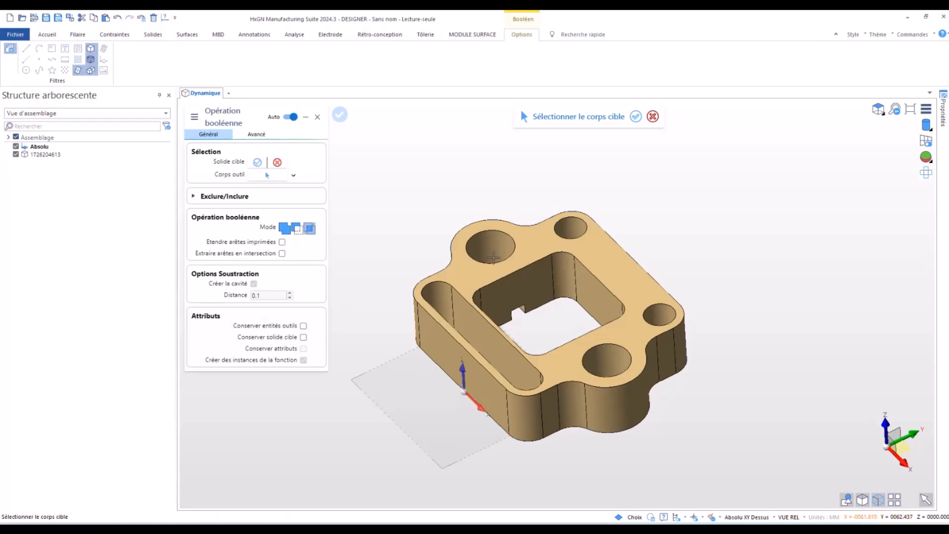
{"action": "right_click", "coordinate": [419, 197]}
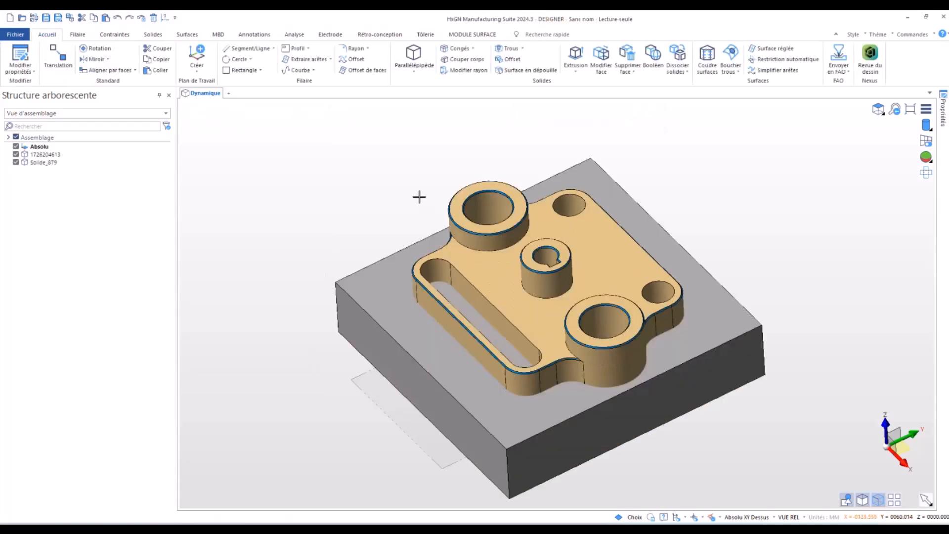
- Subtract the part from the box solid using the create-cavity option with a distance of 0.1, keeping the tool entities
{"action": "left_click", "coordinate": [654, 58]}
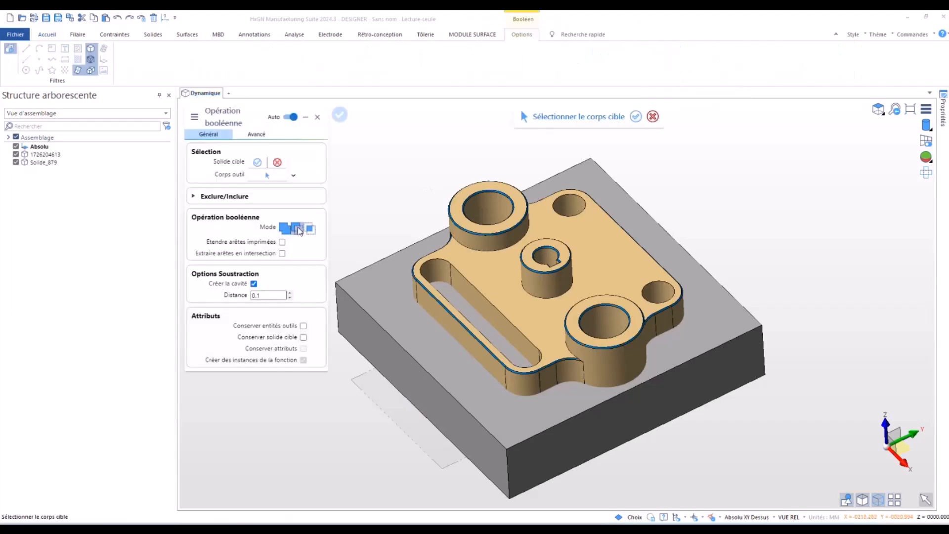
{"action": "left_click", "coordinate": [368, 292]}
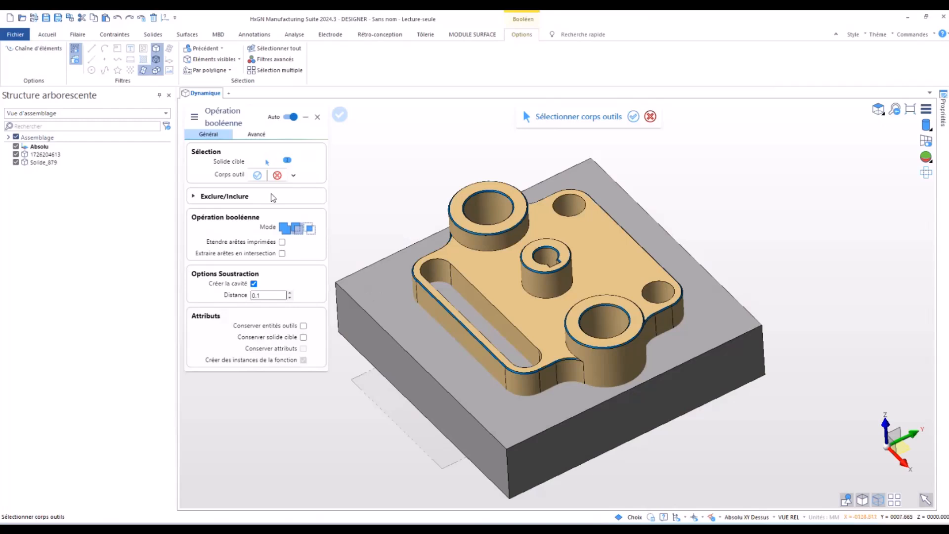
{"action": "left_click", "coordinate": [523, 299]}
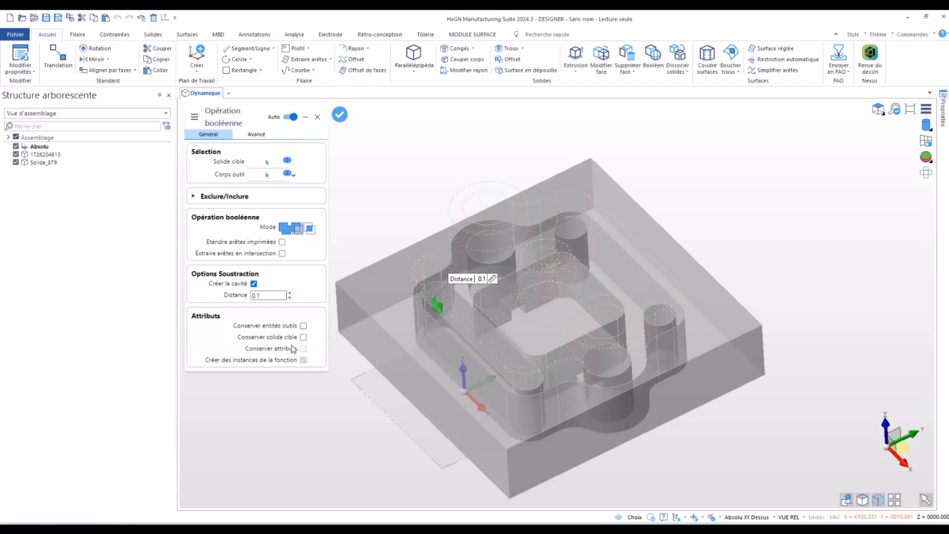
{"action": "mouse_move", "coordinate": [293, 349]}
{"action": "left_click", "coordinate": [303, 337]}
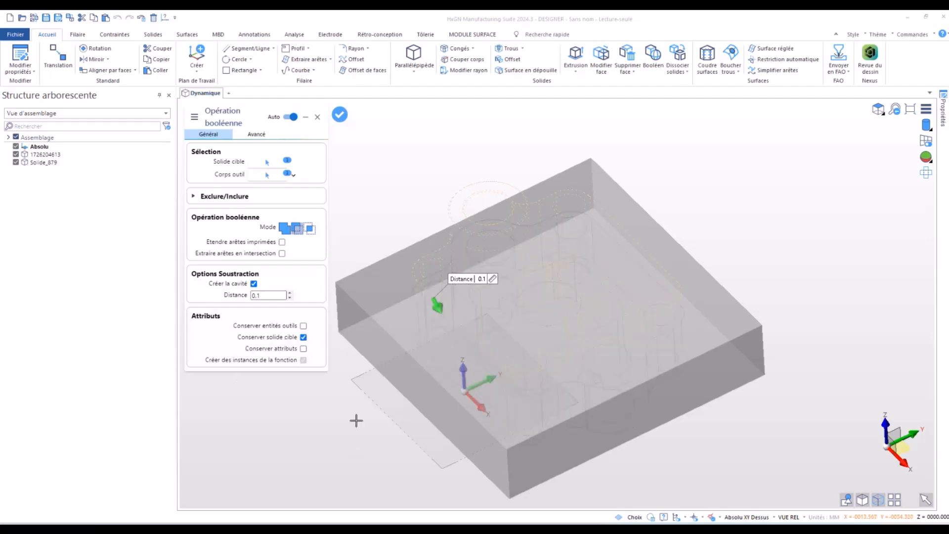
{"action": "left_click", "coordinate": [304, 337]}
{"action": "left_click", "coordinate": [303, 326]}
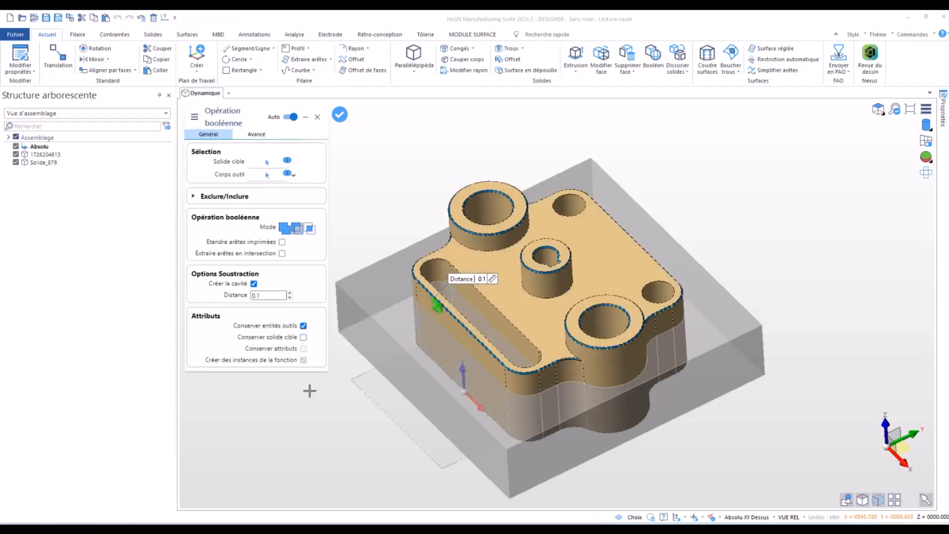
{"action": "right_click", "coordinate": [312, 419]}
{"action": "right_click", "coordinate": [312, 420]}
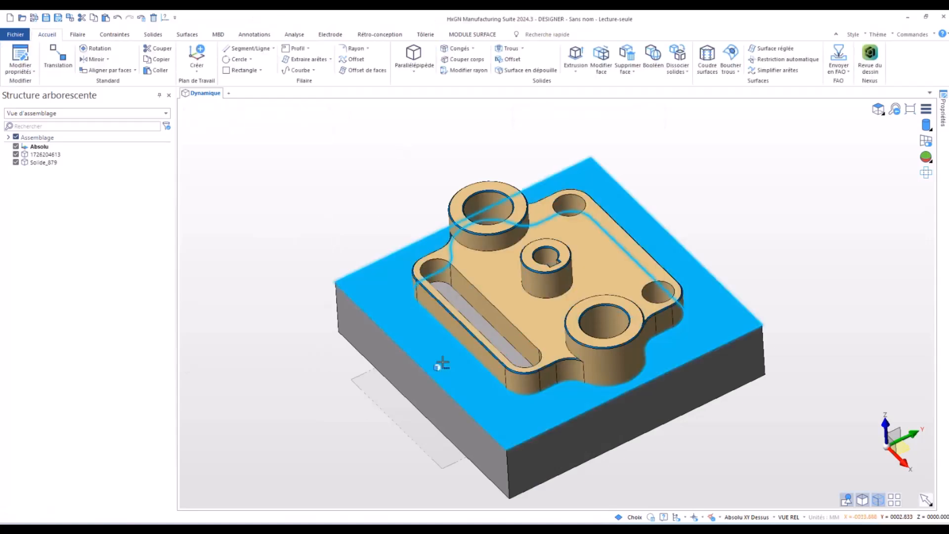
{"action": "left_click", "coordinate": [16, 154]}
{"action": "middle_click_drag", "start_coordinate": [403, 209], "coordinate": [367, 208]}
{"action": "scroll", "coordinate": [360, 201], "scroll_direction": "up", "scroll_amount": 3}
{"action": "scroll", "coordinate": [360, 191], "scroll_direction": "down", "scroll_amount": 4}
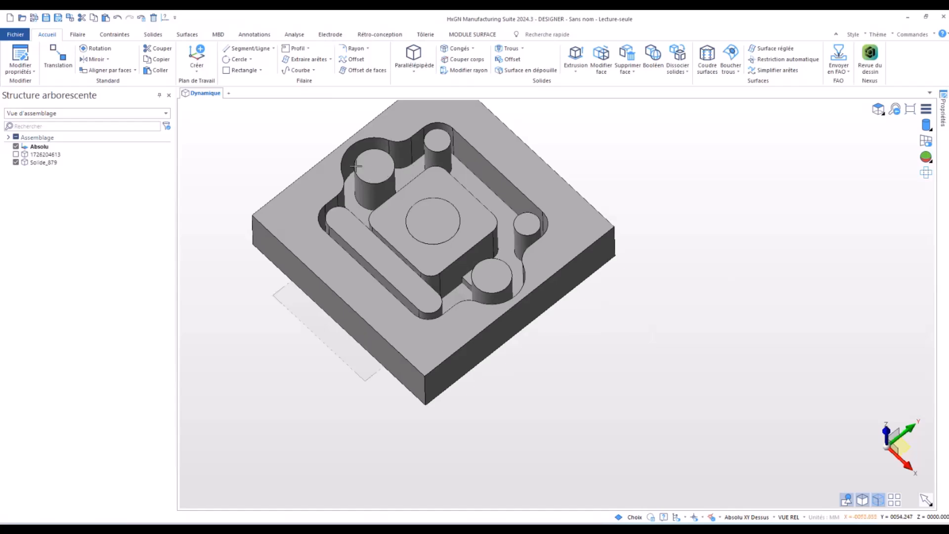
{"action": "scroll", "coordinate": [335, 360], "scroll_direction": "down", "scroll_amount": 1}
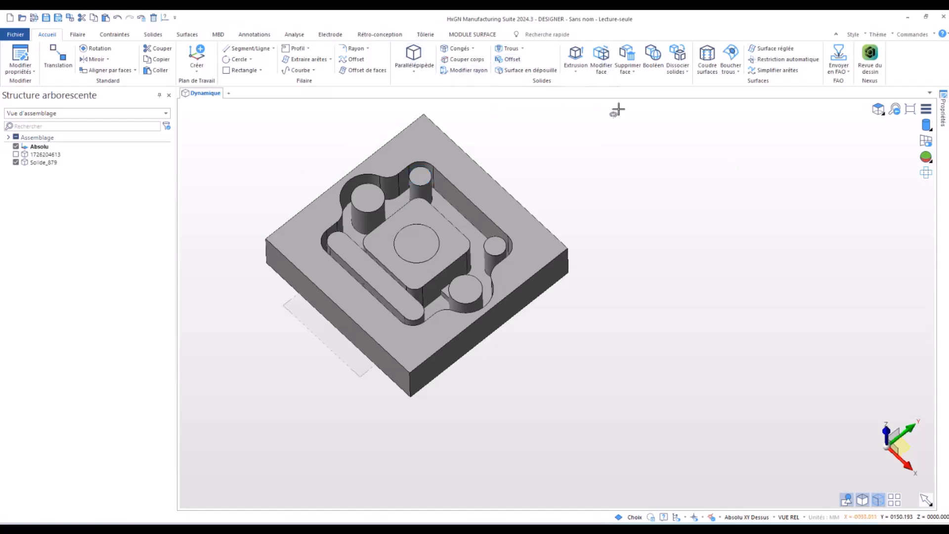
- Replace the top faces of the cavity's four cylindrical bosses and the elongated slot-shaped boss with the cavity floor face, merging all adjacent faces
{"action": "left_click", "coordinate": [628, 71]}
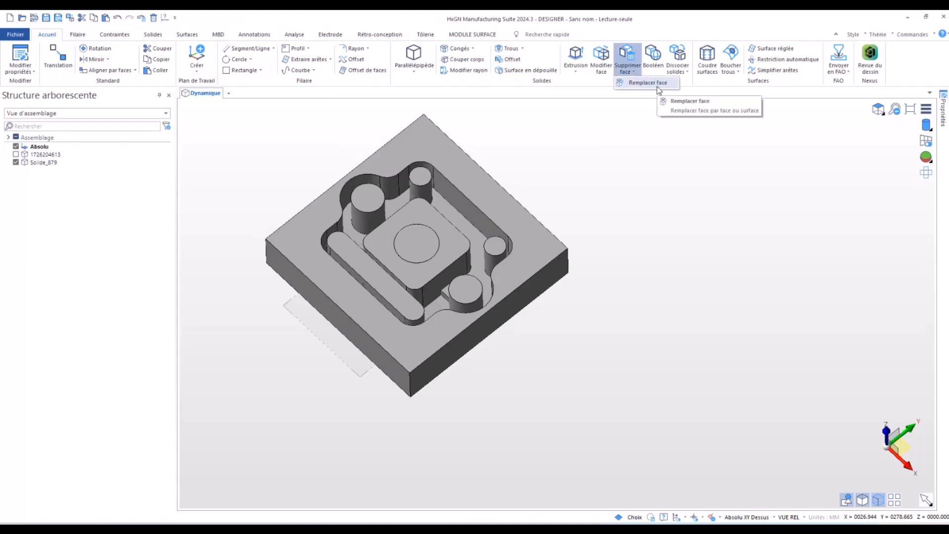
{"action": "left_click", "coordinate": [647, 82]}
{"action": "scroll", "coordinate": [709, 325], "scroll_direction": "down", "scroll_amount": 1}
{"action": "scroll", "coordinate": [462, 191], "scroll_direction": "up", "scroll_amount": 3}
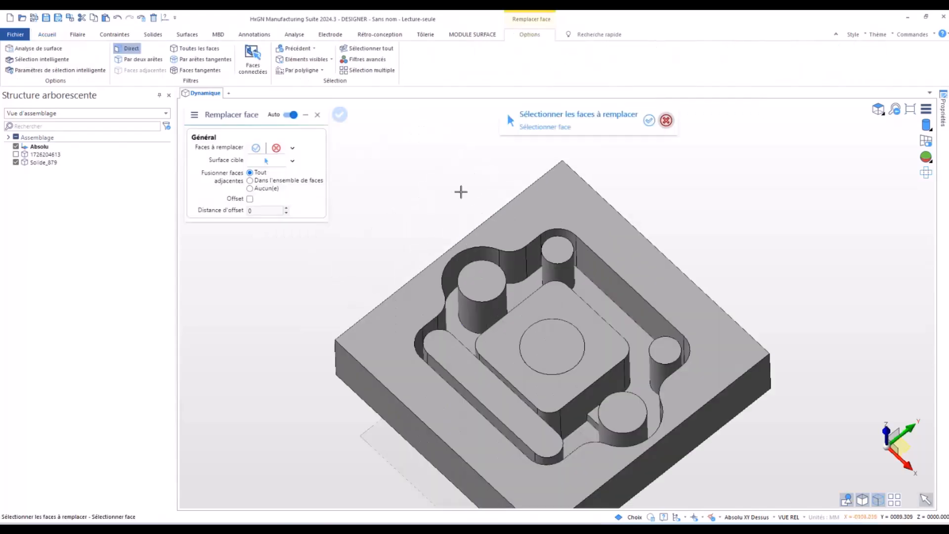
{"action": "left_click", "coordinate": [490, 285]}
{"action": "left_click", "coordinate": [621, 413]}
{"action": "left_click", "coordinate": [673, 347]}
{"action": "left_click", "coordinate": [556, 250]}
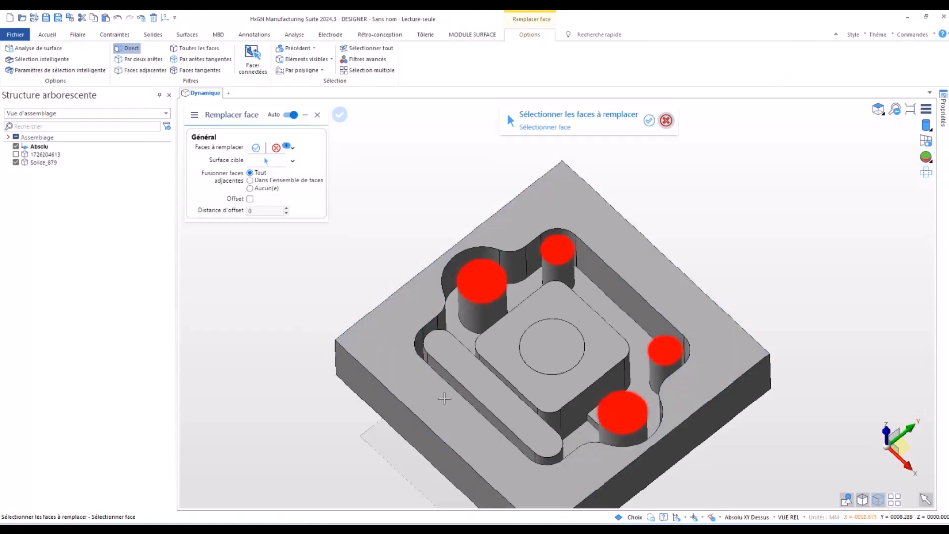
{"action": "left_click", "coordinate": [467, 375]}
{"action": "right_click", "coordinate": [467, 376]}
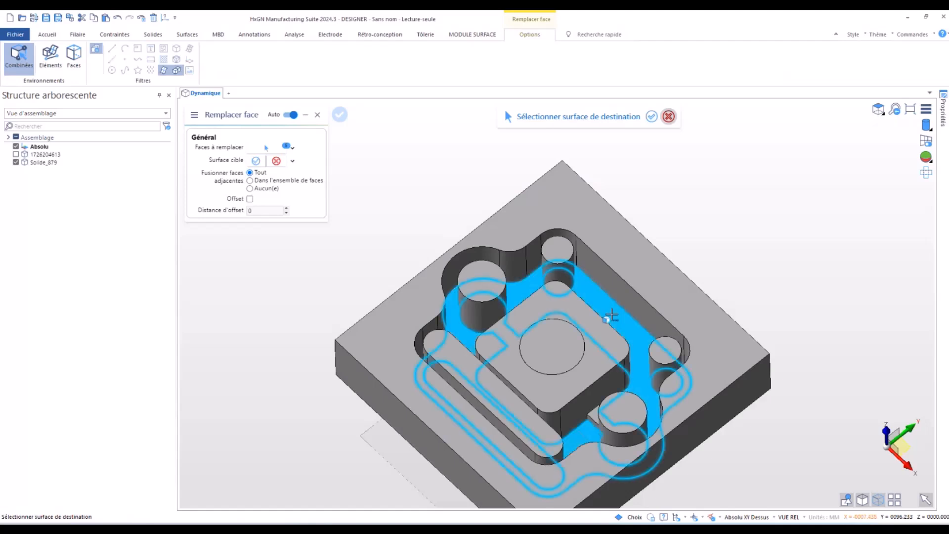
{"action": "left_click", "coordinate": [611, 315]}
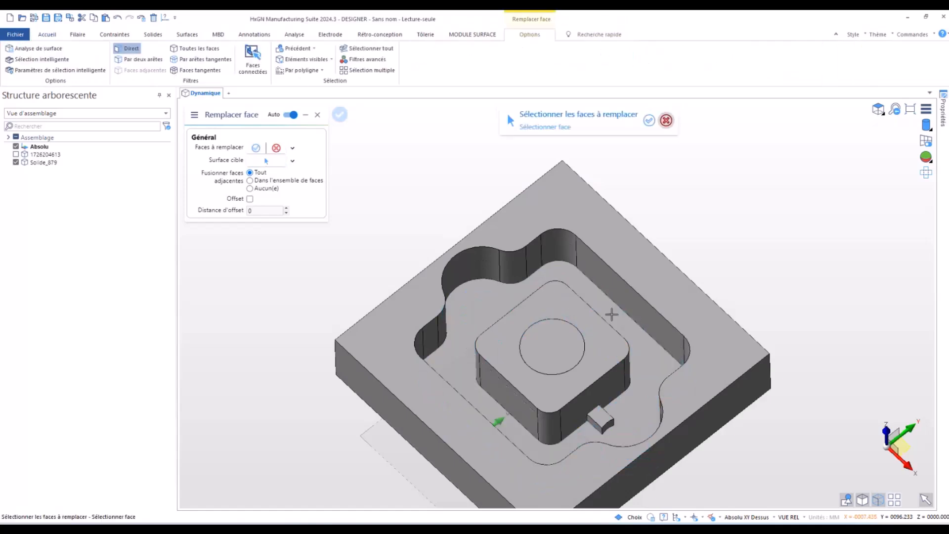
- Replace the top faces of the central square island, its circle and the small keyway block with the cavity floor face
{"action": "left_click", "coordinate": [534, 388]}
{"action": "left_click", "coordinate": [543, 349]}
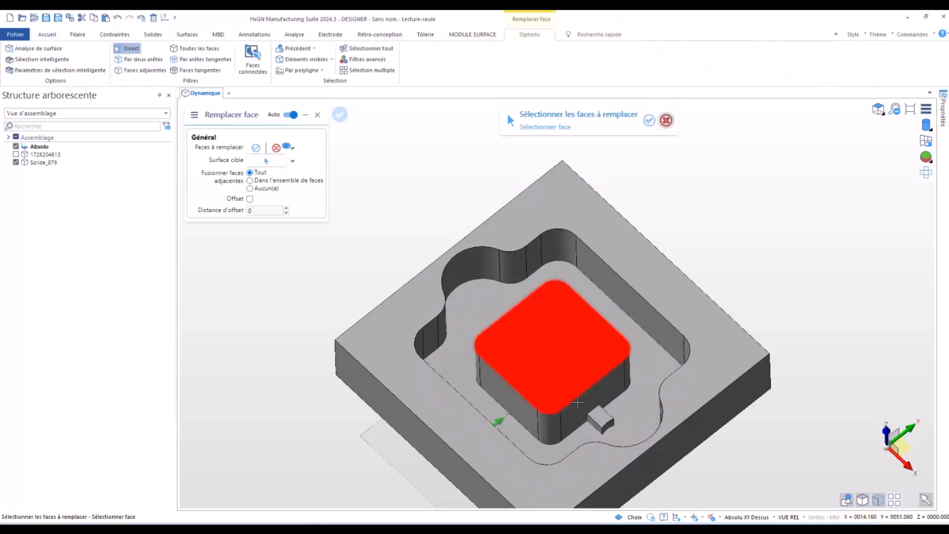
{"action": "left_click", "coordinate": [600, 417]}
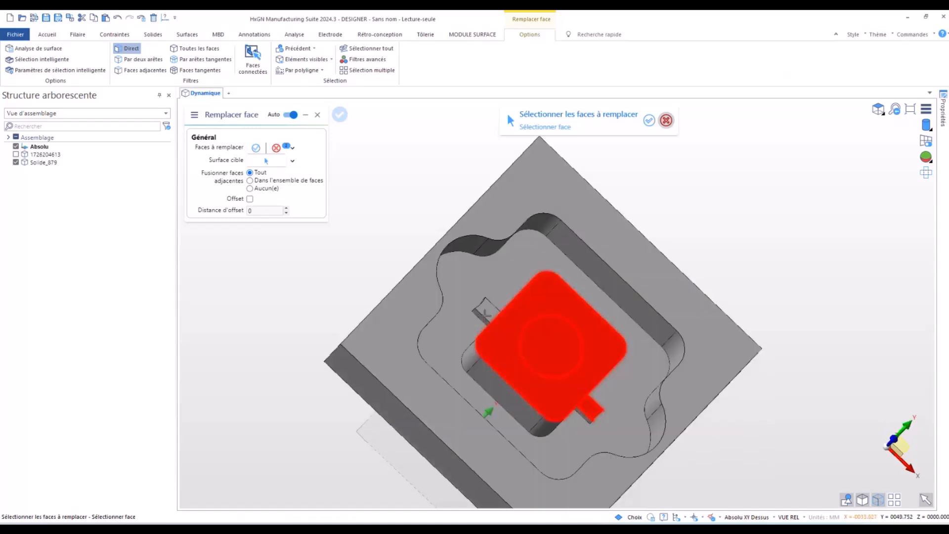
{"action": "right_click", "coordinate": [487, 309]}
{"action": "left_click", "coordinate": [448, 328]}
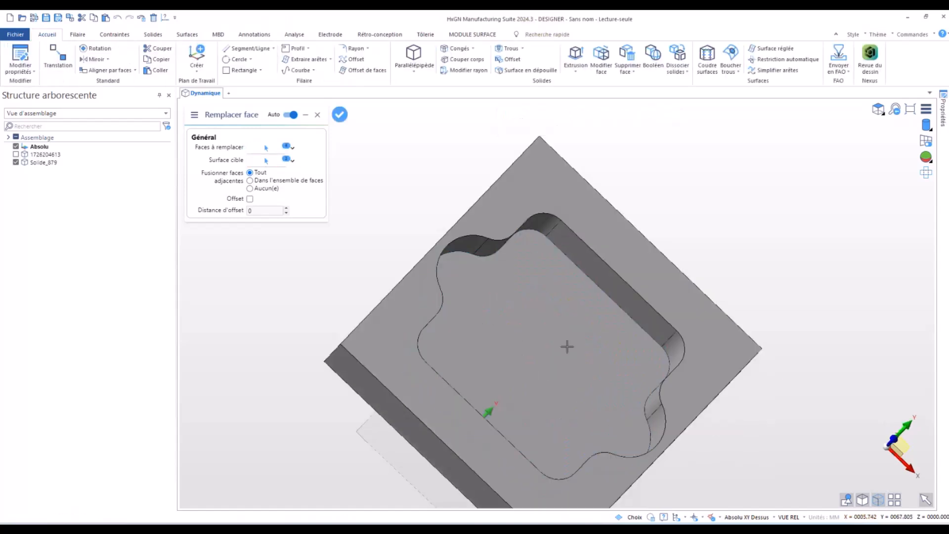
{"action": "key", "text": "Escape"}
{"action": "middle_click_drag", "start_coordinate": [369, 327], "coordinate": [350, 273]}
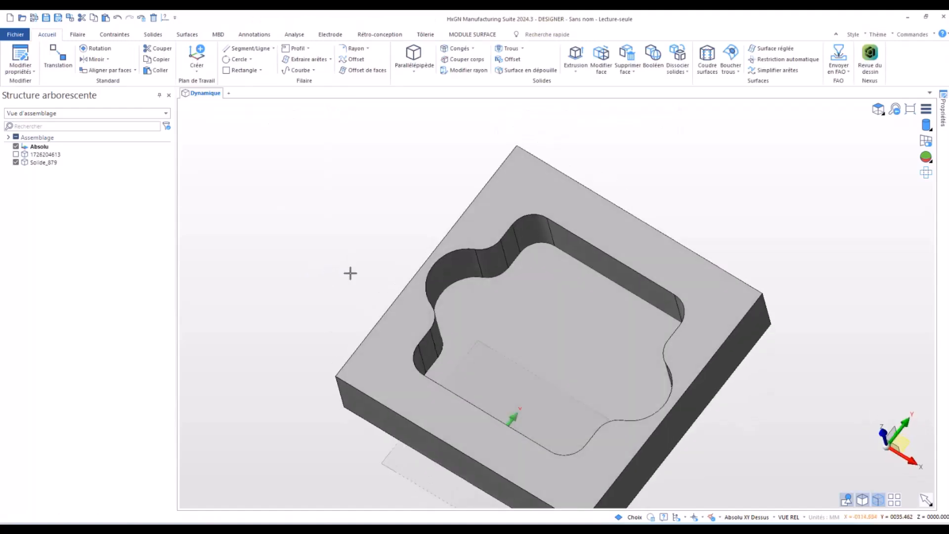
{"action": "right_click", "coordinate": [20, 155]}
{"action": "left_click", "coordinate": [273, 226]}
{"action": "left_click", "coordinate": [274, 227]}
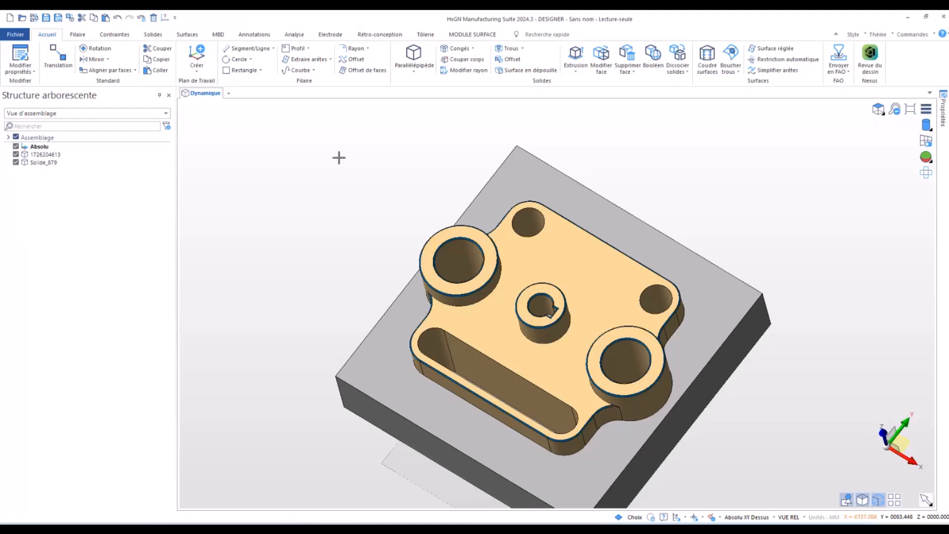
{"action": "middle_click_drag", "start_coordinate": [330, 180], "coordinate": [344, 169]}
- Check the support part and the cavity block for solid interference, using the mode that compares all bodies
{"action": "left_click", "coordinate": [292, 34]}
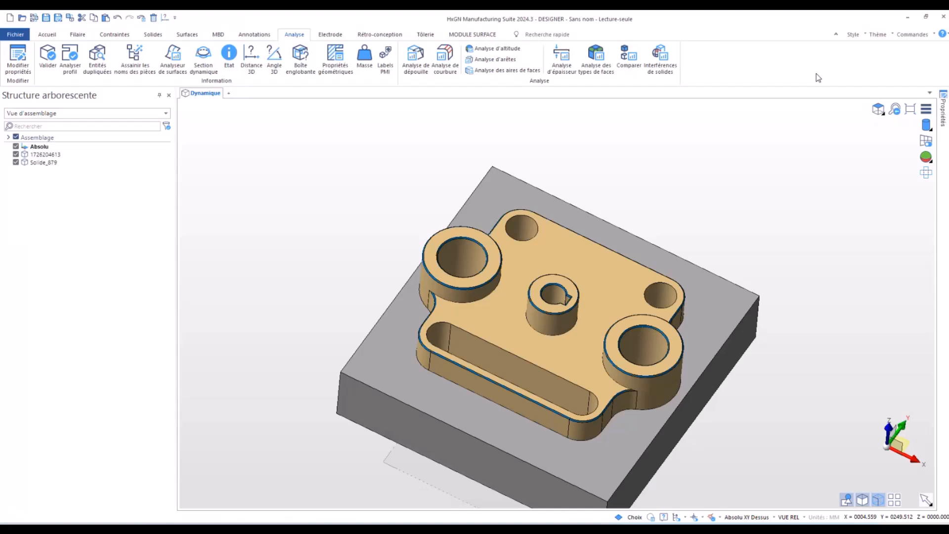
{"action": "left_click", "coordinate": [663, 56]}
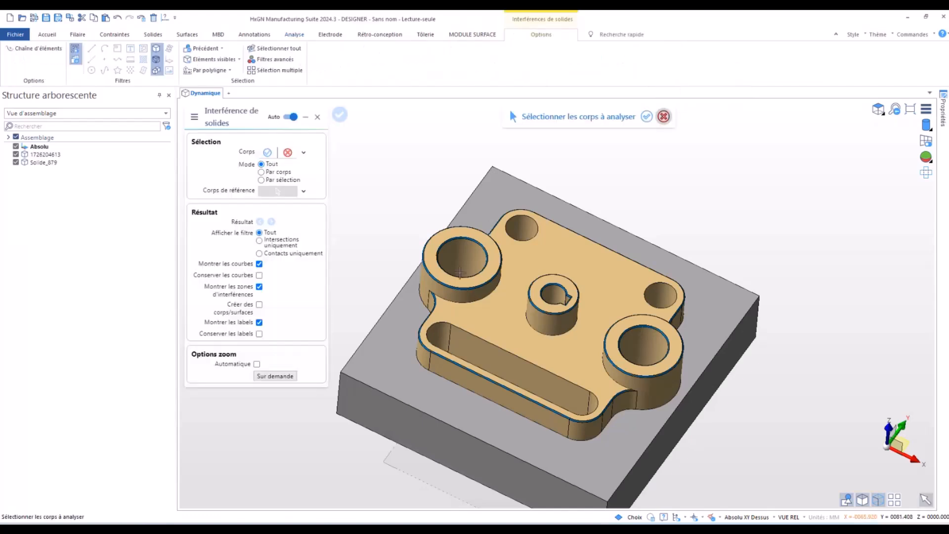
{"action": "left_click", "coordinate": [490, 247]}
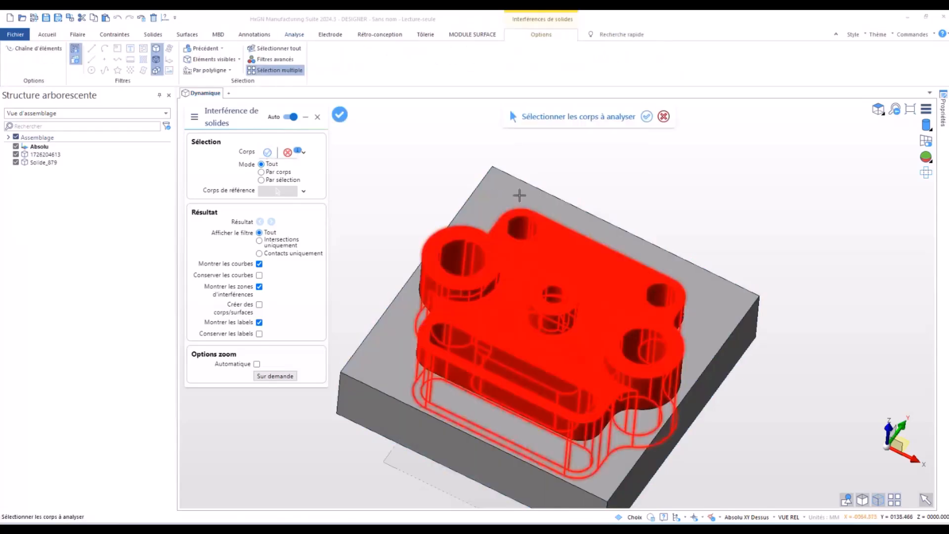
{"action": "left_click", "coordinate": [520, 195]}
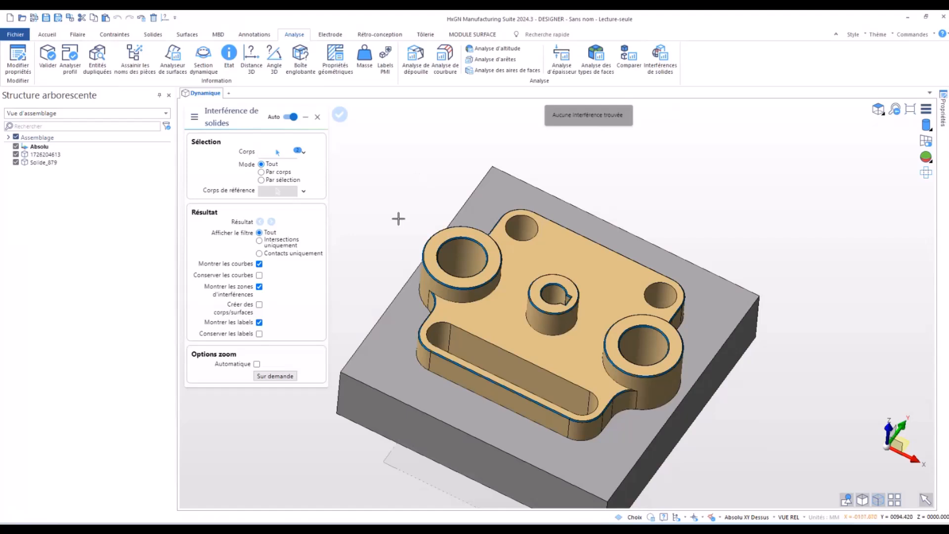
{"action": "key", "text": "Escape"}
- Set the length of the support part's front vertical edge to 50 mm, extending the part downward
{"action": "middle_click_drag", "start_coordinate": [396, 216], "coordinate": [339, 198]}
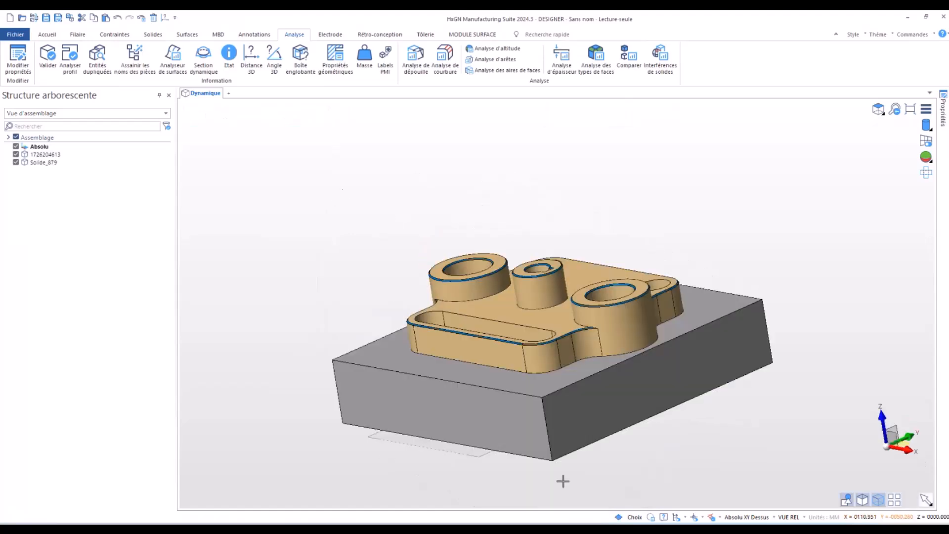
{"action": "left_click", "coordinate": [525, 365]}
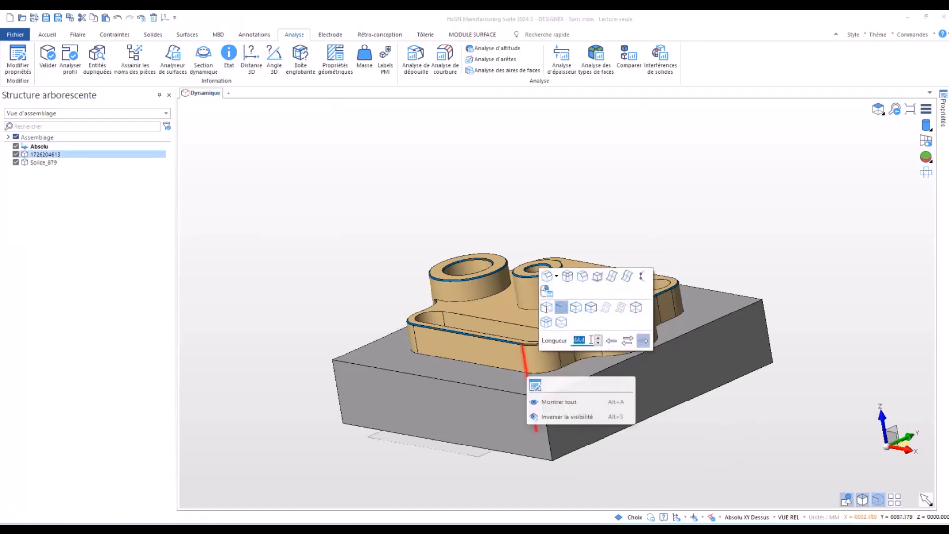
{"action": "type", "text": "50"}
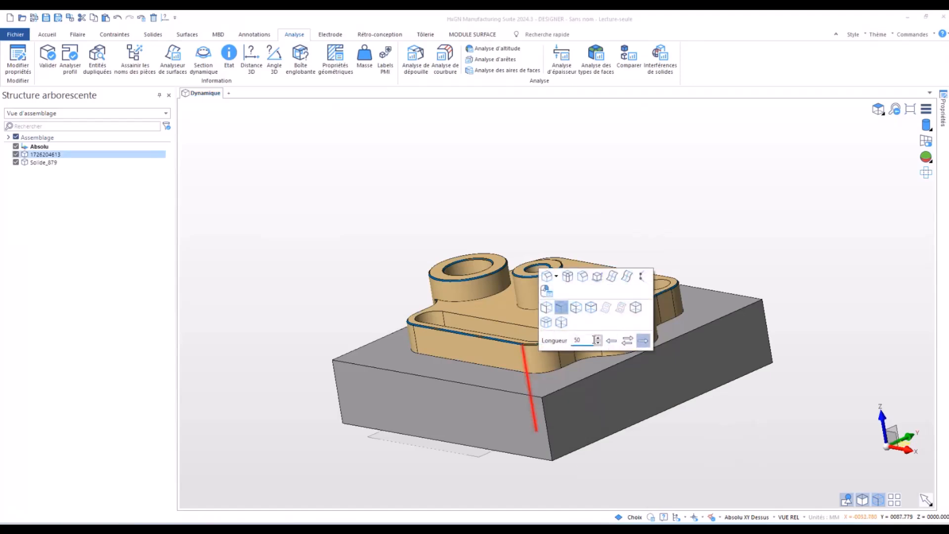
{"action": "key", "text": "Return"}
{"action": "left_click", "coordinate": [305, 261]}
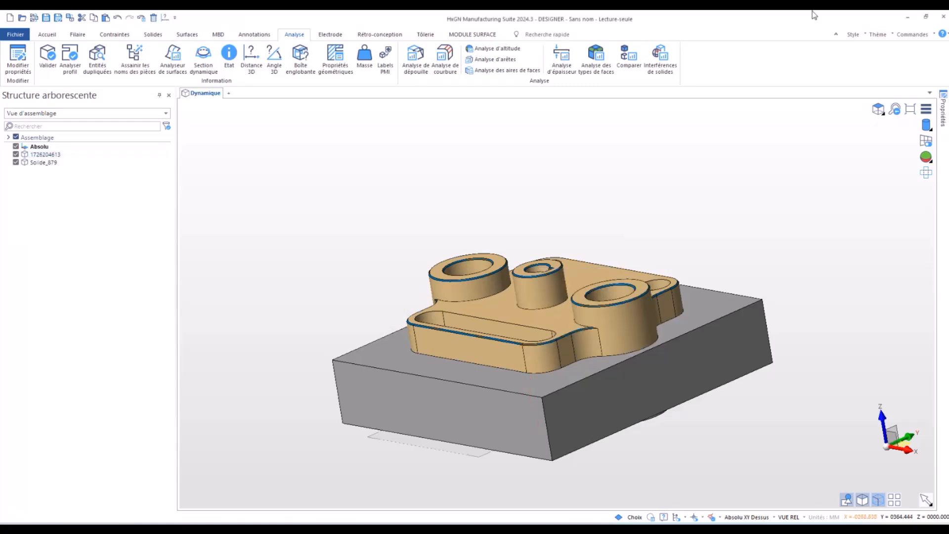
- Analyse the solid interference between the lengthened part and the block again, and examine the intersection zone and its volume
{"action": "left_click", "coordinate": [673, 58]}
{"action": "left_click", "coordinate": [643, 324]}
{"action": "left_click", "coordinate": [697, 323]}
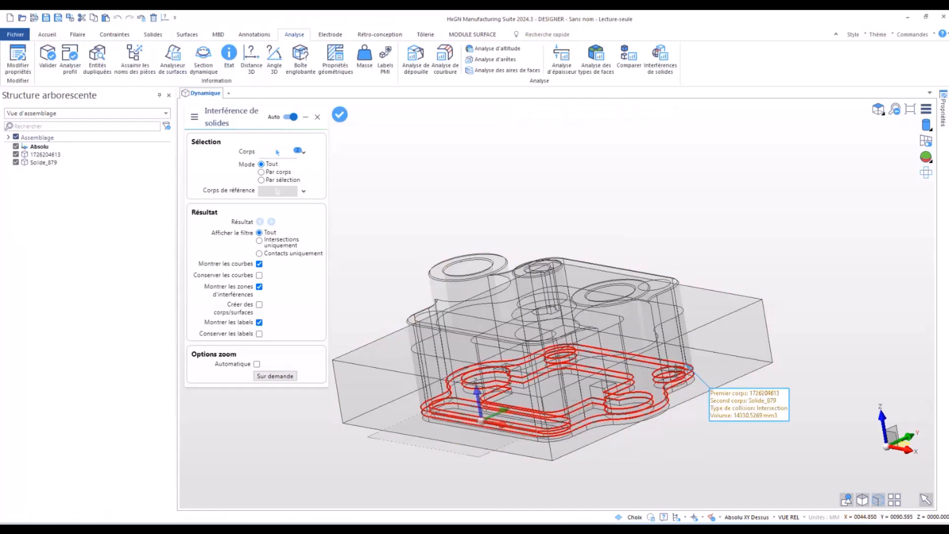
{"action": "mouse_move", "coordinate": [644, 411]}
{"action": "middle_mouse_down"}
{"action": "mouse_move", "coordinate": [647, 423]}
{"action": "mouse_move", "coordinate": [706, 435]}
{"action": "mouse_move", "coordinate": [650, 416]}
{"action": "middle_mouse_up"}
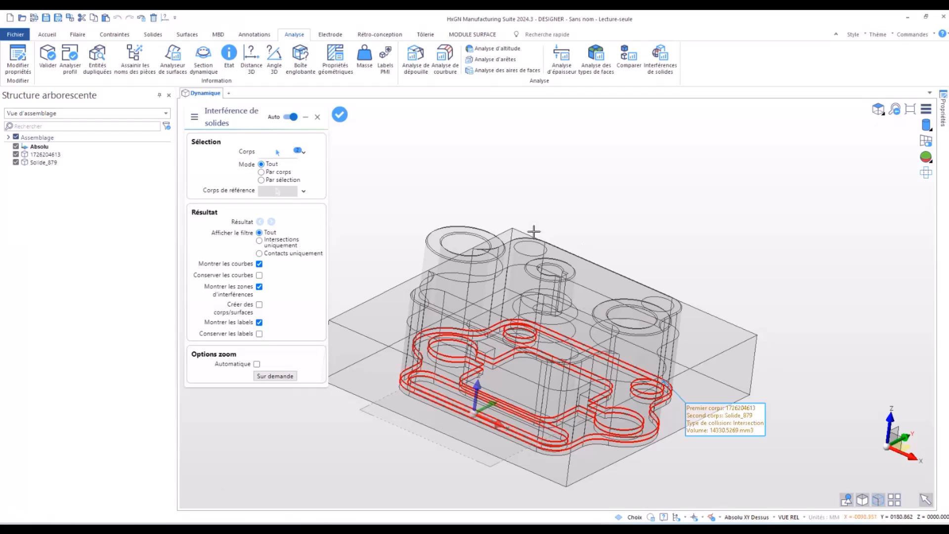
{"action": "middle_click_drag", "start_coordinate": [534, 231], "coordinate": [520, 232]}
{"action": "scroll", "coordinate": [520, 232], "scroll_direction": "down", "scroll_amount": 5}
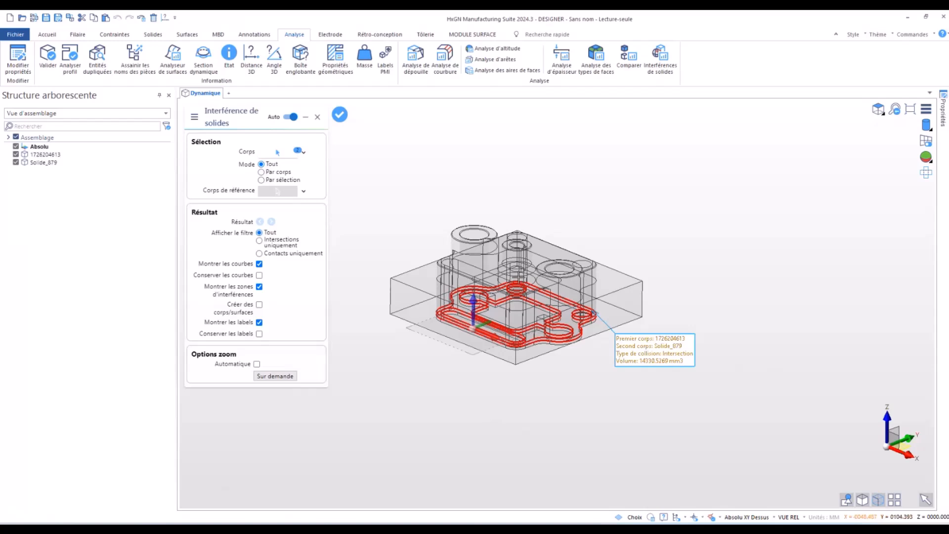
{"action": "middle_click_drag", "start_coordinate": [402, 220], "coordinate": [400, 236]}
{"action": "right_click", "coordinate": [437, 192]}
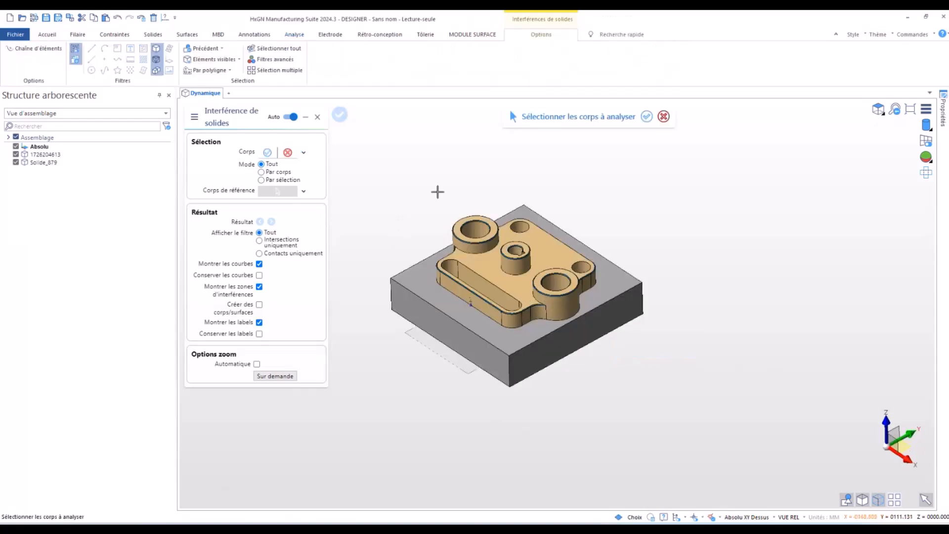
{"action": "key", "text": "Escape"}
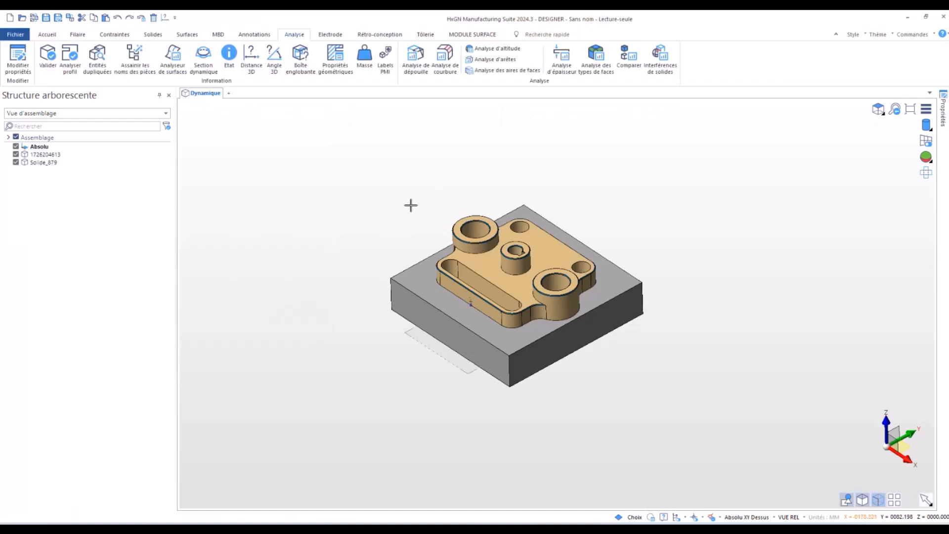
- Activate a single-plane hatched dynamic section of the assembly and orient the plane along the Y axis
{"action": "left_click", "coordinate": [923, 34]}
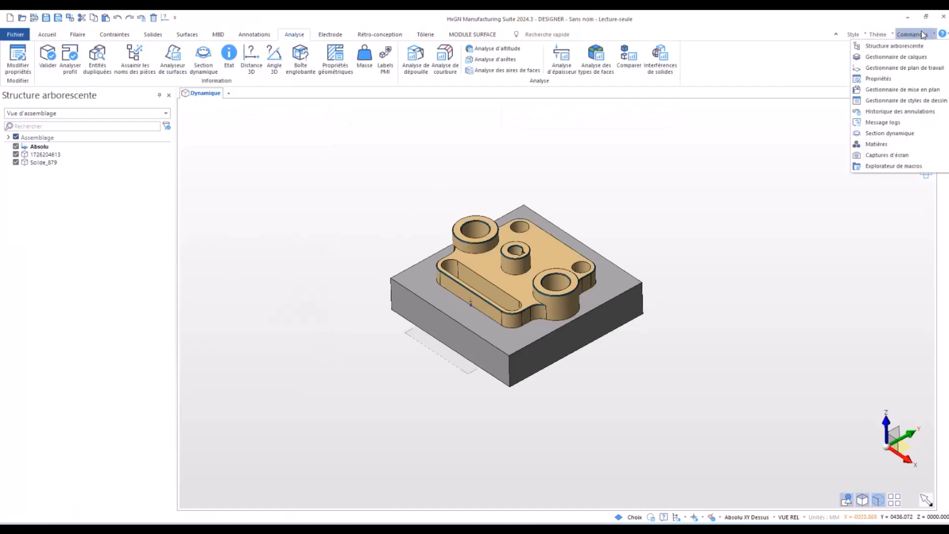
{"action": "left_click", "coordinate": [903, 135]}
{"action": "middle_click_drag", "start_coordinate": [534, 363], "coordinate": [423, 390]}
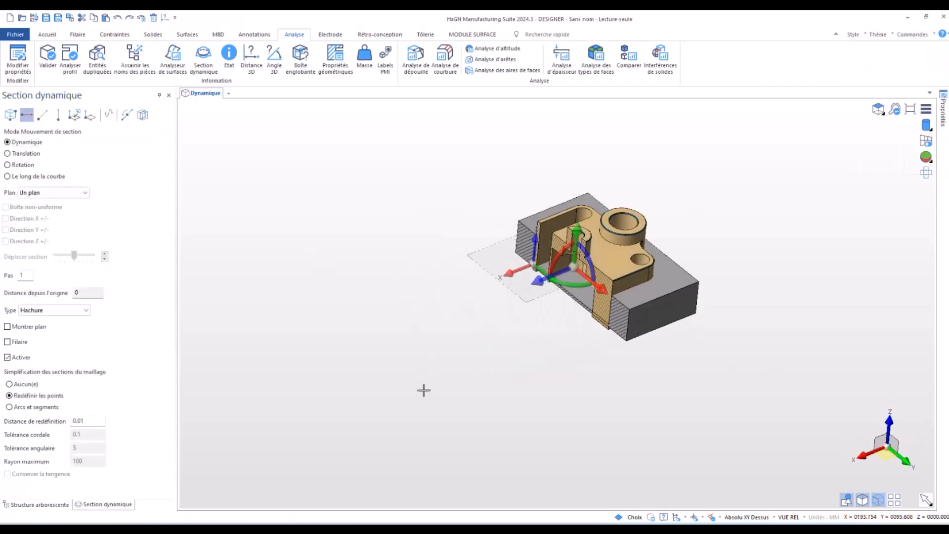
{"action": "left_click", "coordinate": [42, 116]}
- Move the section plane through the part and block to a distance of -33 from the origin
{"action": "middle_click_drag", "start_coordinate": [357, 301], "coordinate": [487, 286]}
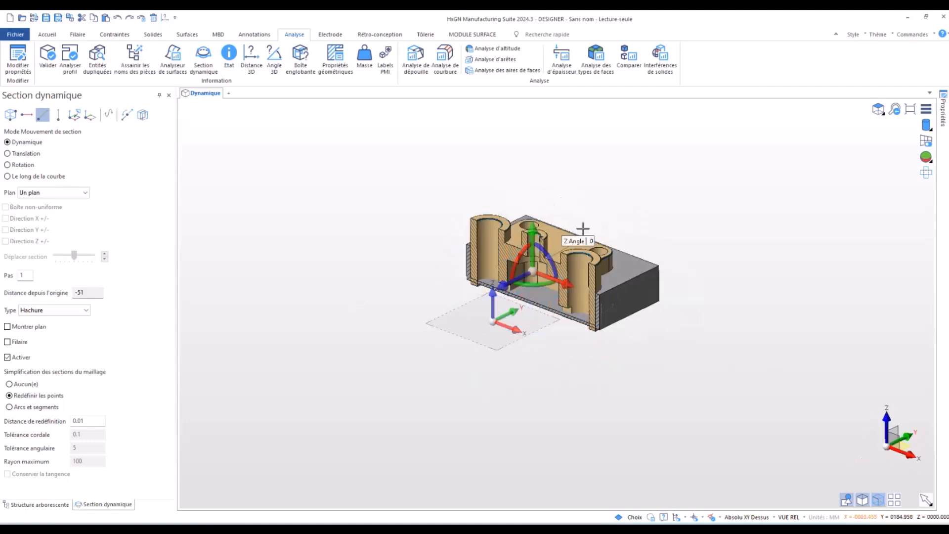
{"action": "scroll", "coordinate": [579, 237], "scroll_direction": "up", "scroll_amount": 5}
{"action": "left_click_drag", "start_coordinate": [457, 312], "coordinate": [342, 367]}
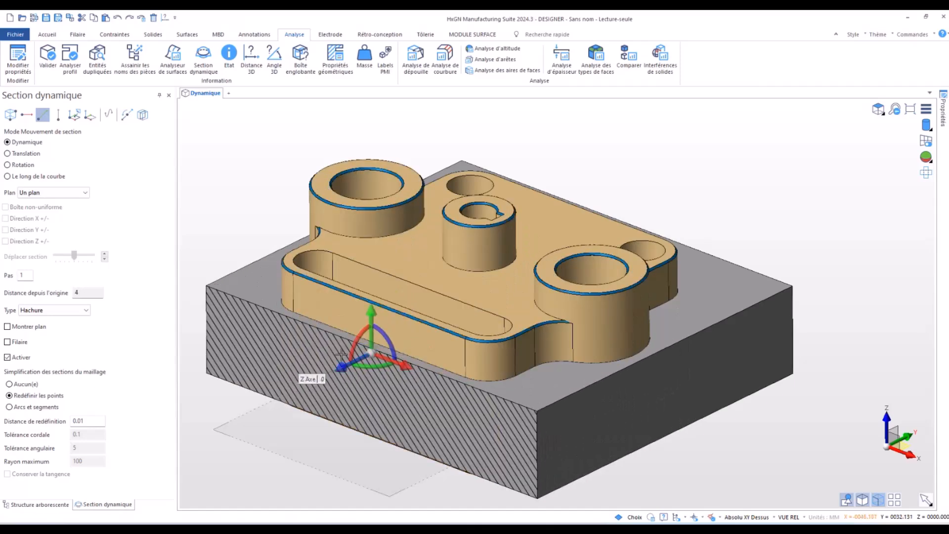
{"action": "key", "text": "alt"}
{"action": "key", "text": "Return"}
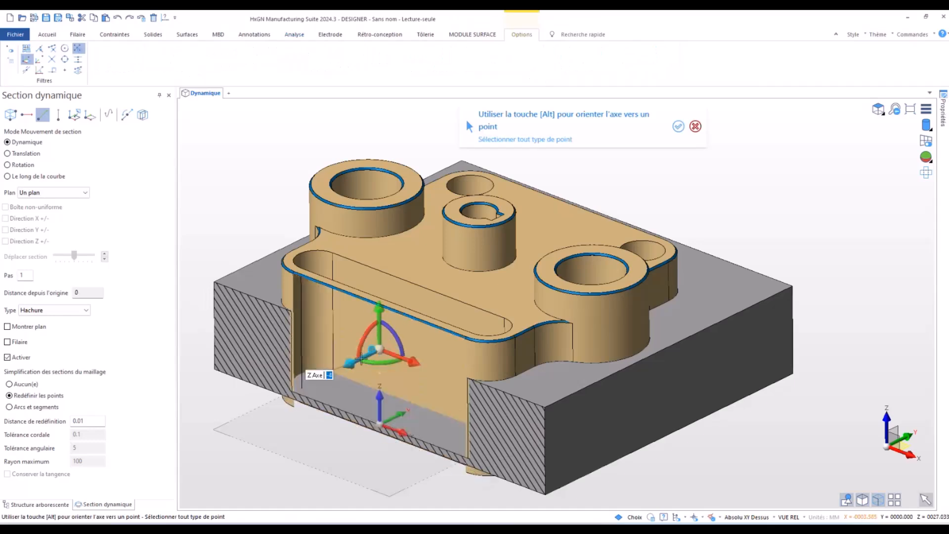
{"action": "key", "text": "Escape"}
{"action": "left_click_drag", "start_coordinate": [346, 364], "coordinate": [413, 332]}
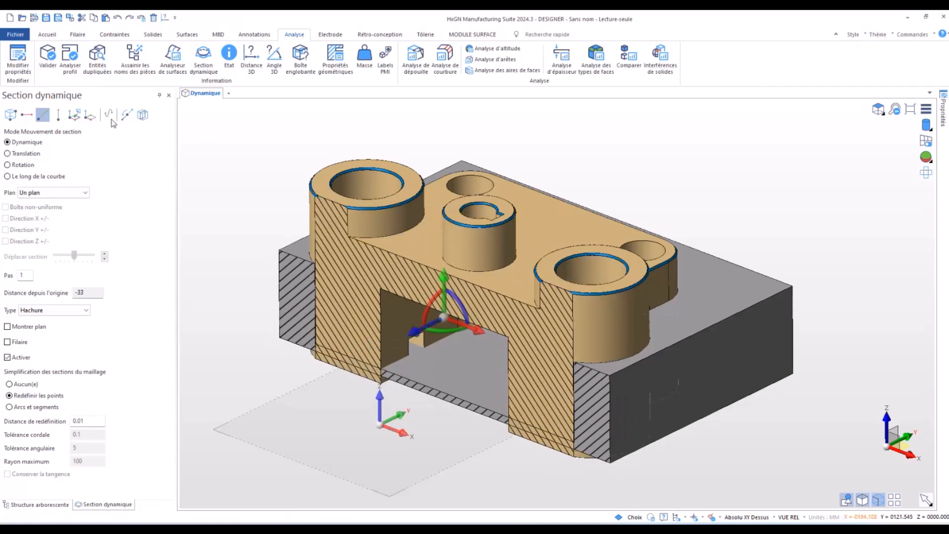
- Create section curves from the cut through the support part and close the dynamic section
{"action": "left_click", "coordinate": [143, 116]}
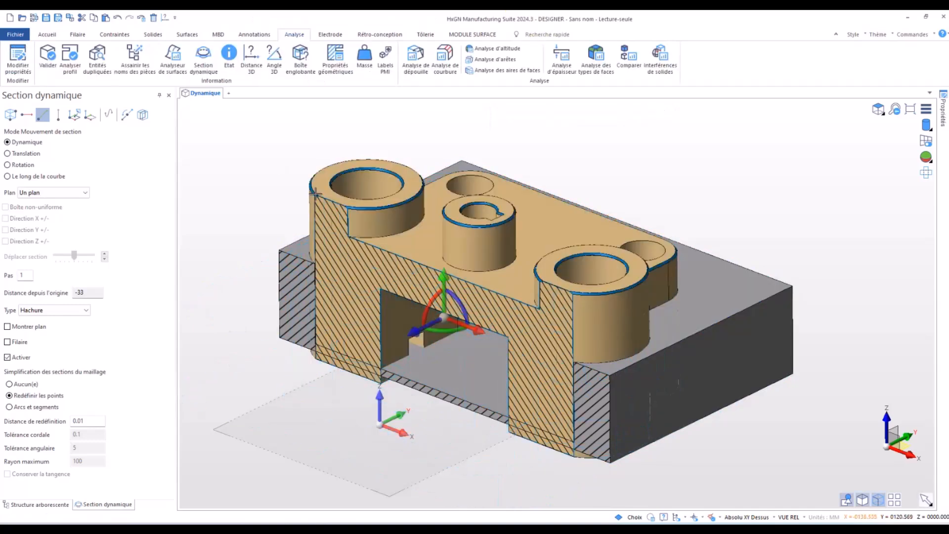
{"action": "right_click", "coordinate": [233, 184]}
{"action": "left_click", "coordinate": [168, 95]}
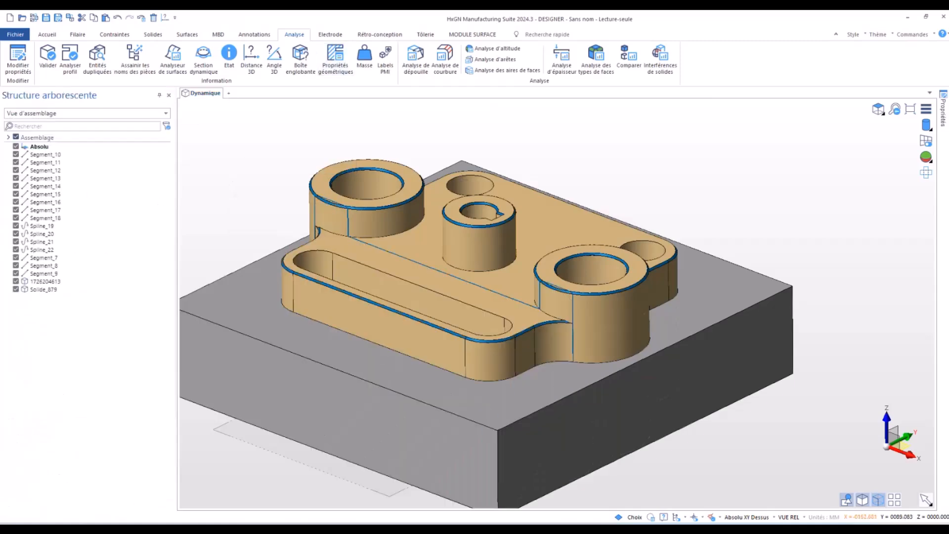
- Hide the support part and the block, leaving only the section curves displayed
{"action": "left_click", "coordinate": [16, 281]}
{"action": "left_click", "coordinate": [15, 289]}
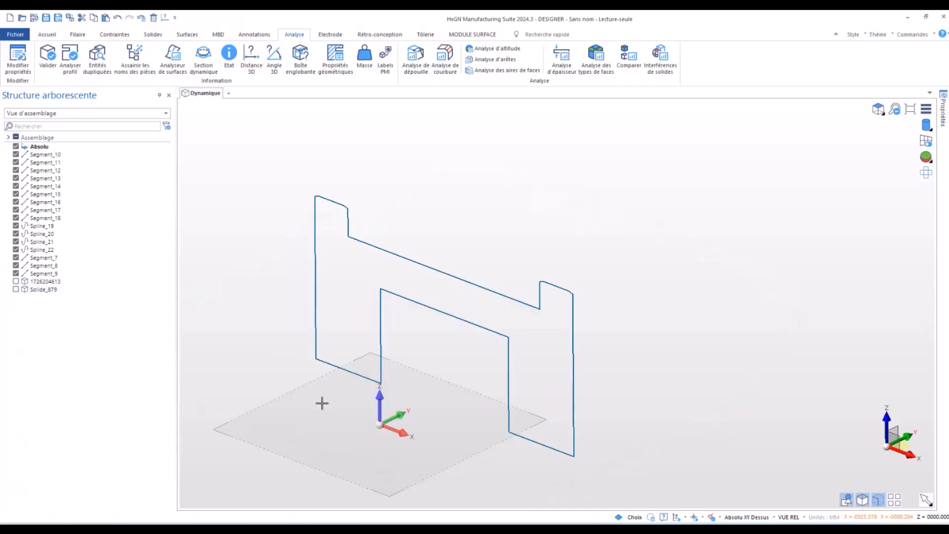
{"action": "middle_click_drag", "start_coordinate": [322, 403], "coordinate": [310, 383]}
- Create a profile from all the section curves with a concatenation tolerance of 0.01
{"action": "left_click_drag", "start_coordinate": [271, 160], "coordinate": [671, 475]}
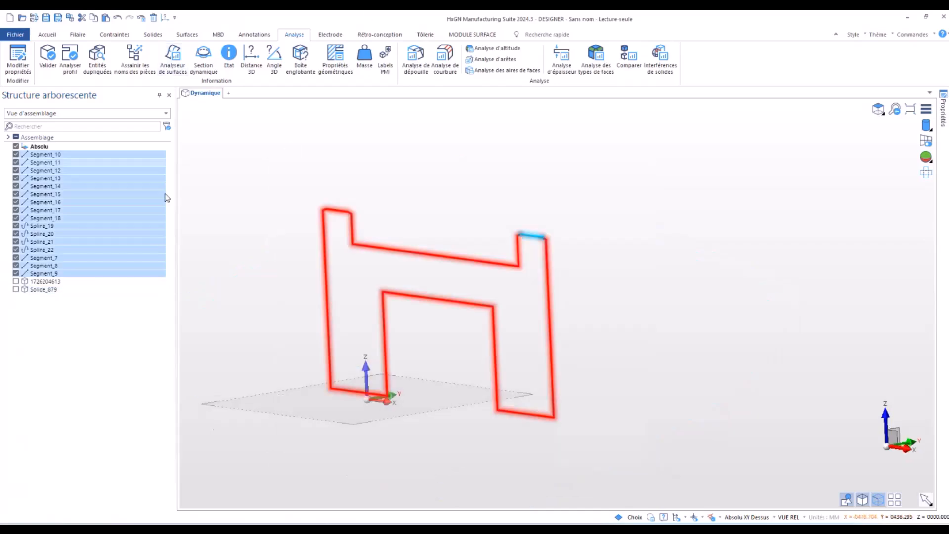
{"action": "left_click", "coordinate": [153, 35]}
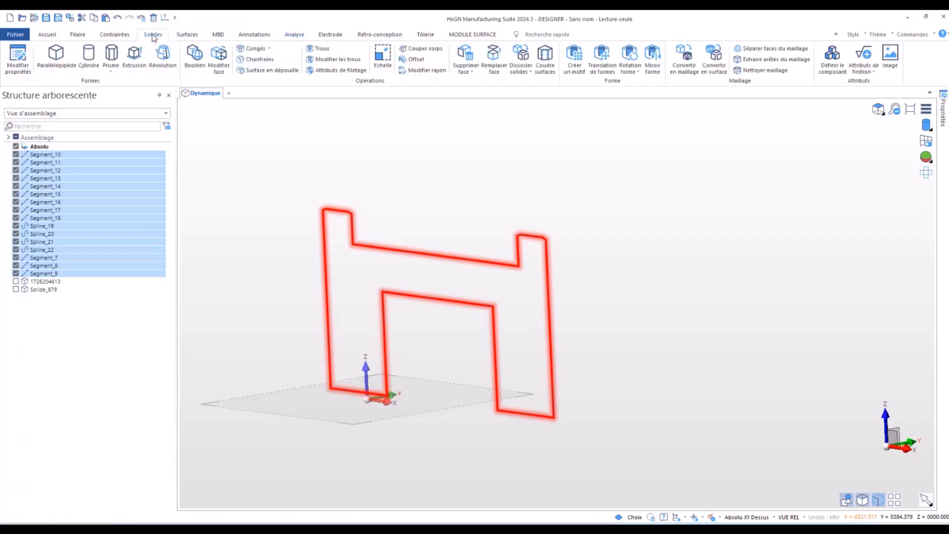
{"action": "left_click", "coordinate": [47, 35]}
{"action": "left_click", "coordinate": [296, 48]}
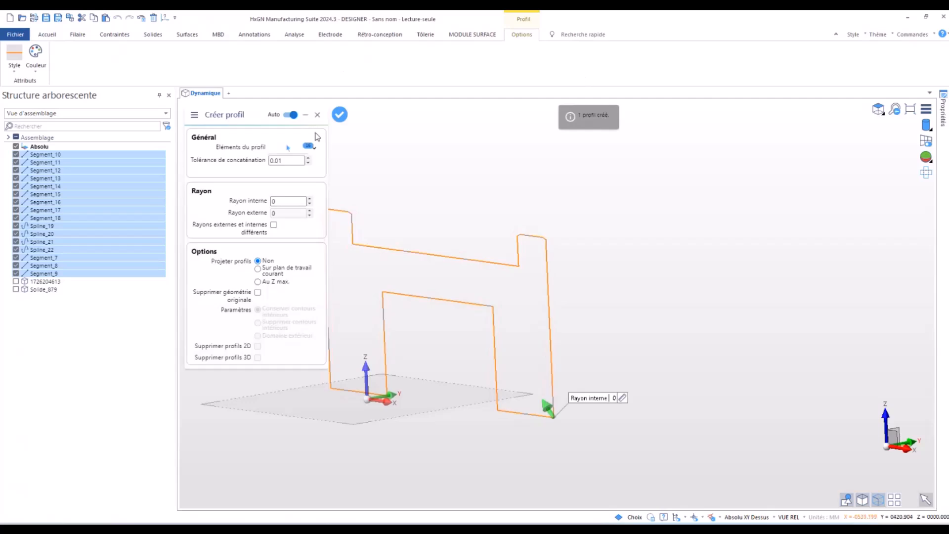
{"action": "right_click", "coordinate": [551, 212]}
{"action": "scroll", "coordinate": [551, 211], "scroll_direction": "down", "scroll_amount": 3}
{"action": "right_click", "coordinate": [551, 211]}
- Extrude the section profile with a first distance of 63 and a second distance of 3
{"action": "left_click_drag", "start_coordinate": [374, 173], "coordinate": [680, 440]}
{"action": "left_click", "coordinate": [576, 57]}
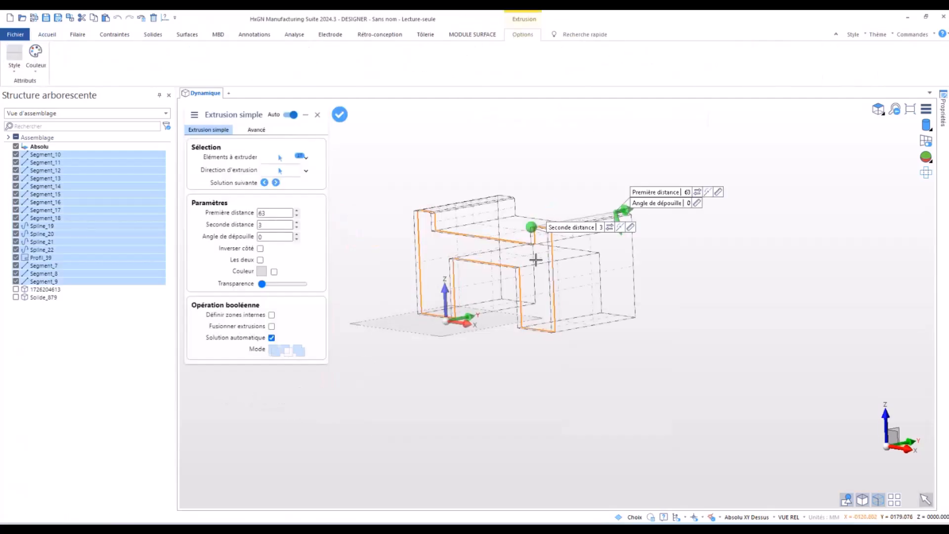
{"action": "middle_click_drag", "start_coordinate": [409, 332], "coordinate": [404, 360]}
{"action": "right_click", "coordinate": [404, 359]}
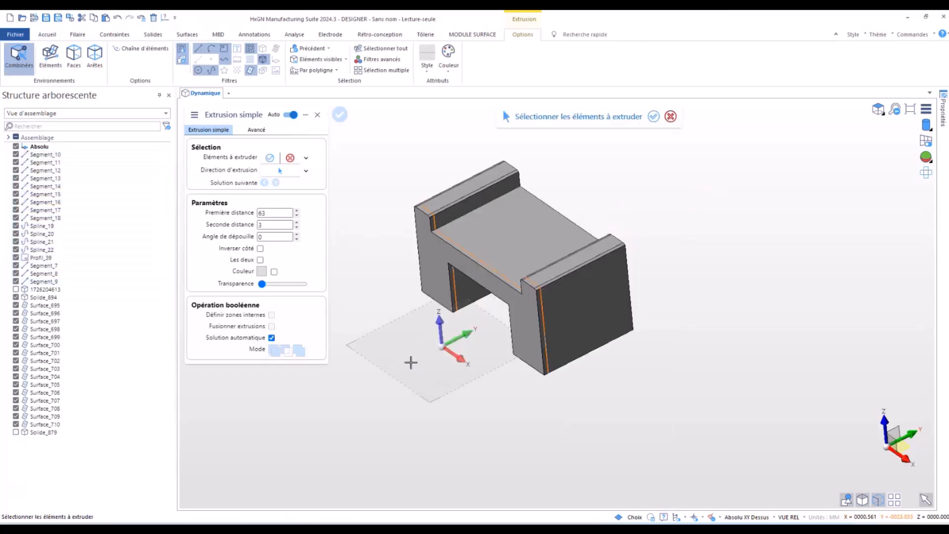
- Undo the extrusion and the profile creation
{"action": "key", "text": "ctrl+z"}
{"action": "key", "text": "ctrl+z"}
{"action": "key", "text": "ctrl+z"}
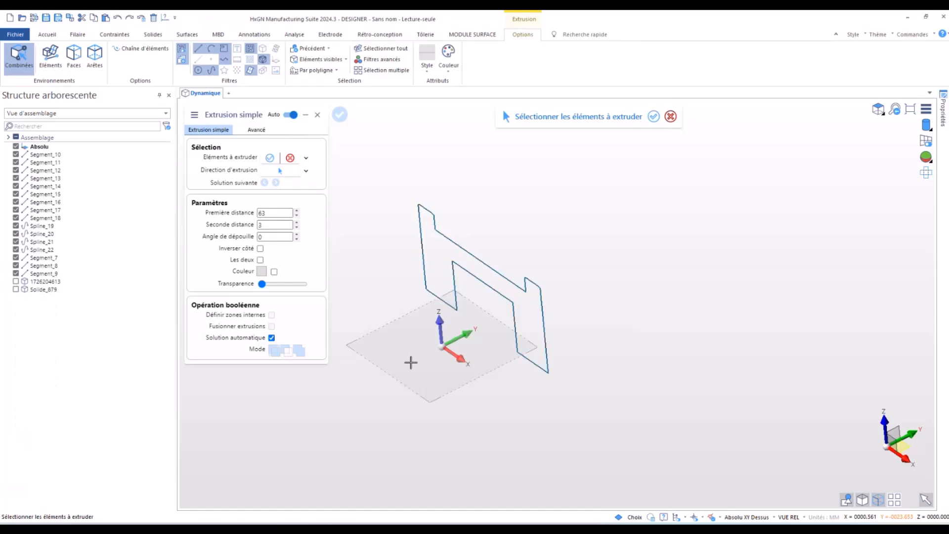
- Remove the section curves, display the support part and the block, and exit the extrusion command
{"action": "left_click", "coordinate": [16, 154]}
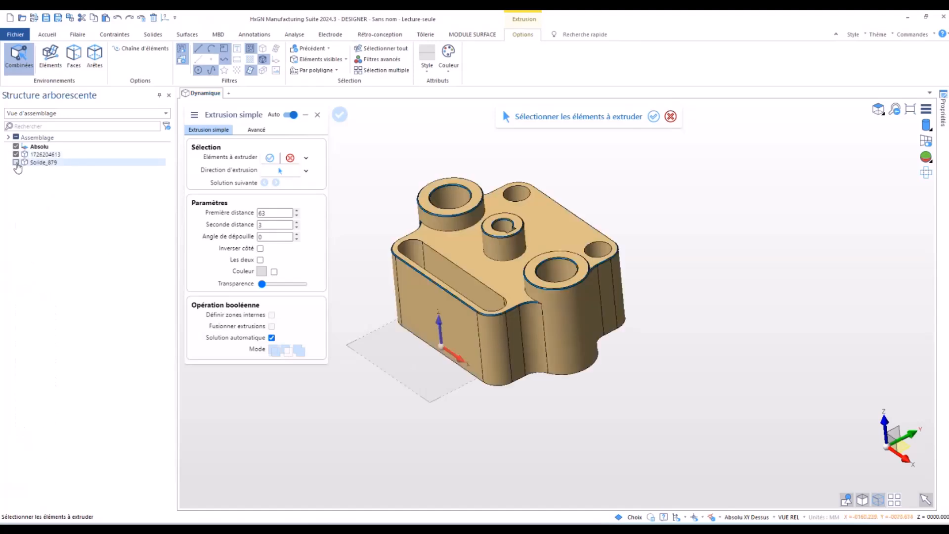
{"action": "left_click", "coordinate": [16, 162]}
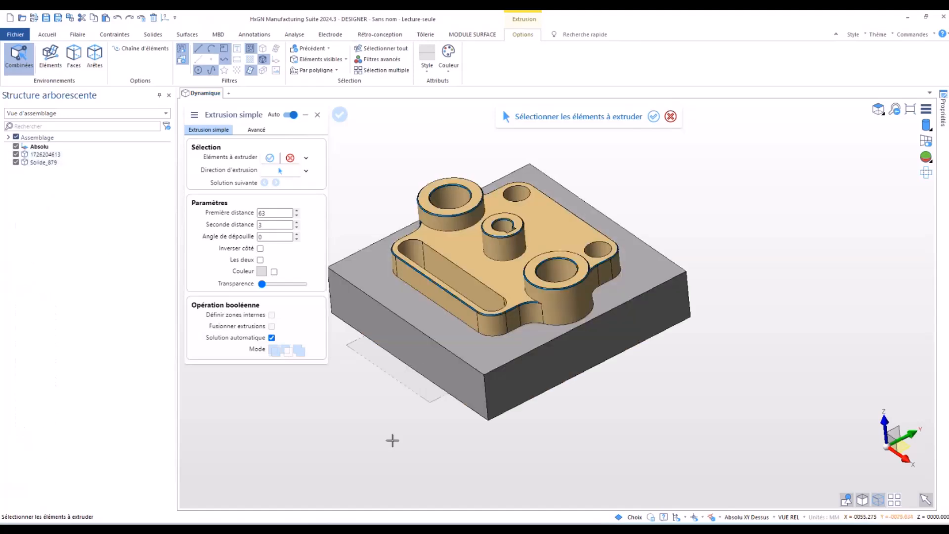
{"action": "key", "text": "Escape"}
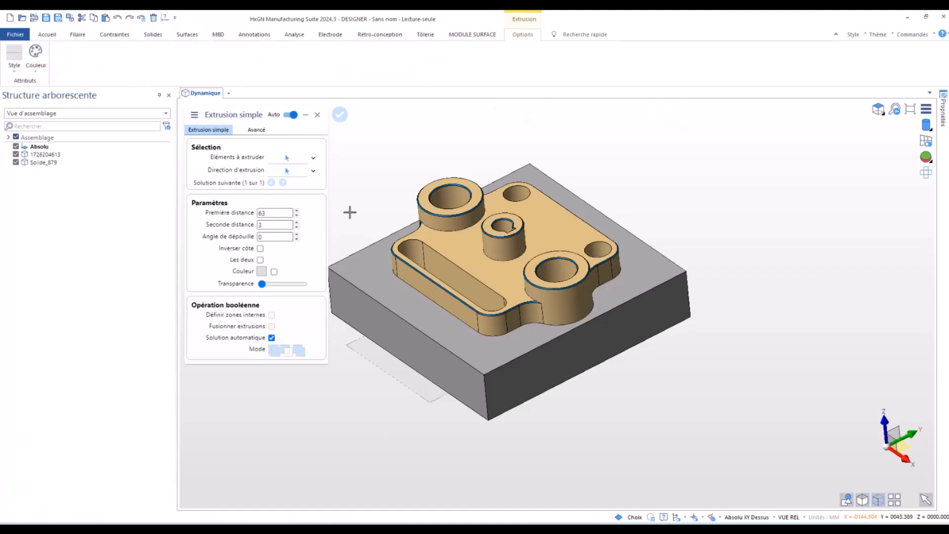
{"action": "key", "text": "Escape"}
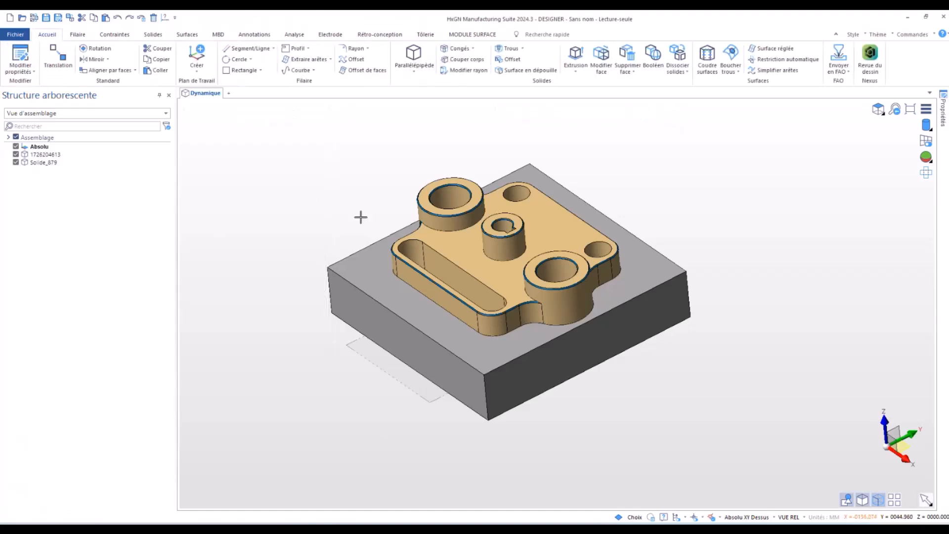
- Open the drafting manager and set the drawing page's paper size to a3
{"action": "left_click", "coordinate": [913, 34]}
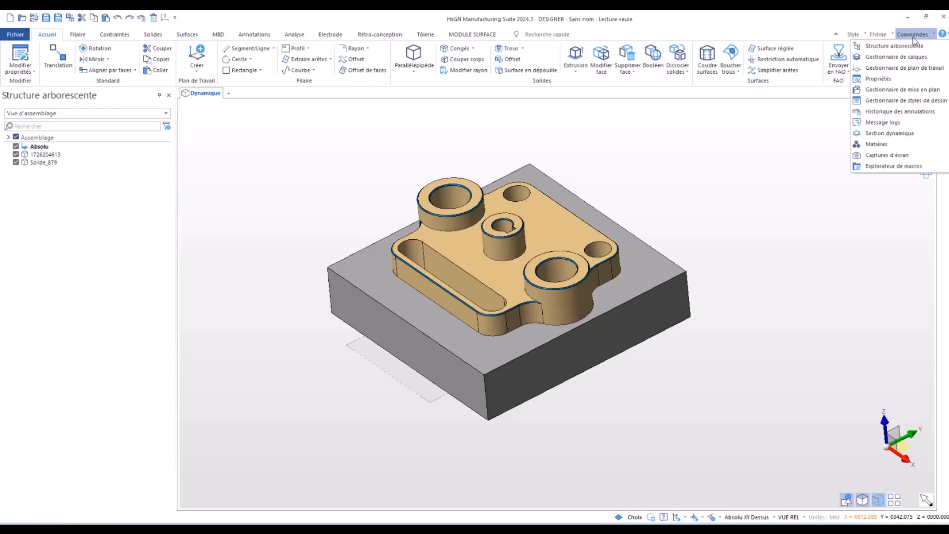
{"action": "left_click", "coordinate": [895, 91]}
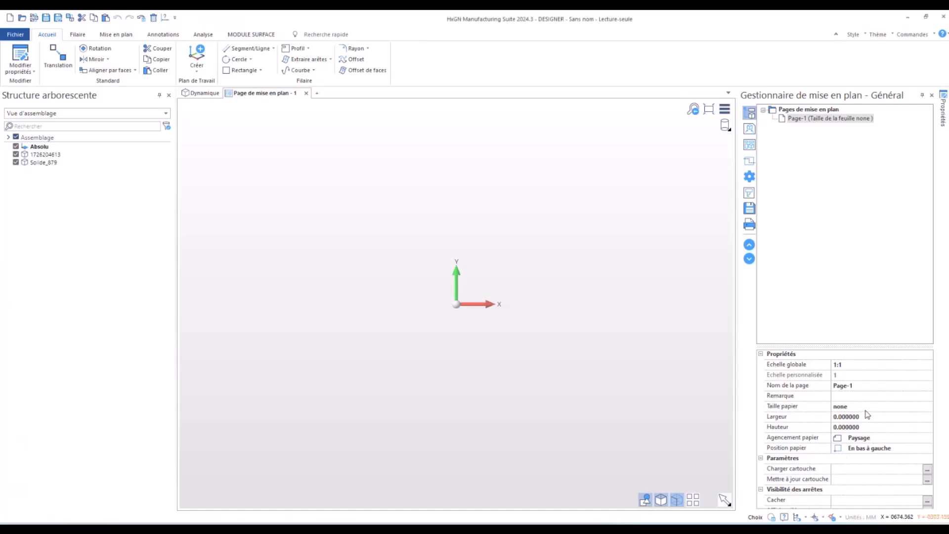
{"action": "left_click", "coordinate": [791, 406]}
{"action": "left_click", "coordinate": [890, 408]}
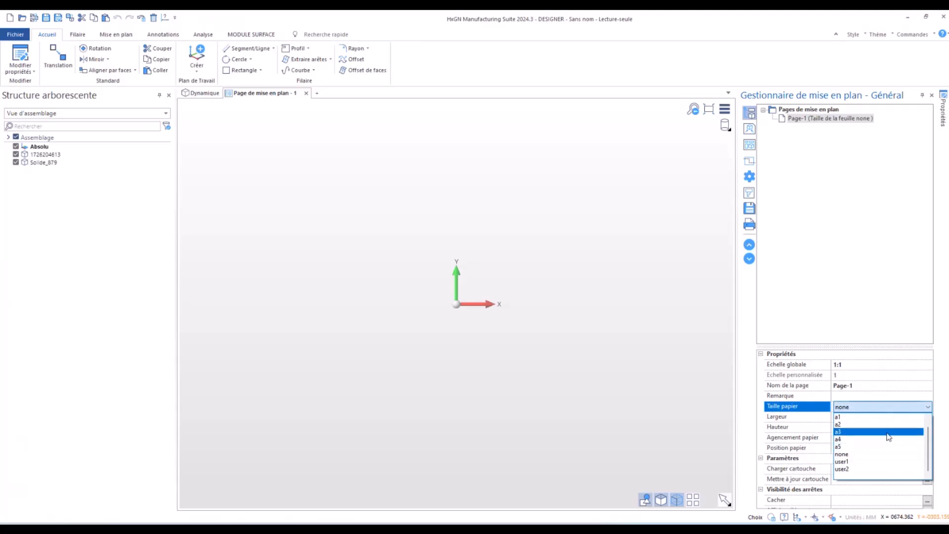
{"action": "left_click", "coordinate": [889, 432]}
- Load the title block Cartouche_MW_horizontal_A3.mas onto the drawing page
{"action": "left_click", "coordinate": [919, 470]}
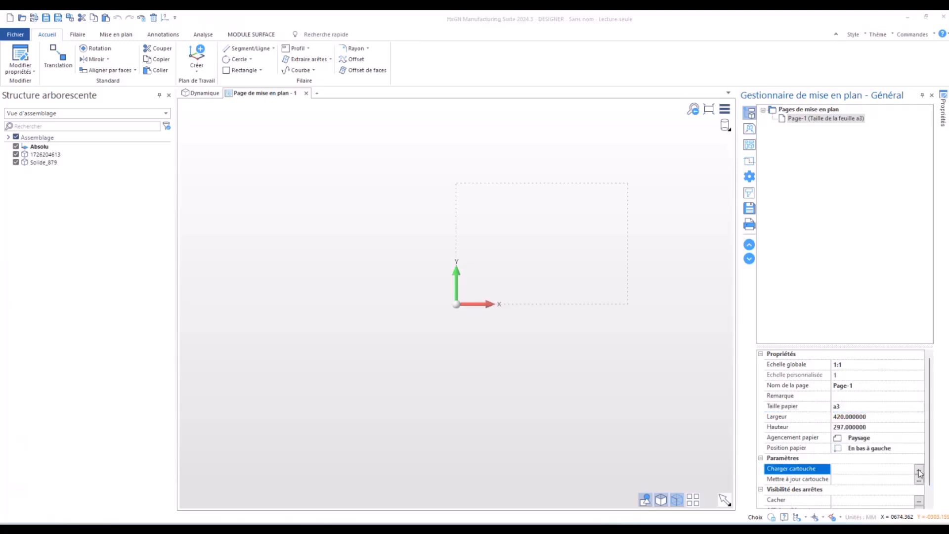
{"action": "scroll", "coordinate": [183, 268], "scroll_direction": "down", "scroll_amount": 1}
{"action": "left_click", "coordinate": [230, 267]}
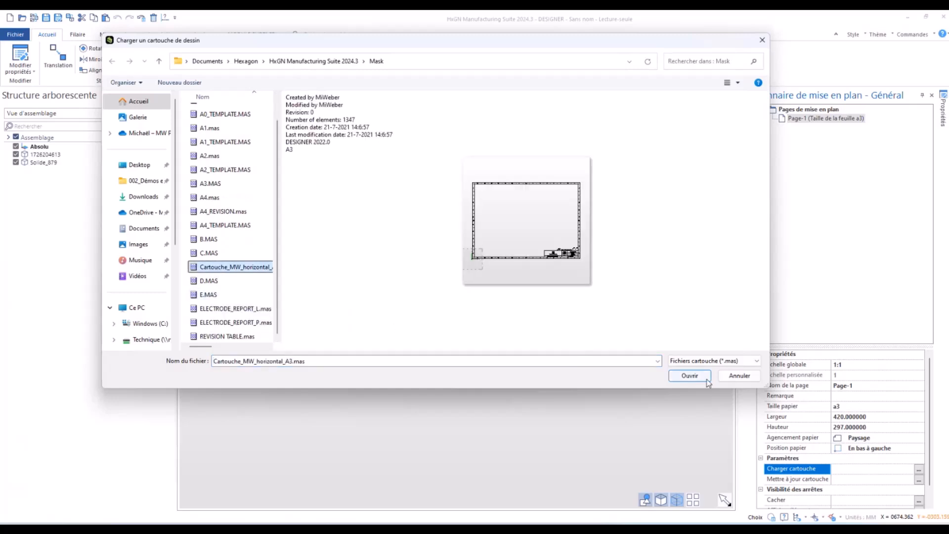
{"action": "left_click", "coordinate": [690, 376]}
{"action": "left_click", "coordinate": [458, 304]}
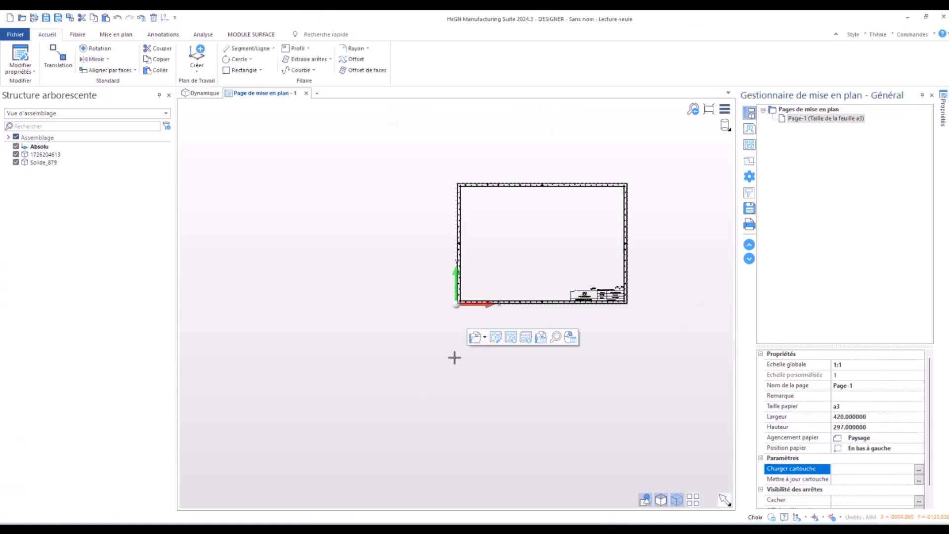
{"action": "scroll", "coordinate": [544, 211], "scroll_direction": "down", "scroll_amount": 2}
{"action": "scroll", "coordinate": [544, 211], "scroll_direction": "up", "scroll_amount": 5}
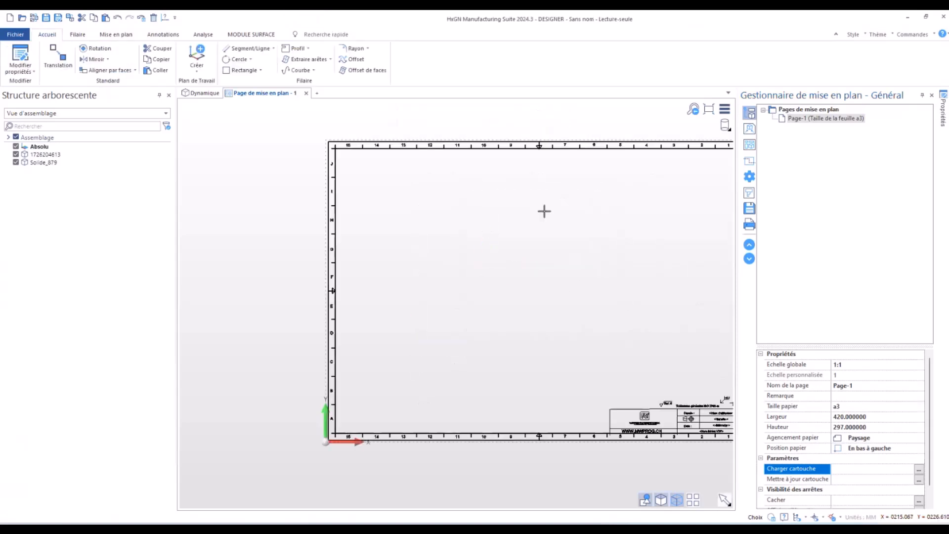
{"action": "scroll", "coordinate": [544, 211], "scroll_direction": "down", "scroll_amount": 1}
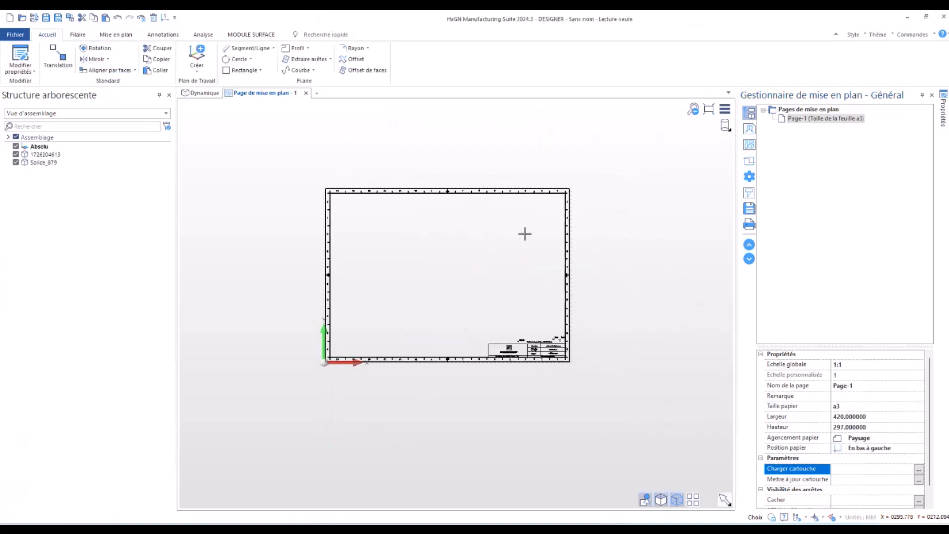
- Create a top view (Dessus) of the support part by selection and place it in the upper-left area of the sheet
{"action": "left_click", "coordinate": [751, 130]}
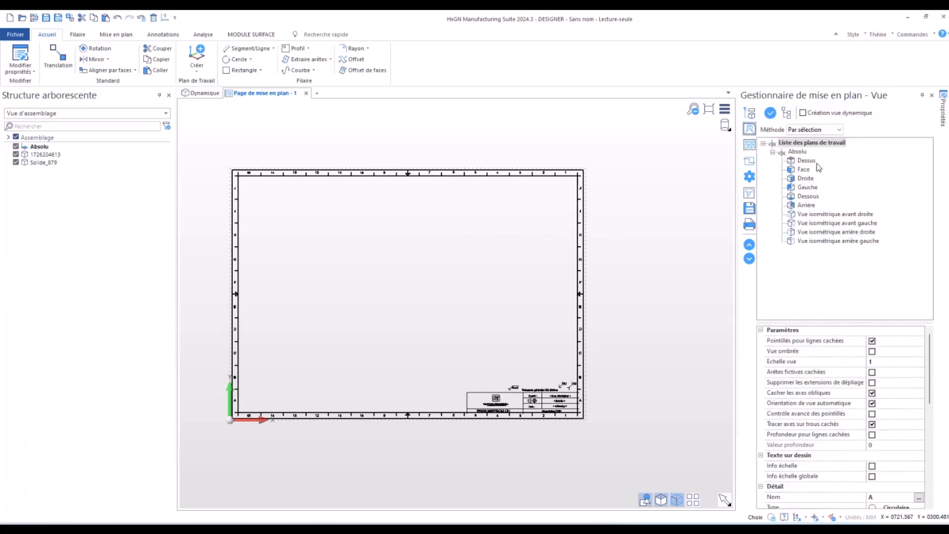
{"action": "left_click", "coordinate": [797, 161]}
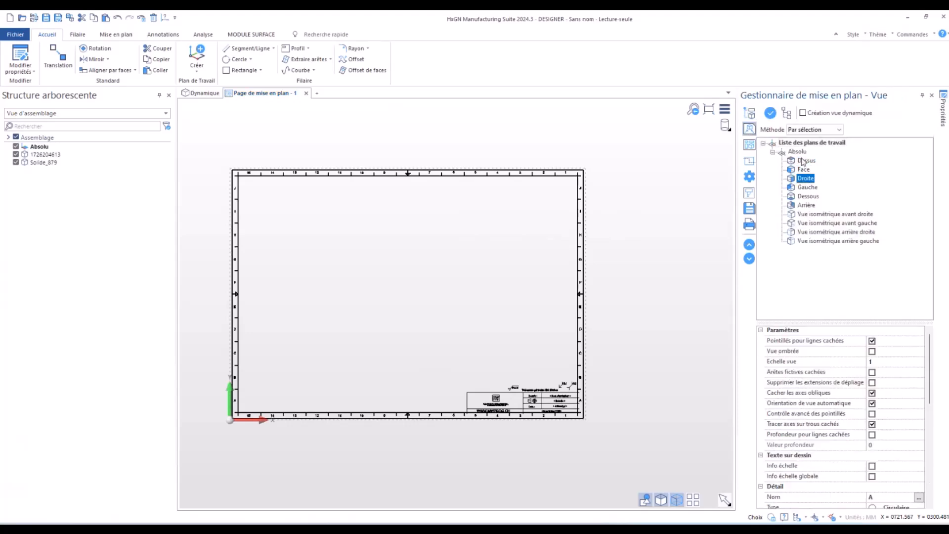
{"action": "left_click", "coordinate": [771, 113]}
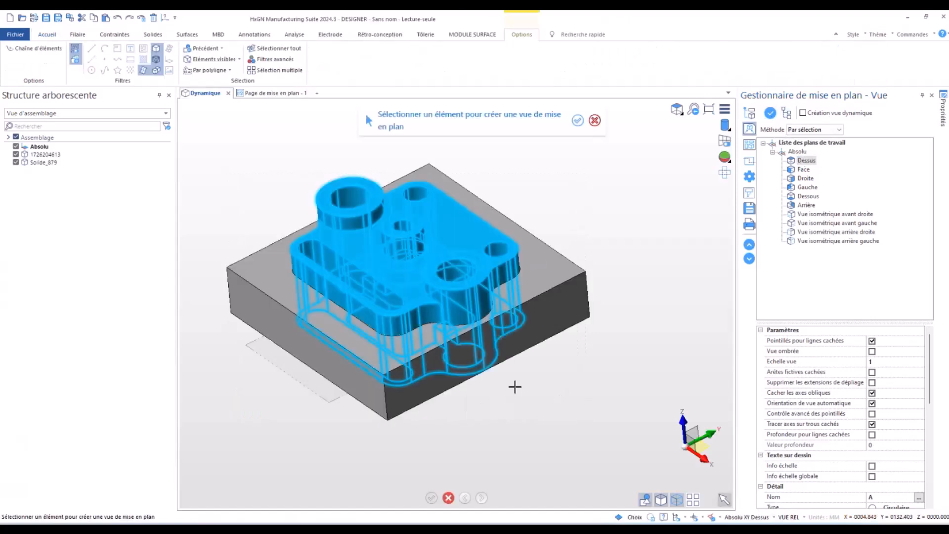
{"action": "left_click", "coordinate": [451, 253]}
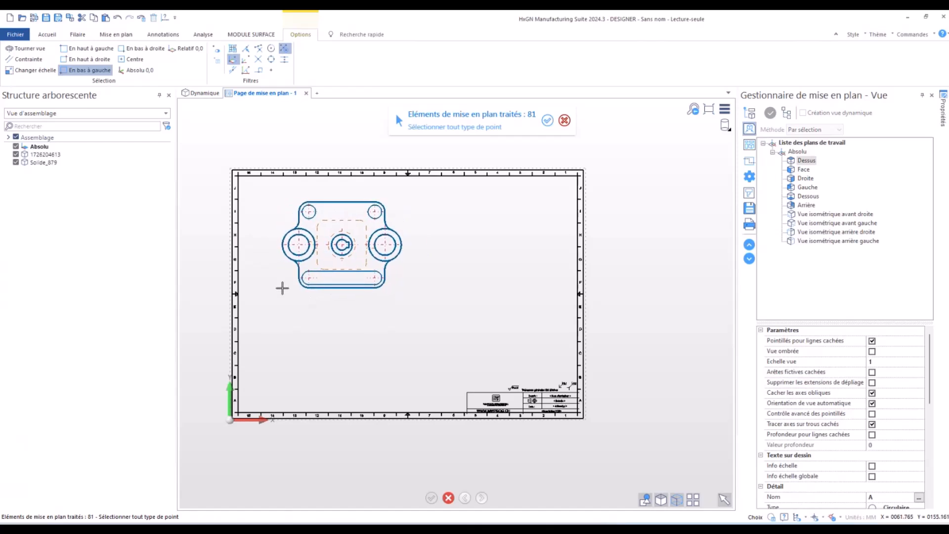
{"action": "left_click", "coordinate": [281, 287]}
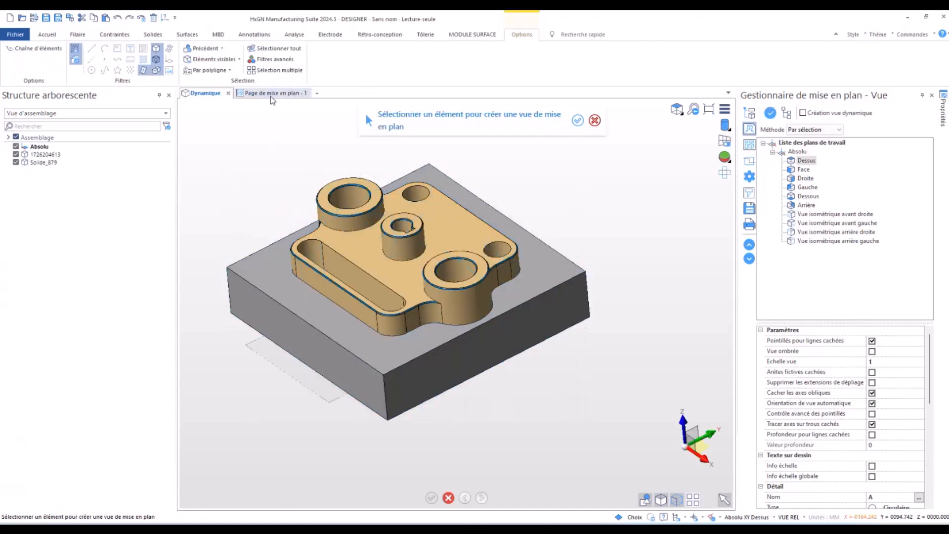
{"action": "right_click", "coordinate": [298, 182]}
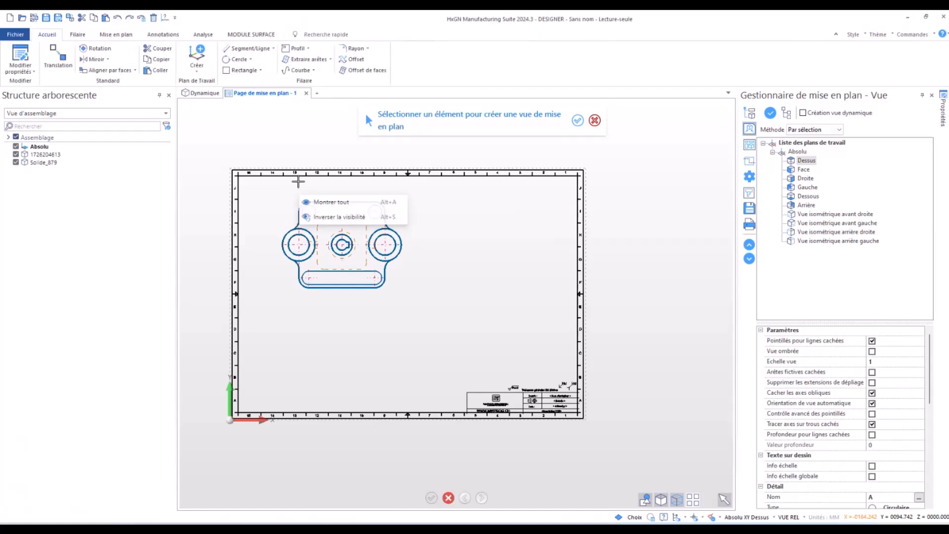
{"action": "right_click", "coordinate": [513, 272]}
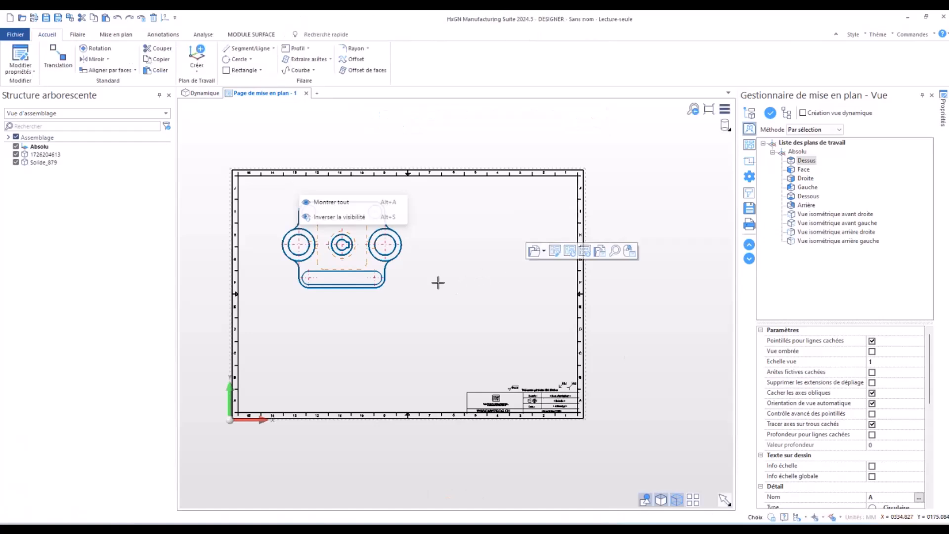
{"action": "left_click", "coordinate": [438, 283]}
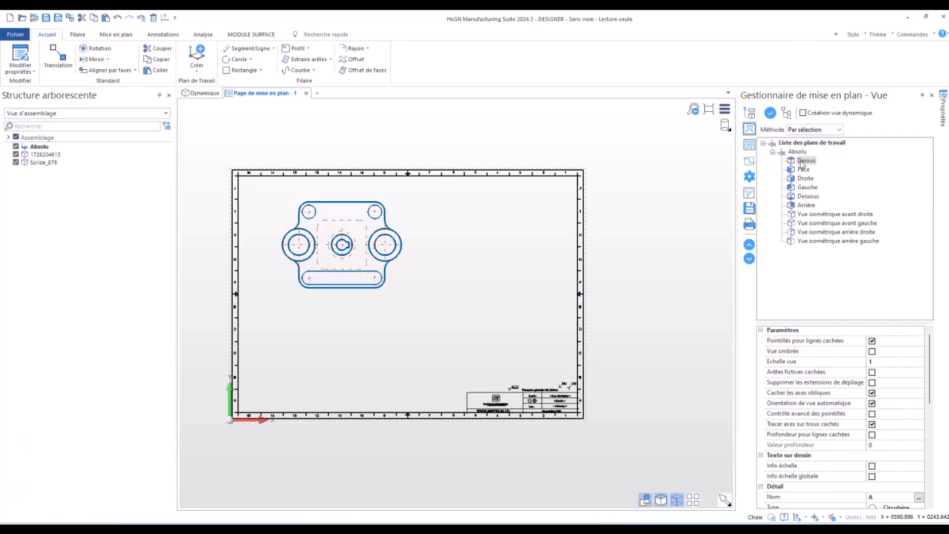
- Enable dynamic view creation and project a view of the part seen from below the top view, placing it beneath
{"action": "left_click", "coordinate": [803, 113]}
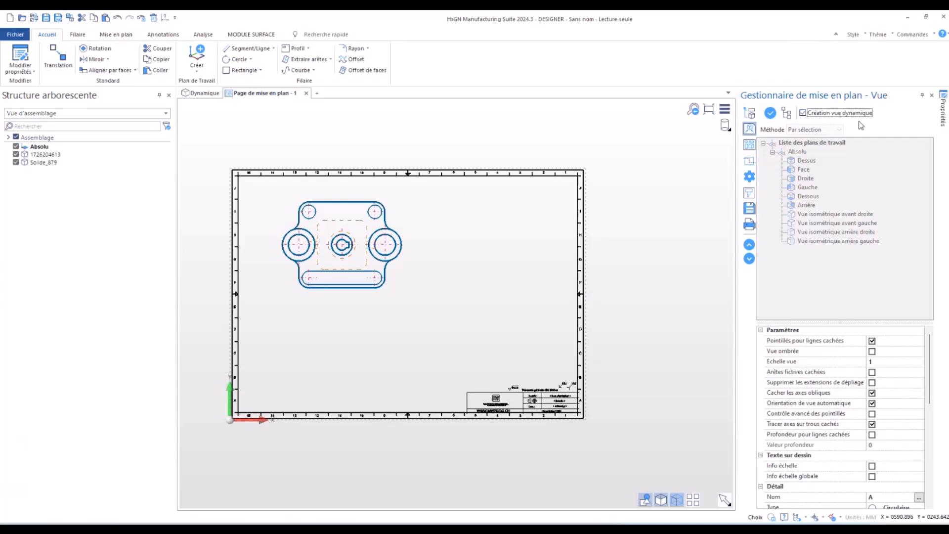
{"action": "left_click", "coordinate": [770, 114]}
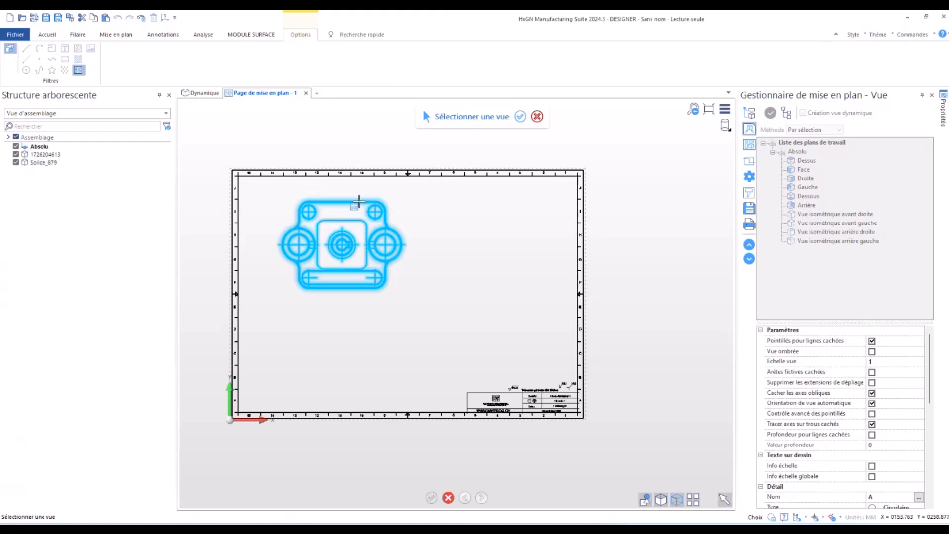
{"action": "left_click", "coordinate": [359, 201]}
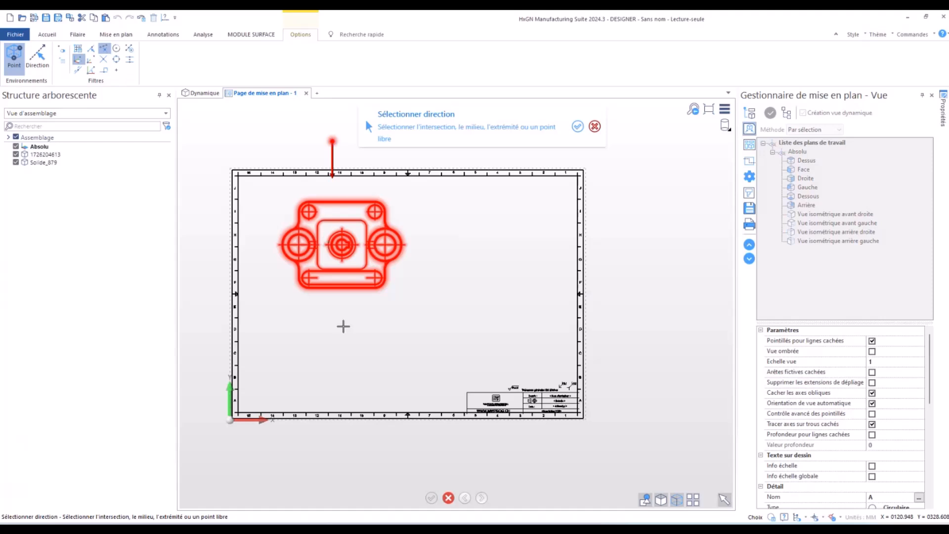
{"action": "left_click", "coordinate": [345, 333]}
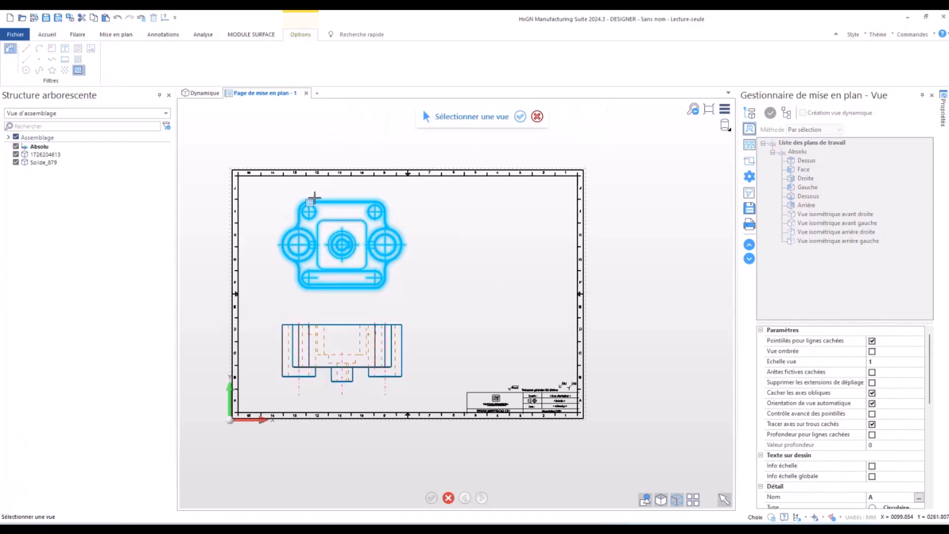
- Project a side view from the left side of the top view and place it to the right of that view
{"action": "left_click", "coordinate": [314, 198]}
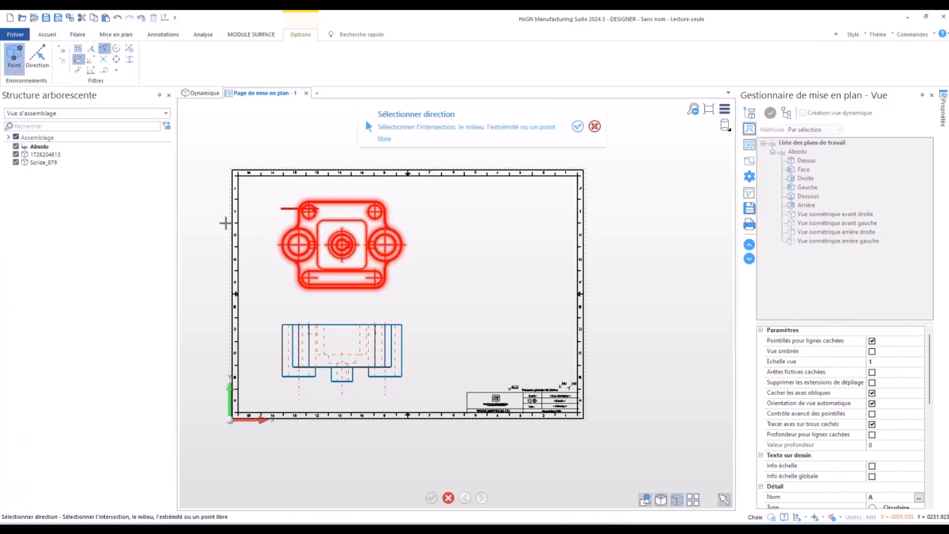
{"action": "left_click", "coordinate": [221, 239]}
{"action": "left_click", "coordinate": [496, 247]}
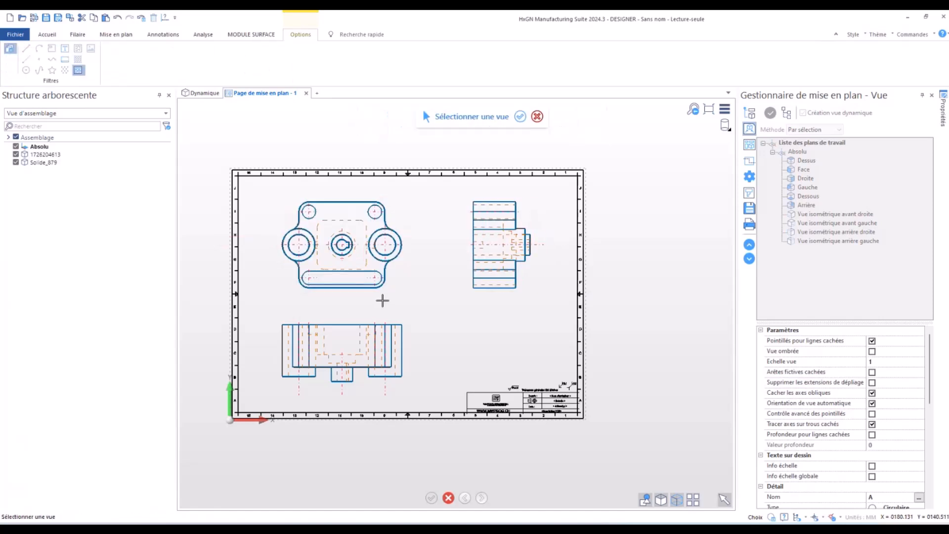
{"action": "key", "text": "Escape"}
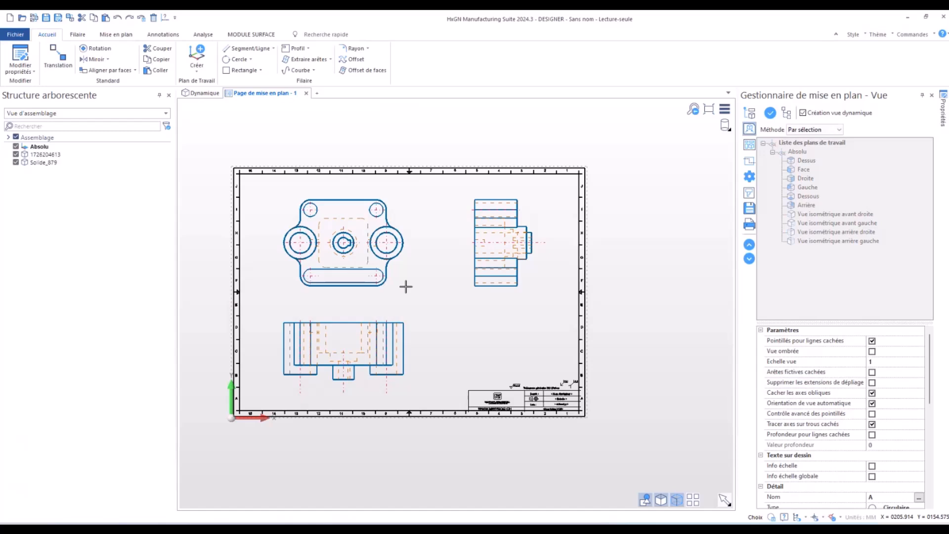
- Undo the creation of the three drawing views on the sheet
{"action": "key", "text": "ctrl+z"}
{"action": "key", "text": "ctrl+z"}
{"action": "key", "text": "ctrl+z"}
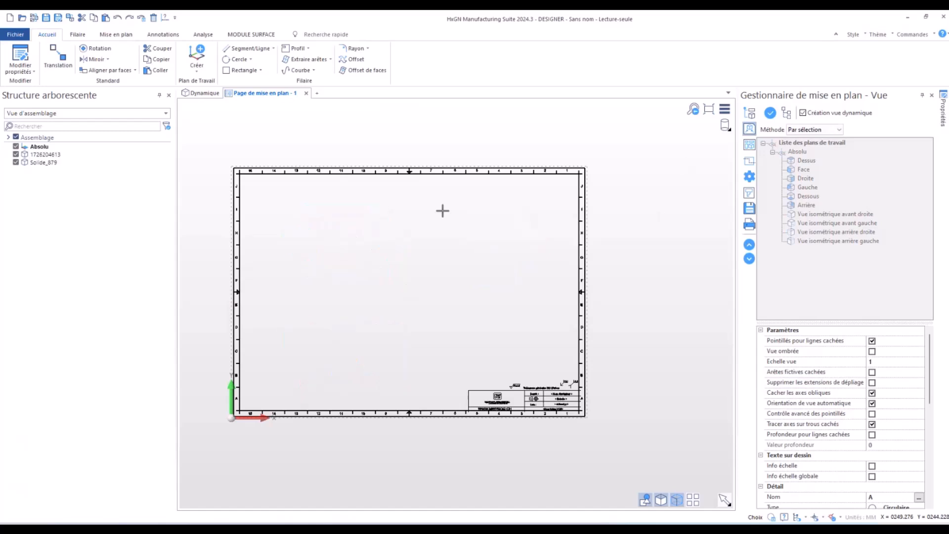
- Set up multiple-view creation by selection, with a spacing of 15 between views along both the X and Y axes
{"action": "left_click", "coordinate": [749, 145]}
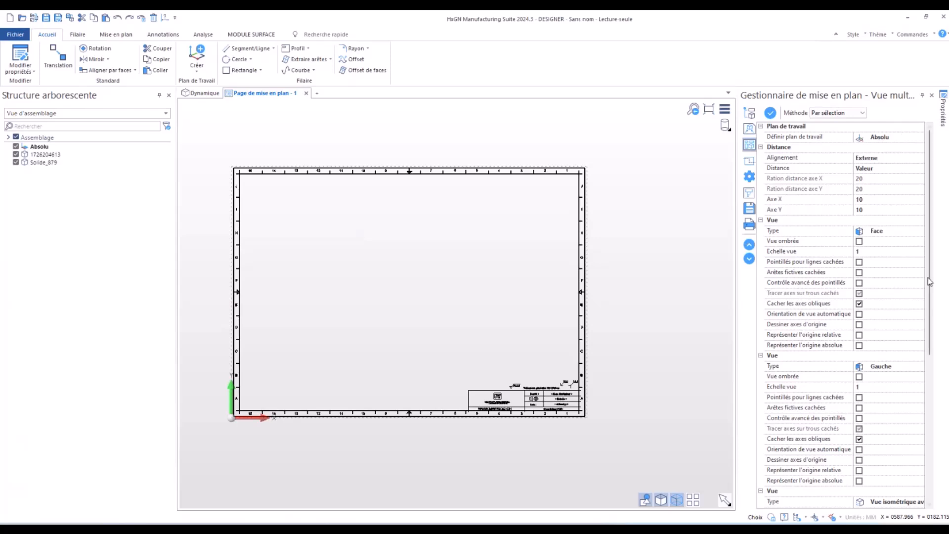
{"action": "left_click", "coordinate": [876, 201]}
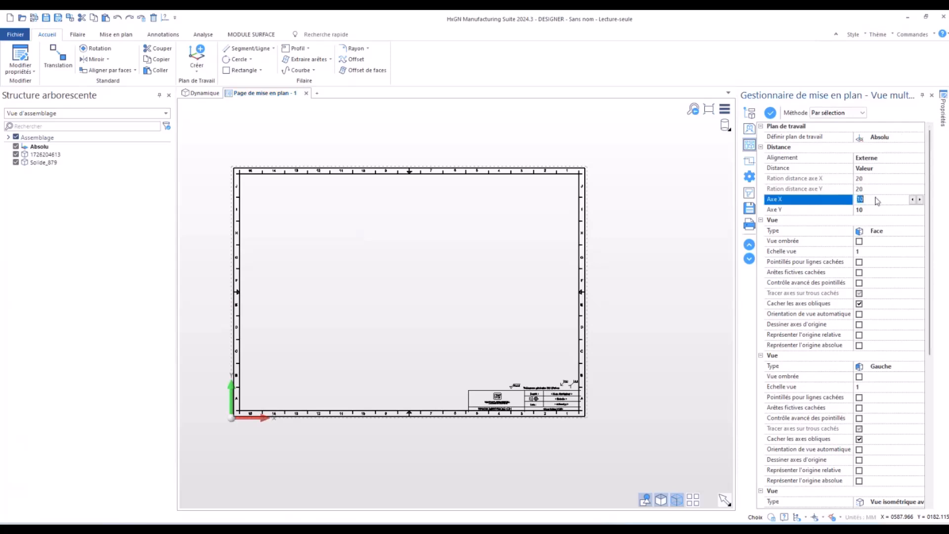
{"action": "type", "text": "15"}
{"action": "key", "text": "Return"}
{"action": "left_click", "coordinate": [876, 213]}
{"action": "type", "text": "15"}
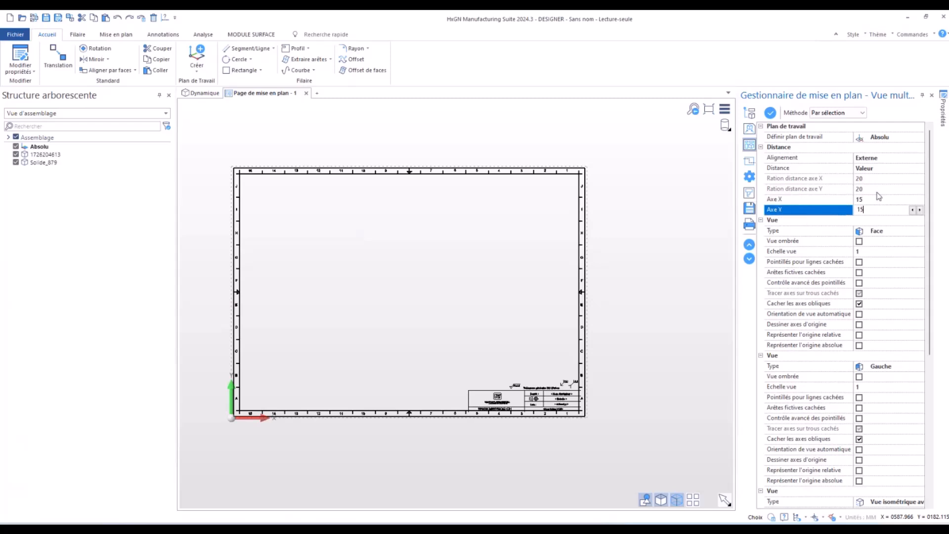
- Generate the multiple views of the support part, including the isometric view, and place them on the sheet above the title block
{"action": "left_click", "coordinate": [770, 113]}
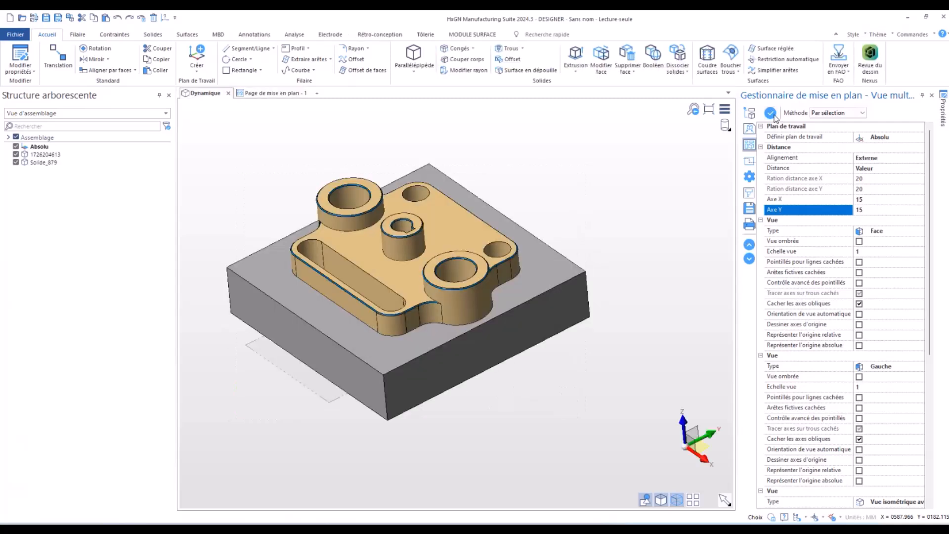
{"action": "left_click", "coordinate": [377, 240]}
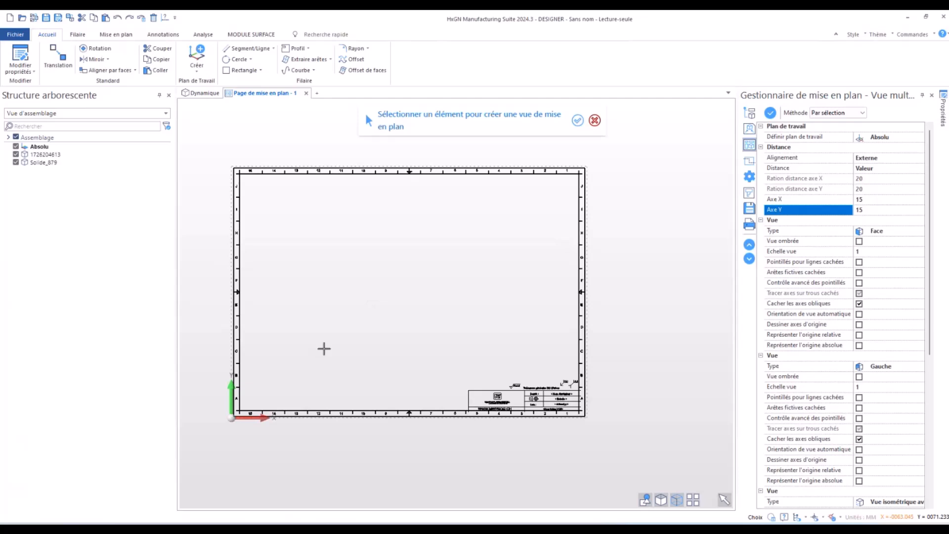
{"action": "left_click", "coordinate": [324, 348]}
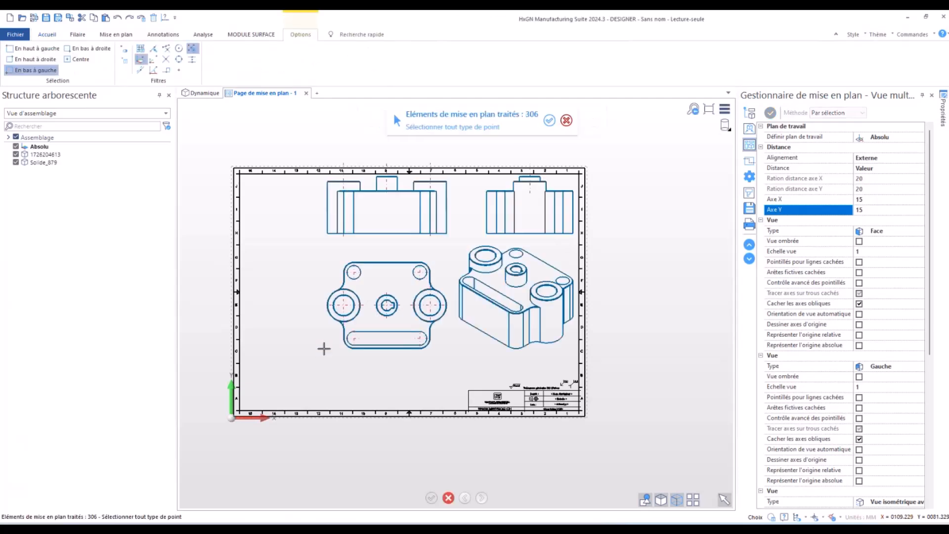
{"action": "left_click", "coordinate": [277, 366]}
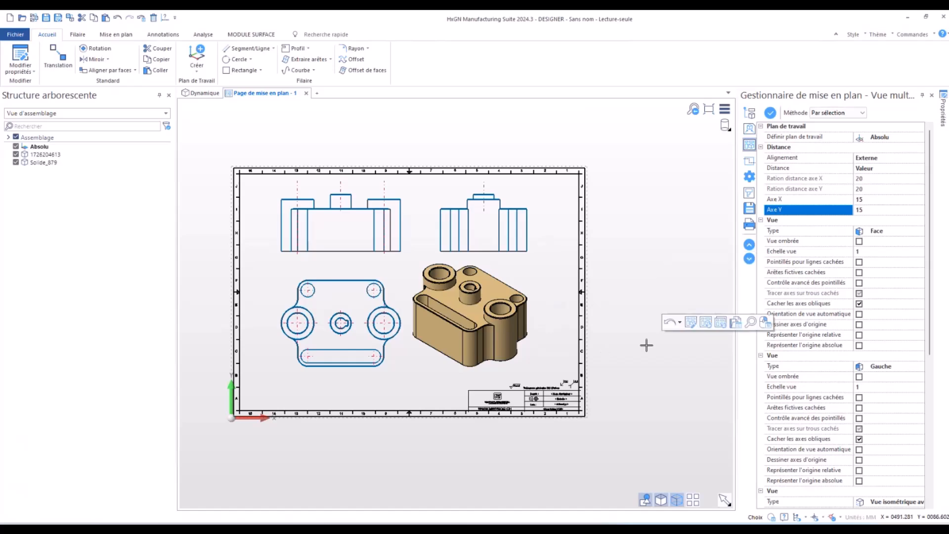
- Add a linear dimension along the straight bottom edge of the support's top view and place it below the view
{"action": "scroll", "coordinate": [617, 341], "scroll_direction": "down", "scroll_amount": 1}
{"action": "scroll", "coordinate": [299, 210], "scroll_direction": "up", "scroll_amount": 2}
{"action": "scroll", "coordinate": [304, 211], "scroll_direction": "down", "scroll_amount": 1}
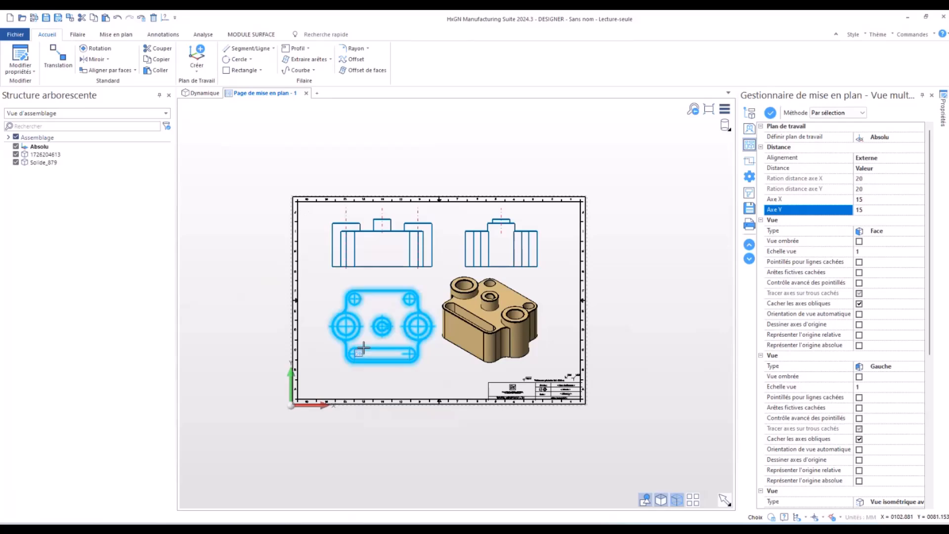
{"action": "scroll", "coordinate": [335, 326], "scroll_direction": "up", "scroll_amount": 5}
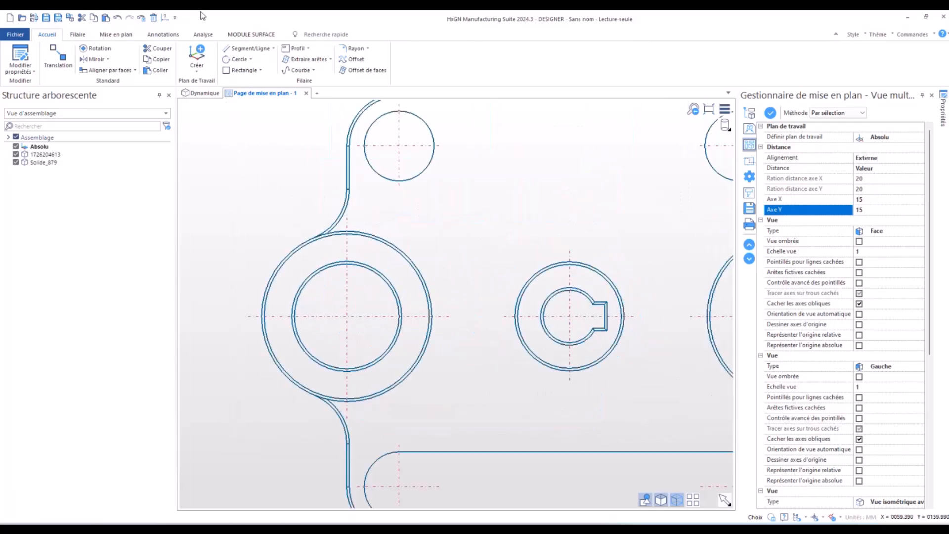
{"action": "left_click", "coordinate": [172, 35]}
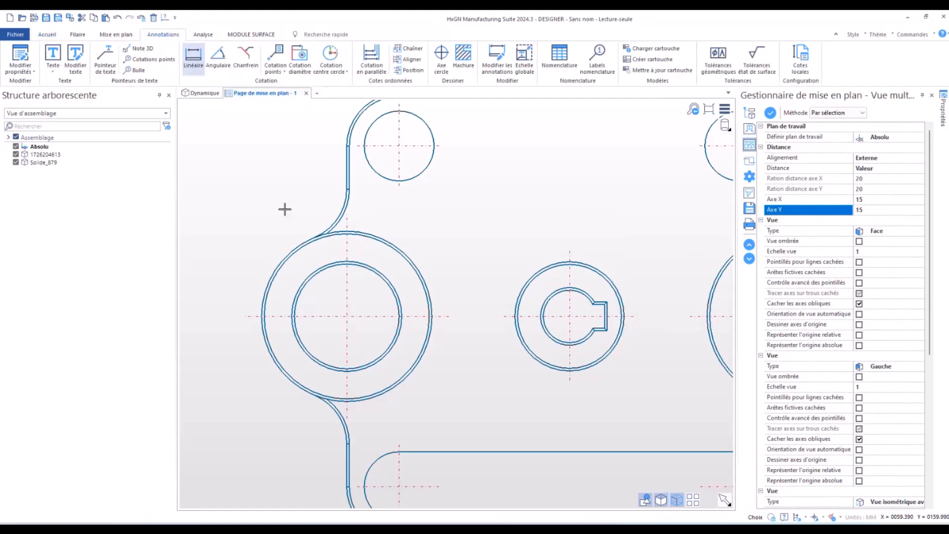
{"action": "left_click", "coordinate": [200, 53]}
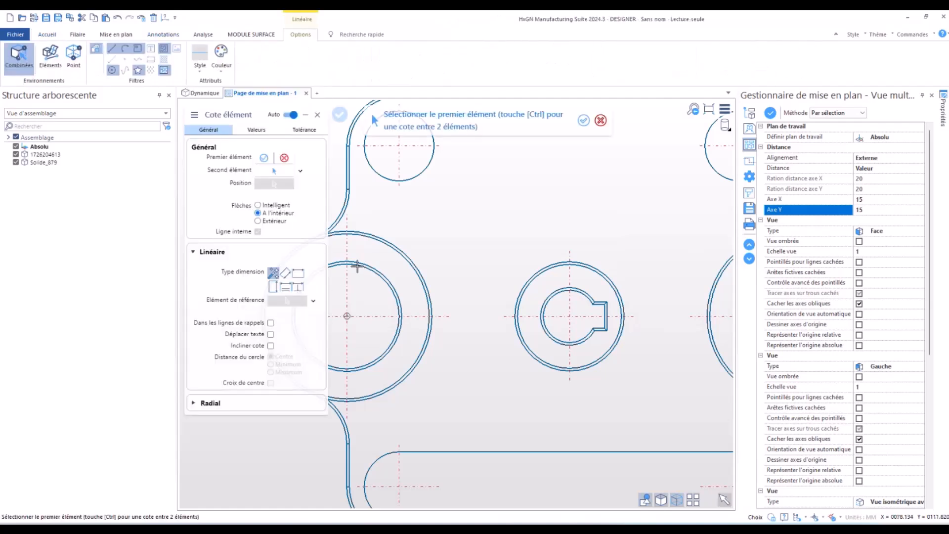
{"action": "scroll", "coordinate": [424, 347], "scroll_direction": "down", "scroll_amount": 2}
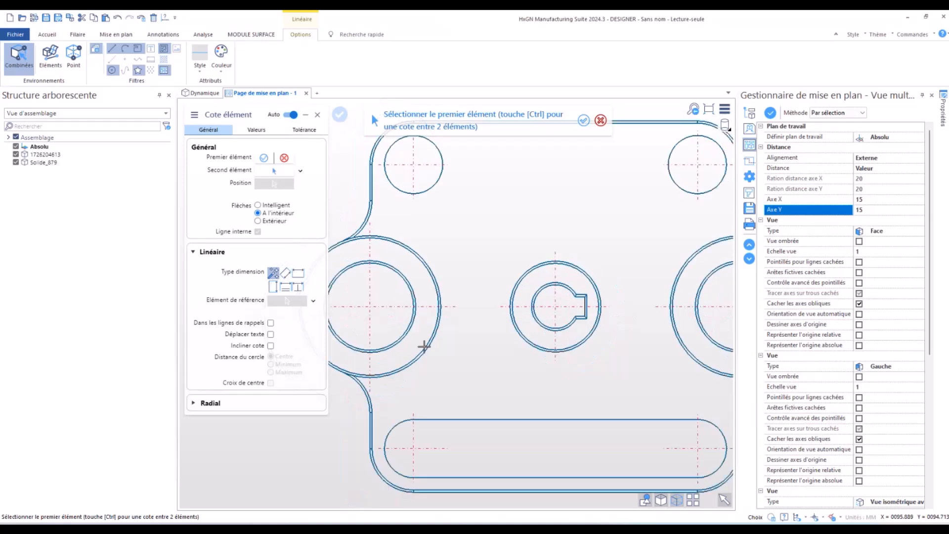
{"action": "scroll", "coordinate": [412, 387], "scroll_direction": "down", "scroll_amount": 2}
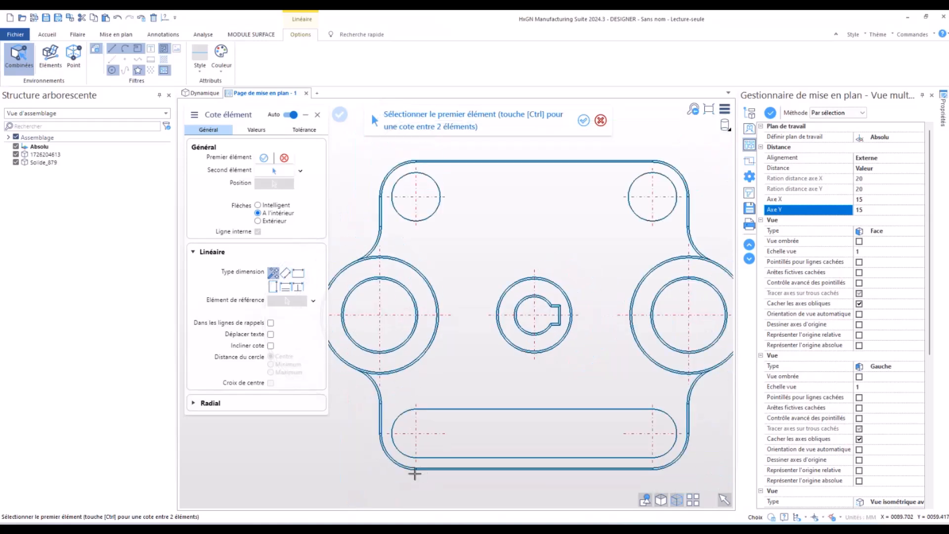
{"action": "left_click", "coordinate": [416, 469]}
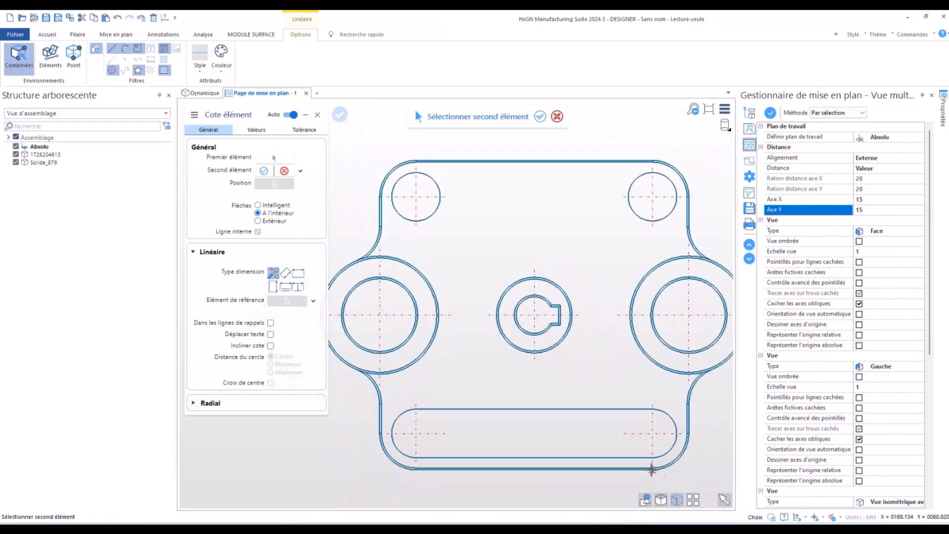
{"action": "right_click", "coordinate": [535, 261]}
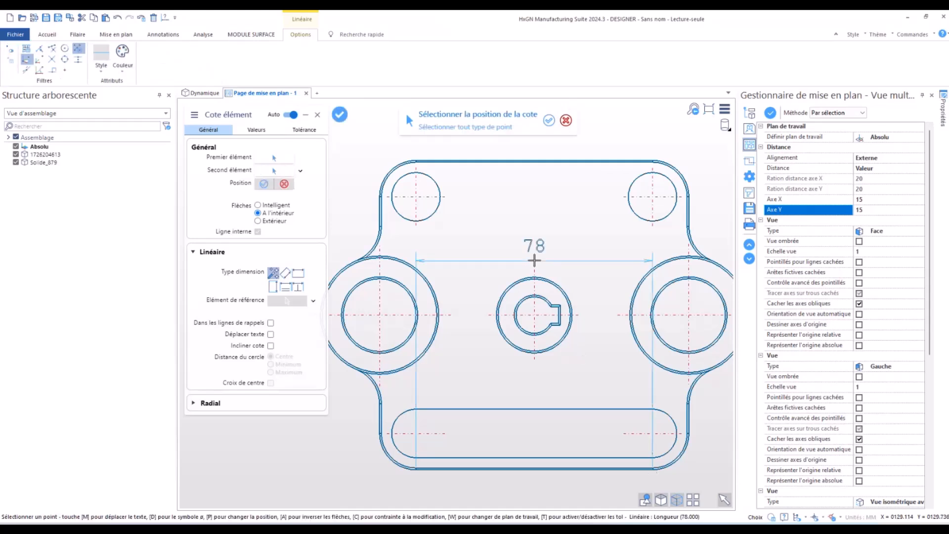
{"action": "scroll", "coordinate": [535, 262], "scroll_direction": "down", "scroll_amount": 1}
{"action": "left_click", "coordinate": [542, 477]}
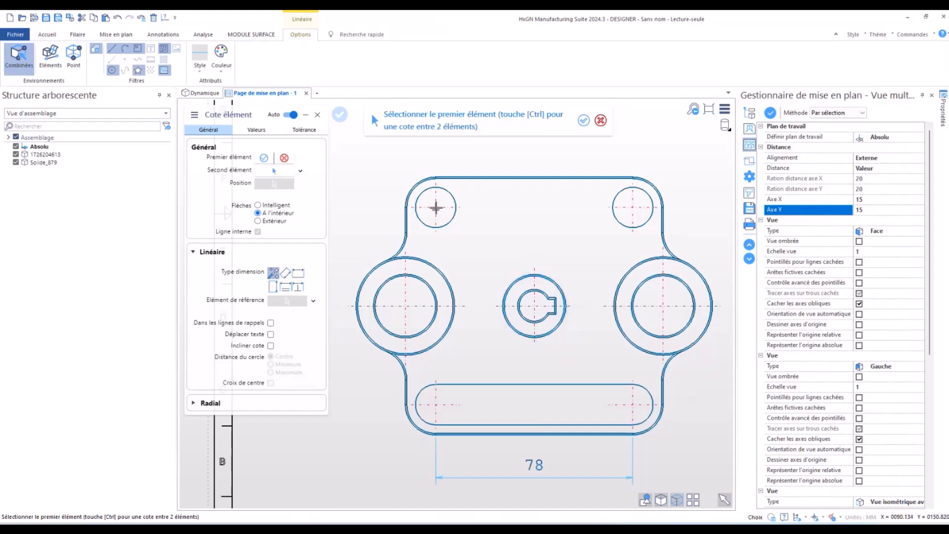
- Add a vertical linear dimension between the upper-left hole and left boss centres, placing it left of the top view
{"action": "left_click", "coordinate": [404, 305]}
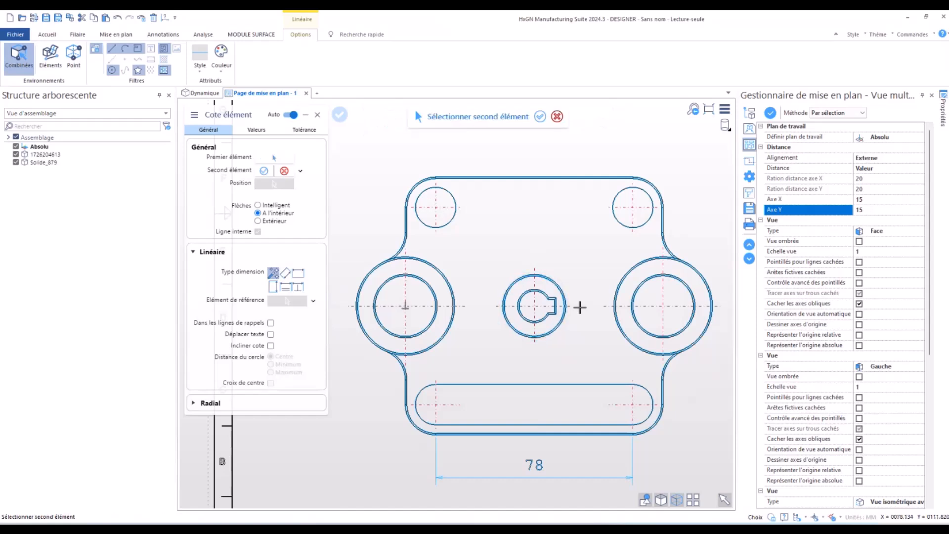
{"action": "left_click", "coordinate": [634, 304]}
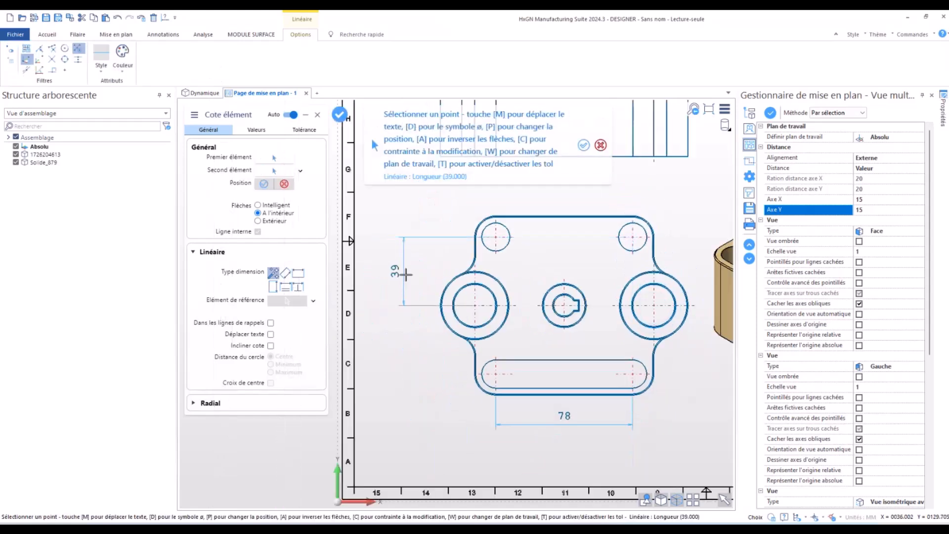
{"action": "left_click", "coordinate": [406, 270]}
{"action": "key", "text": "Escape"}
{"action": "scroll", "coordinate": [207, 375], "scroll_direction": "down", "scroll_amount": 4}
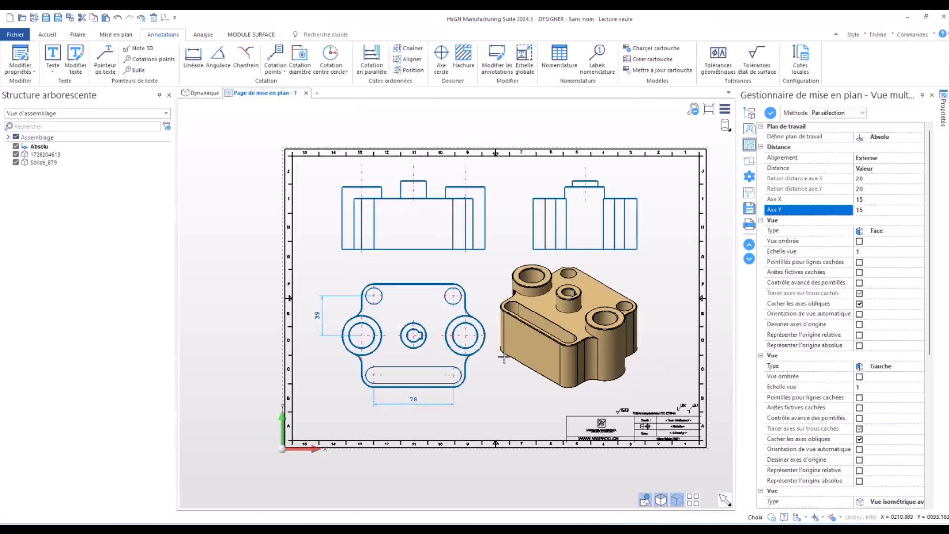
{"action": "scroll", "coordinate": [418, 373], "scroll_direction": "up", "scroll_amount": 2}
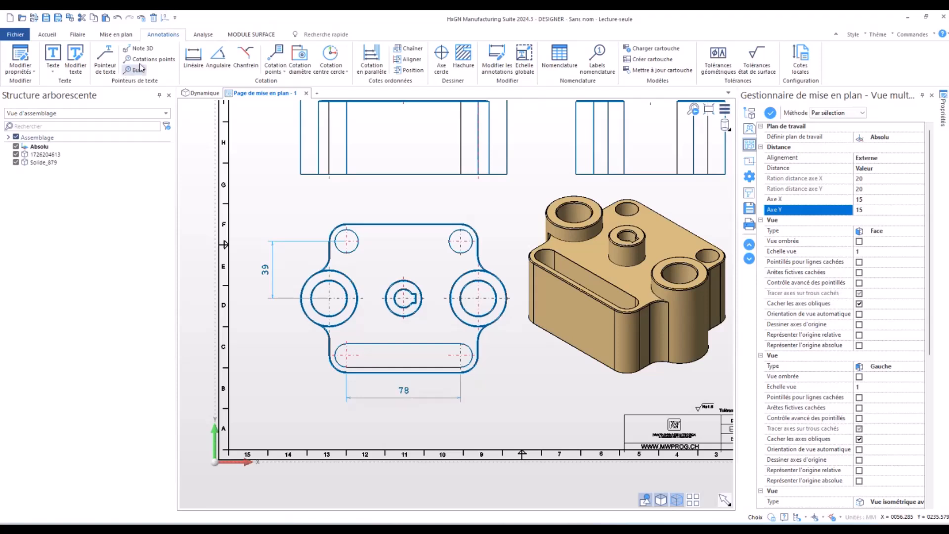
- Return to the 3D model with Solide_879 hidden and try lengthening the support's lower front edge to 82 on both sides
{"action": "left_click", "coordinate": [211, 94]}
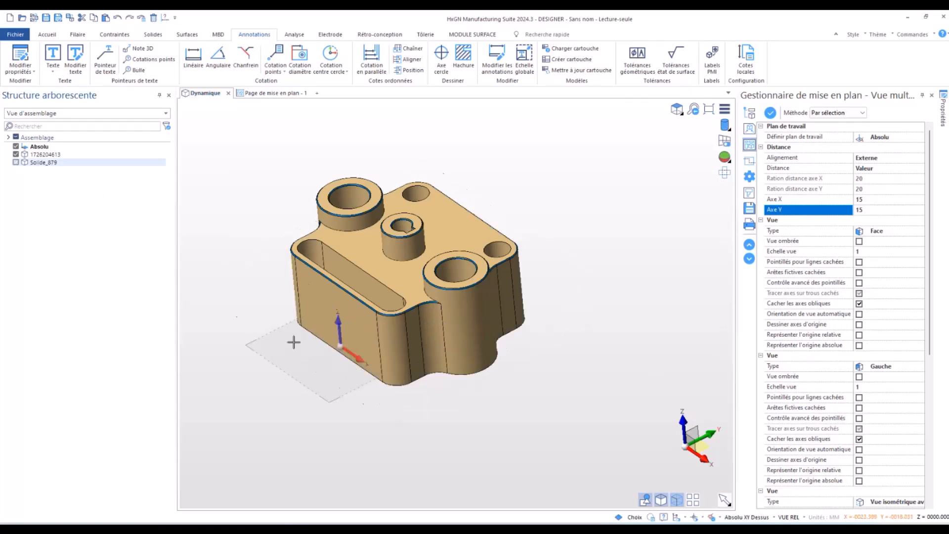
{"action": "left_click", "coordinate": [322, 341]}
{"action": "right_click", "coordinate": [322, 341]}
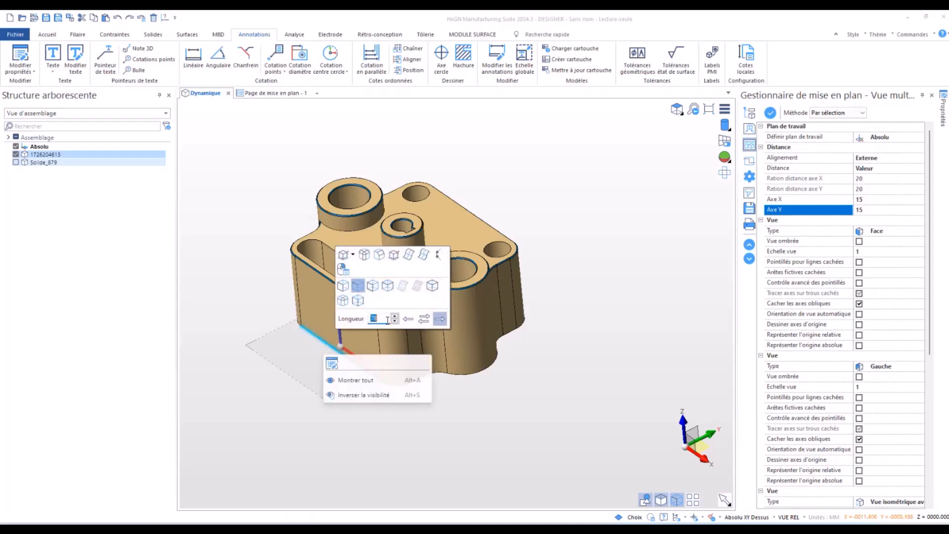
{"action": "type", "text": "82"}
{"action": "left_click", "coordinate": [424, 318]}
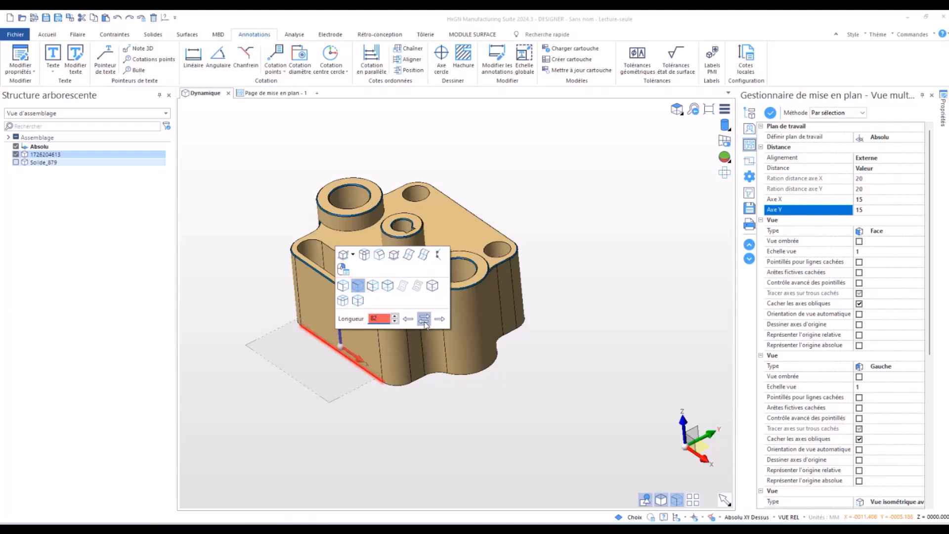
{"action": "left_click", "coordinate": [394, 322]}
{"action": "left_click", "coordinate": [393, 322]}
{"action": "left_click", "coordinate": [394, 322]}
- Inspect the support in 3D, then return to the drawing page to check its views and dimensions
{"action": "scroll", "coordinate": [294, 380], "scroll_direction": "up", "scroll_amount": 2}
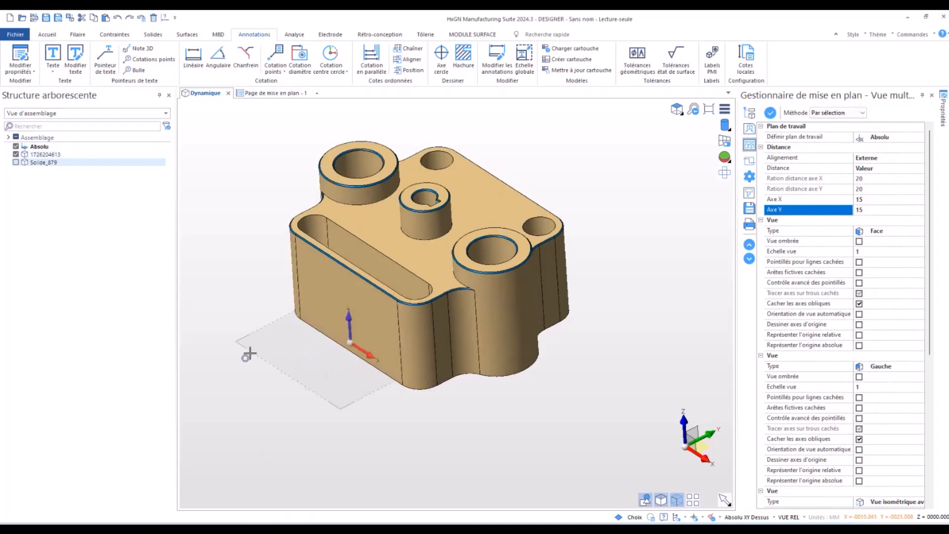
{"action": "middle_click_drag", "start_coordinate": [484, 340], "coordinate": [410, 366]}
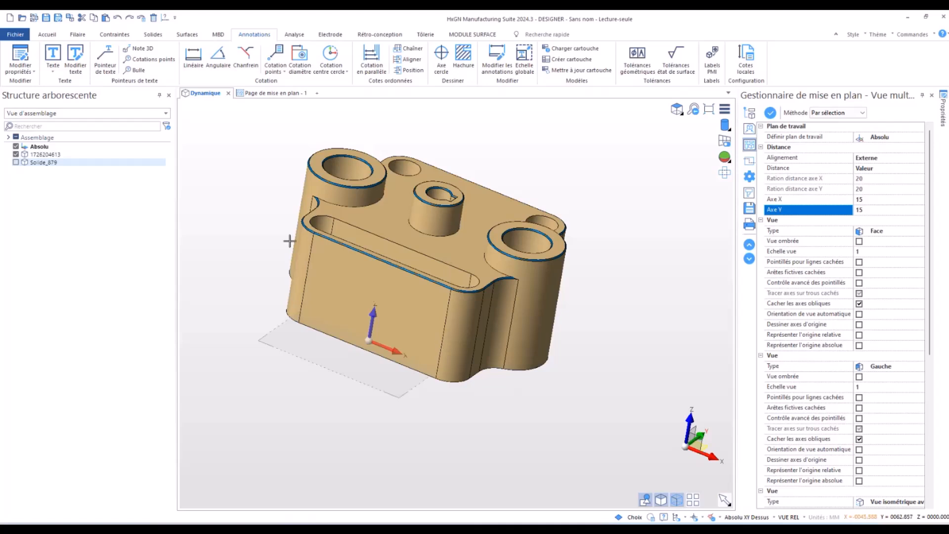
{"action": "left_click", "coordinate": [443, 341]}
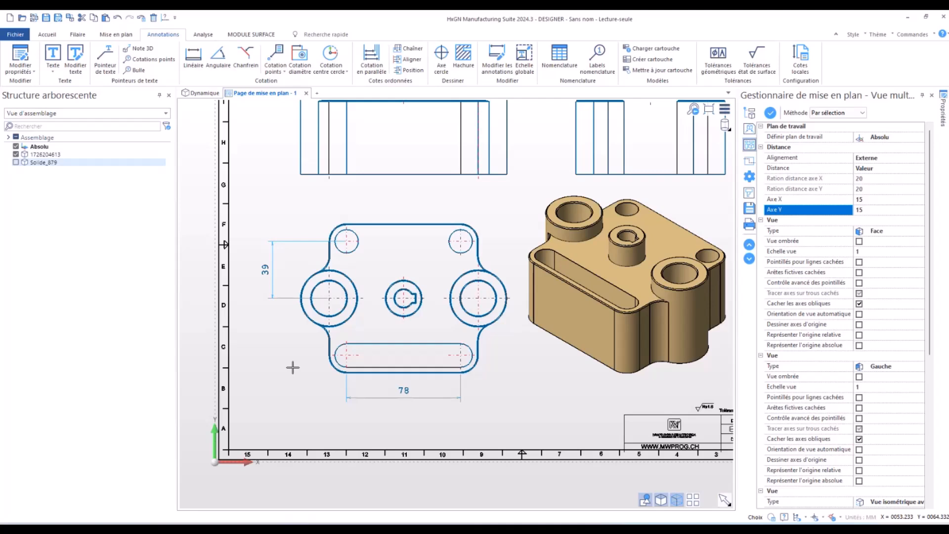
{"action": "scroll", "coordinate": [293, 368], "scroll_direction": "down", "scroll_amount": 1}
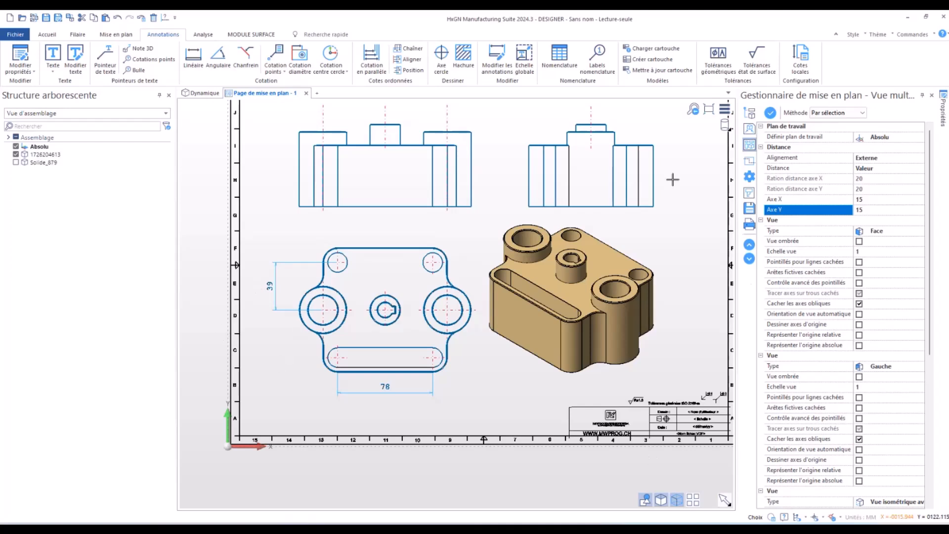
{"action": "scroll", "coordinate": [633, 163], "scroll_direction": "down", "scroll_amount": 1}
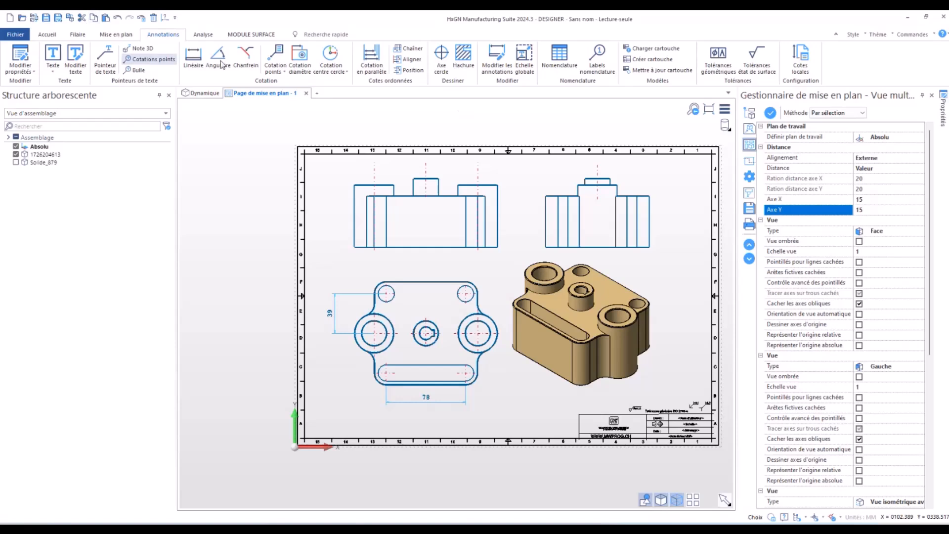
- Close DESIGNER without saving the changes and switch to ALPHACAM
{"action": "left_click", "coordinate": [944, 17]}
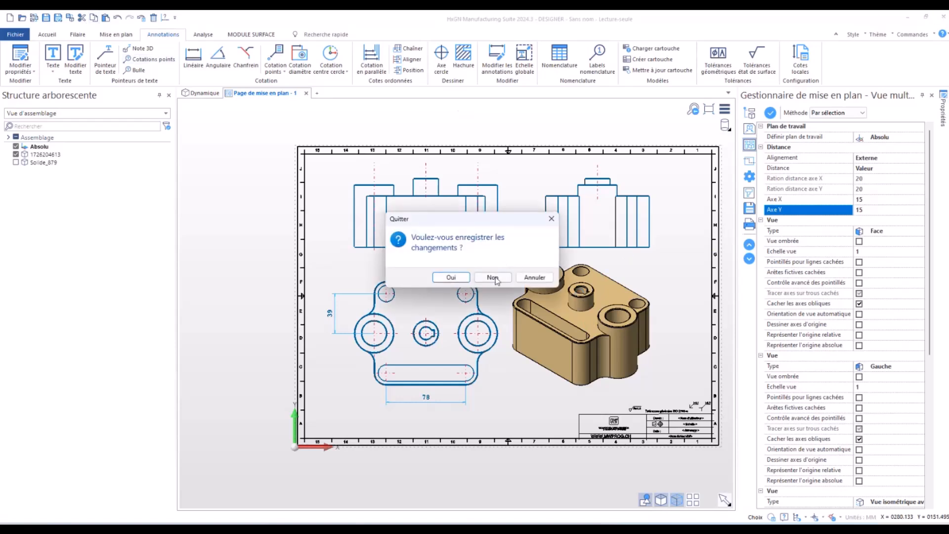
{"action": "left_click", "coordinate": [494, 278]}
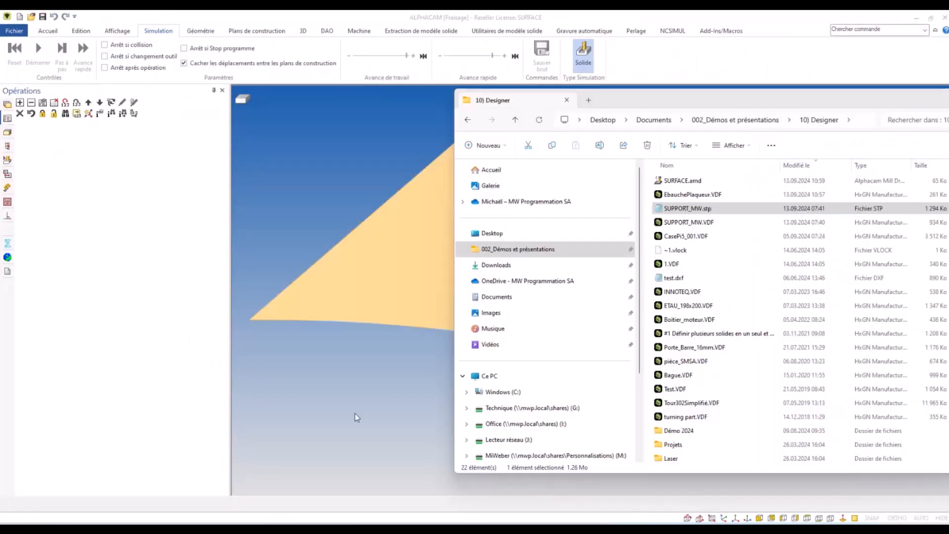
{"action": "left_click", "coordinate": [357, 417]}
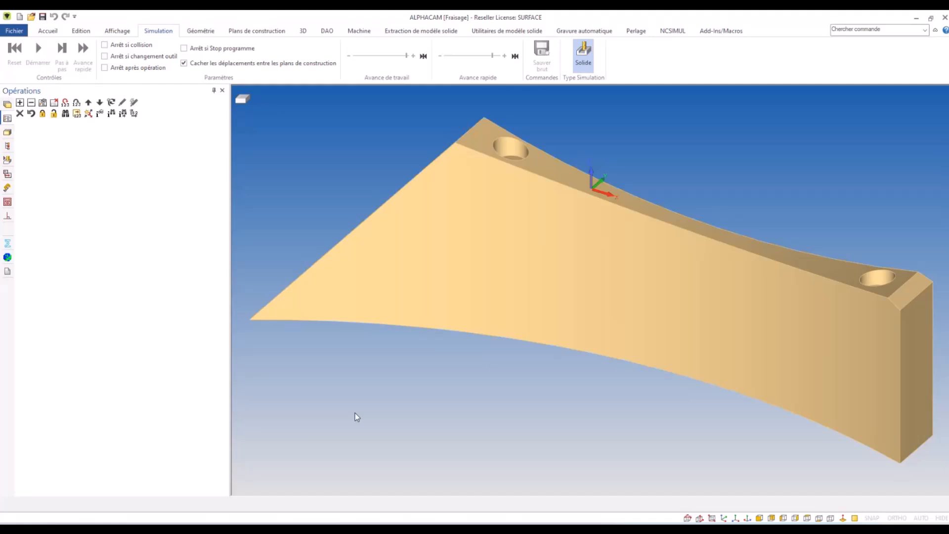
- Export the curved solid to Designer, limiting the exported elements to the selected ones
{"action": "middle_click_drag", "start_coordinate": [530, 258], "coordinate": [429, 370]}
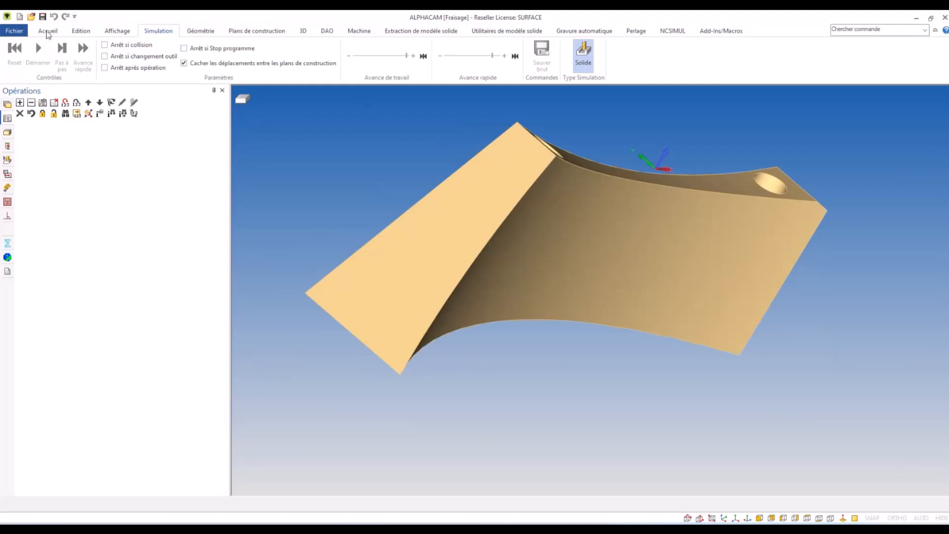
{"action": "left_click", "coordinate": [47, 32]}
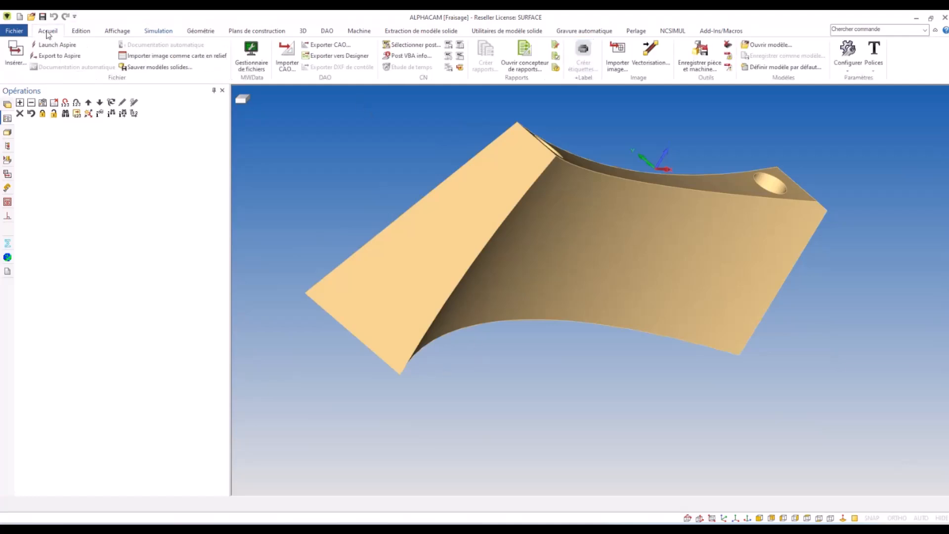
{"action": "left_click", "coordinate": [325, 58]}
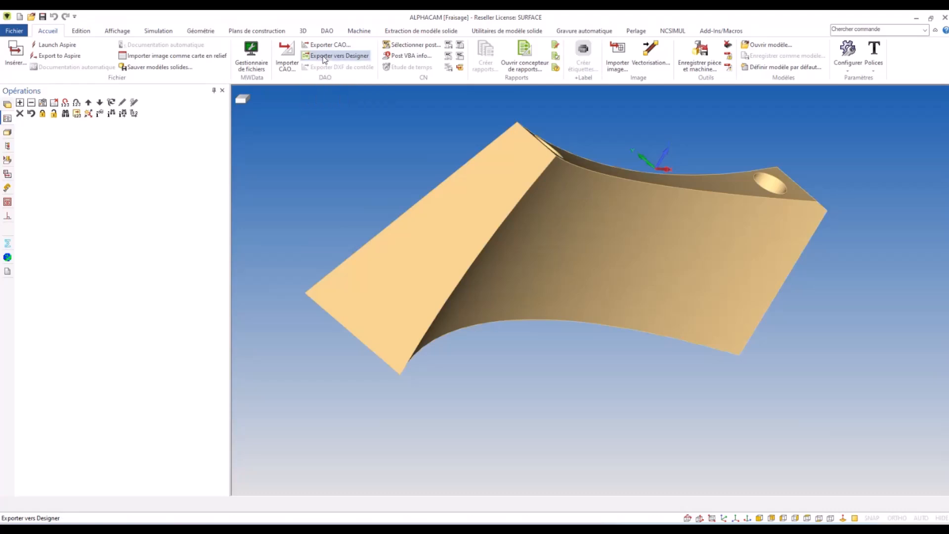
{"action": "left_click", "coordinate": [436, 271]}
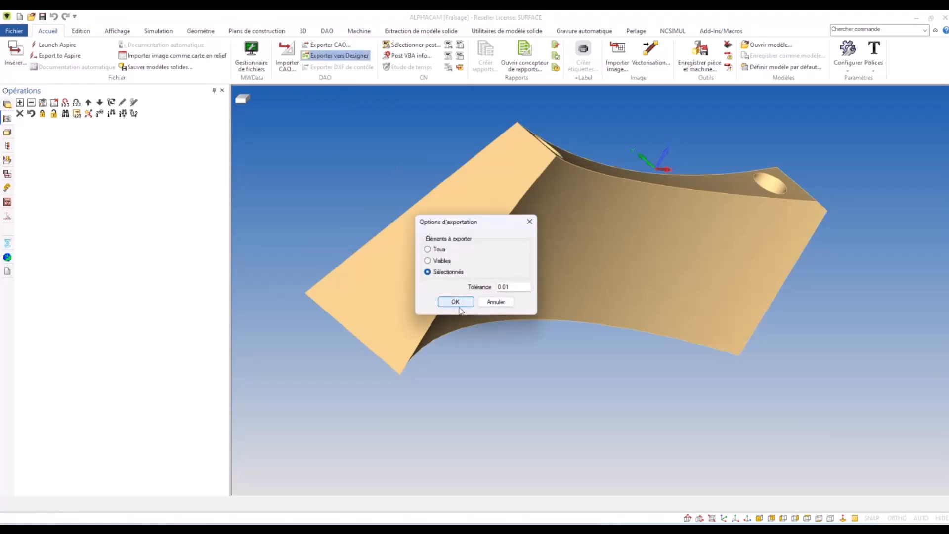
{"action": "left_click", "coordinate": [455, 301]}
{"action": "key", "text": "Escape"}
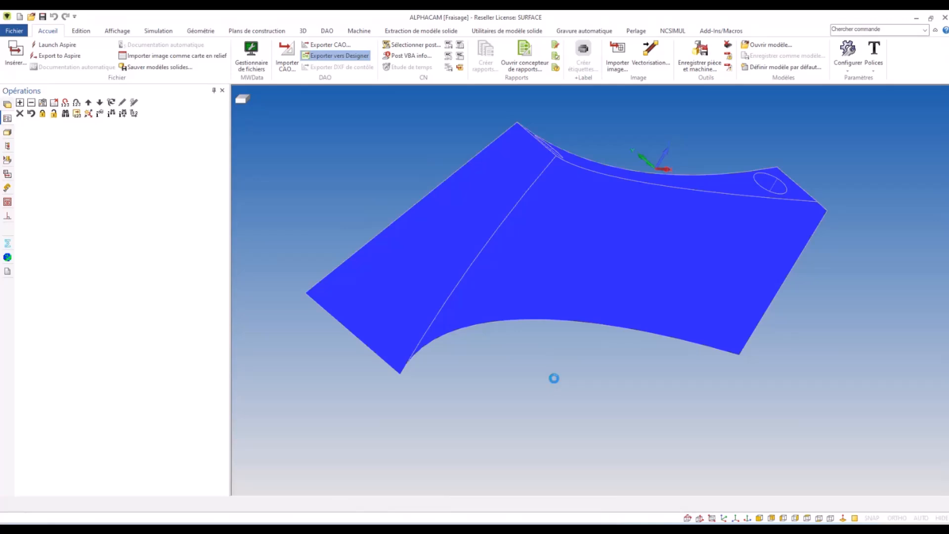
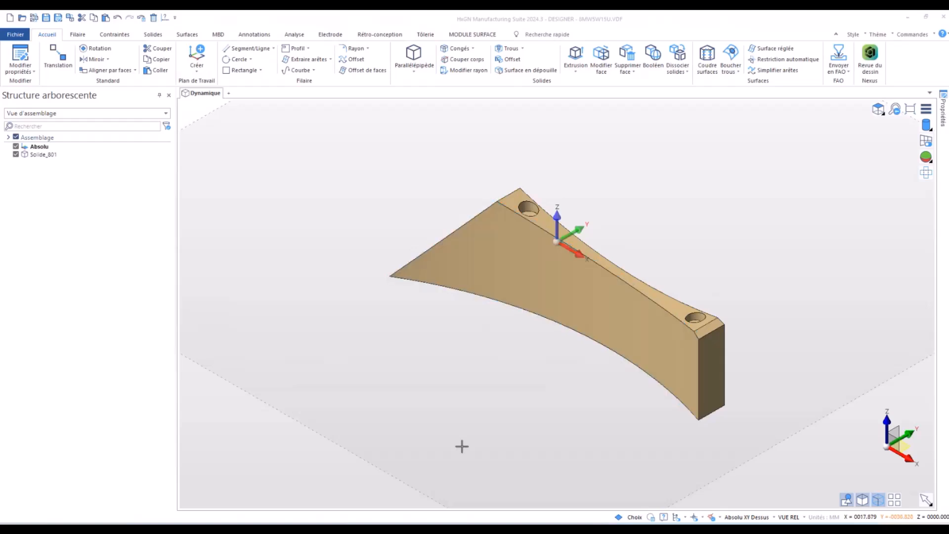
- Delete the sloped end face of the curved solid with the Supprimer operation, without healing the opening
{"action": "middle_click_drag", "start_coordinate": [475, 375], "coordinate": [574, 384]}
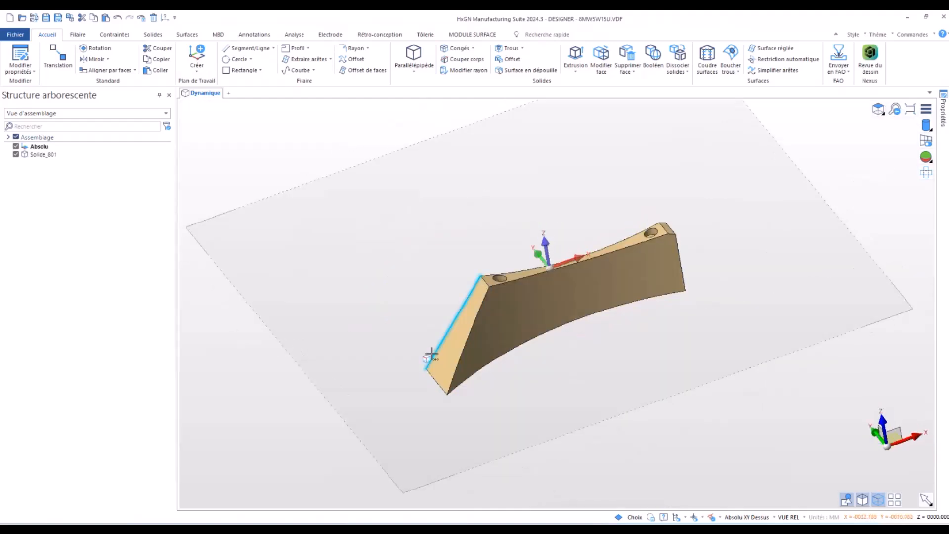
{"action": "left_click", "coordinate": [627, 55]}
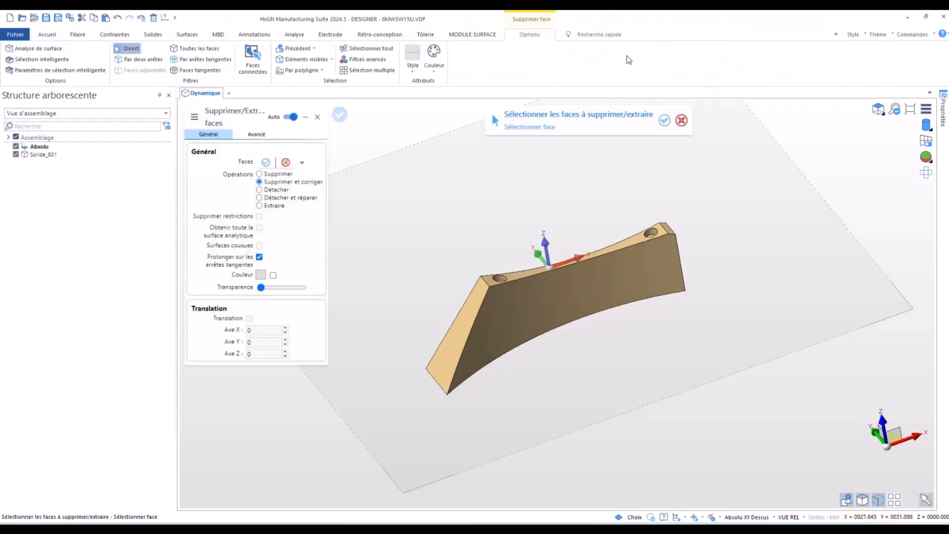
{"action": "left_click", "coordinate": [276, 176]}
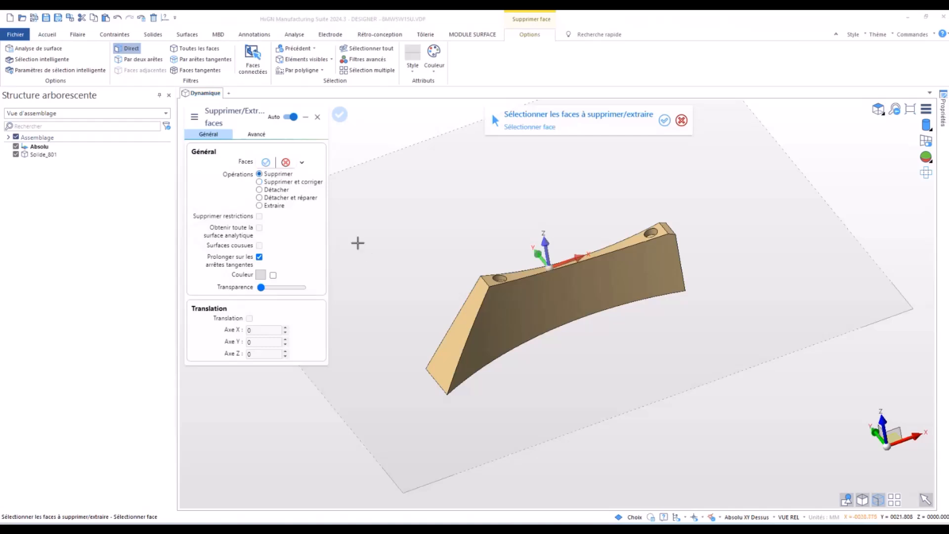
{"action": "left_click", "coordinate": [440, 349]}
{"action": "right_click", "coordinate": [383, 332]}
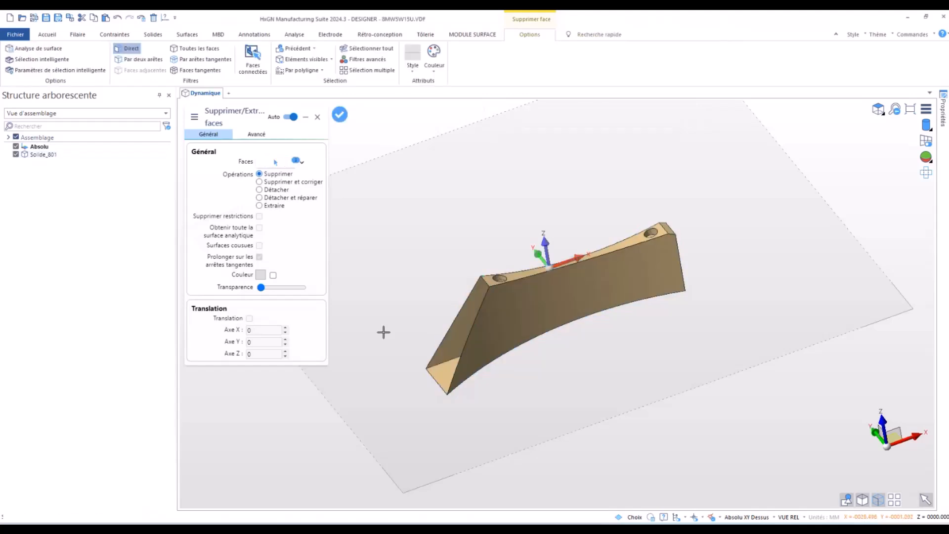
{"action": "key", "text": "Escape"}
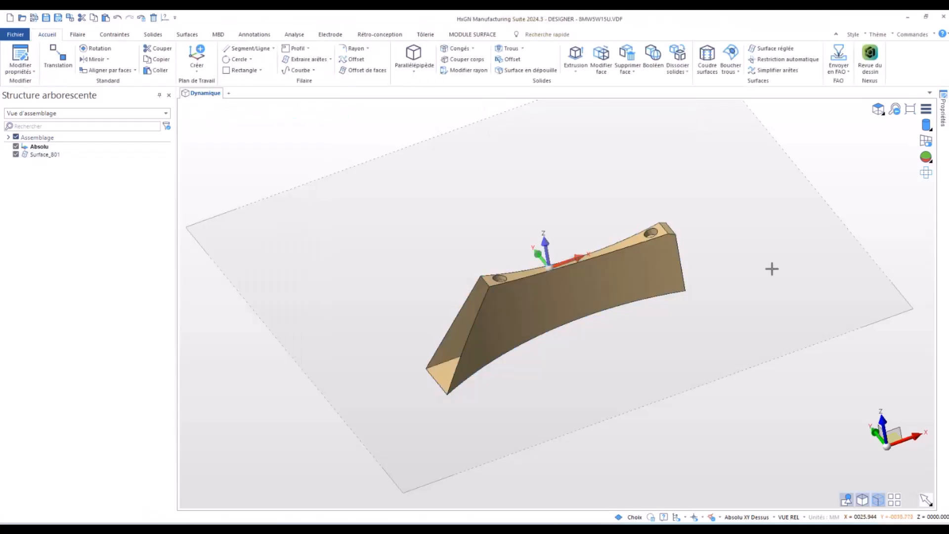
{"action": "left_click", "coordinate": [45, 155]}
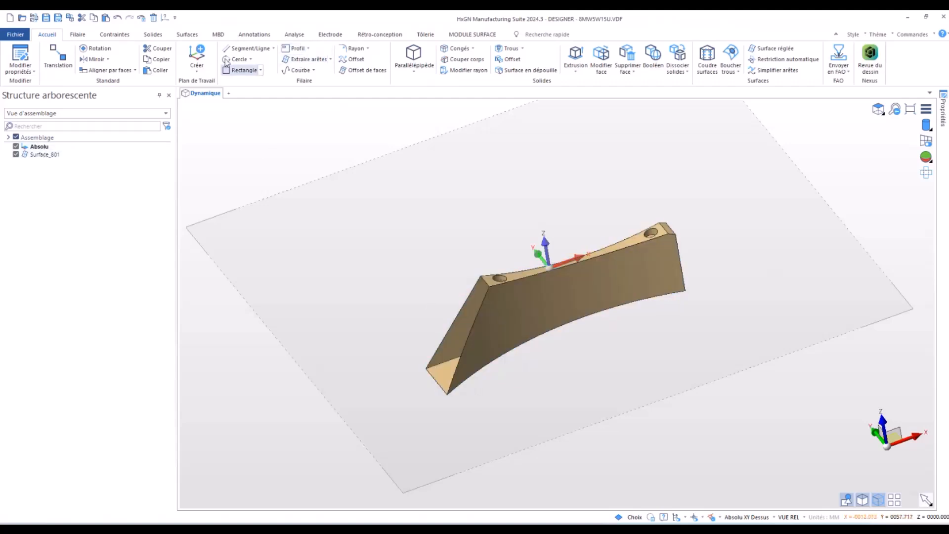
- Start a ruled surface between the two long slanted edges of the open end
{"action": "left_click", "coordinate": [193, 34]}
{"action": "middle_click_drag", "start_coordinate": [442, 269], "coordinate": [364, 201]}
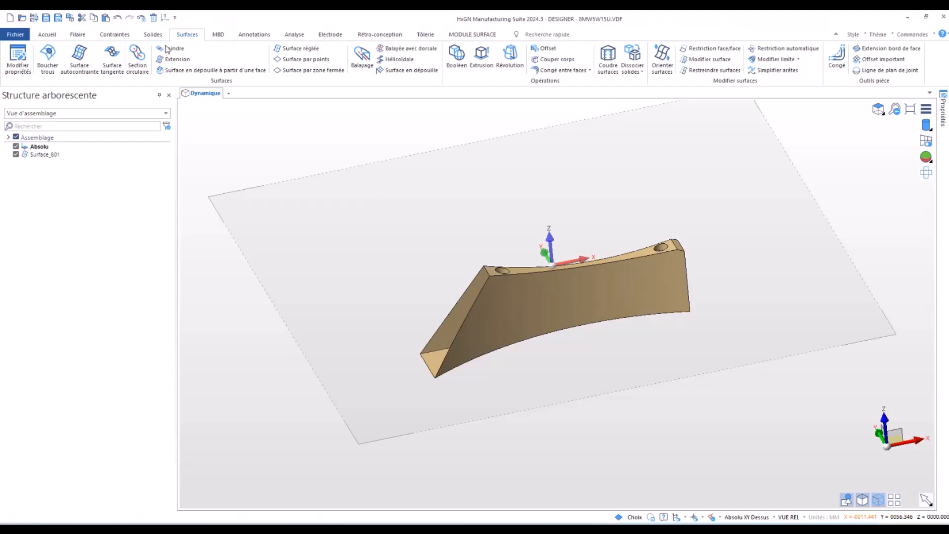
{"action": "left_click", "coordinate": [290, 49]}
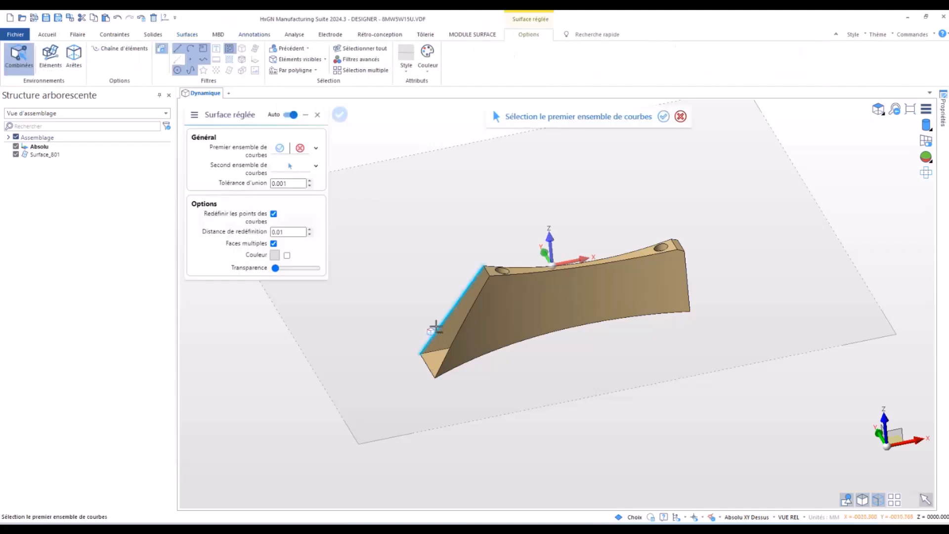
{"action": "left_click", "coordinate": [436, 327]}
{"action": "left_click", "coordinate": [449, 349]}
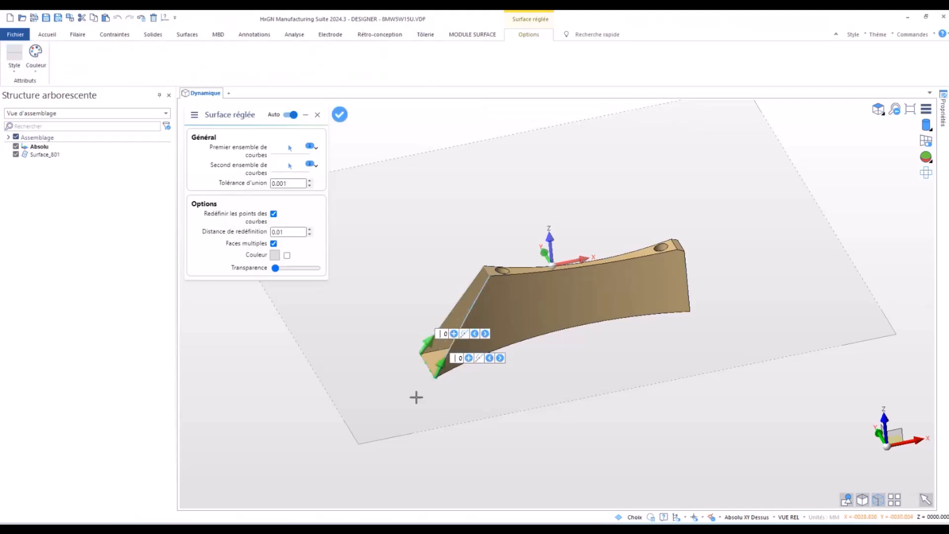
- Add matching point pairs along the ruled surface's two curves at 0.25, 0.5, 0.75 and 0.875
{"action": "scroll", "coordinate": [418, 390], "scroll_direction": "up", "scroll_amount": 5}
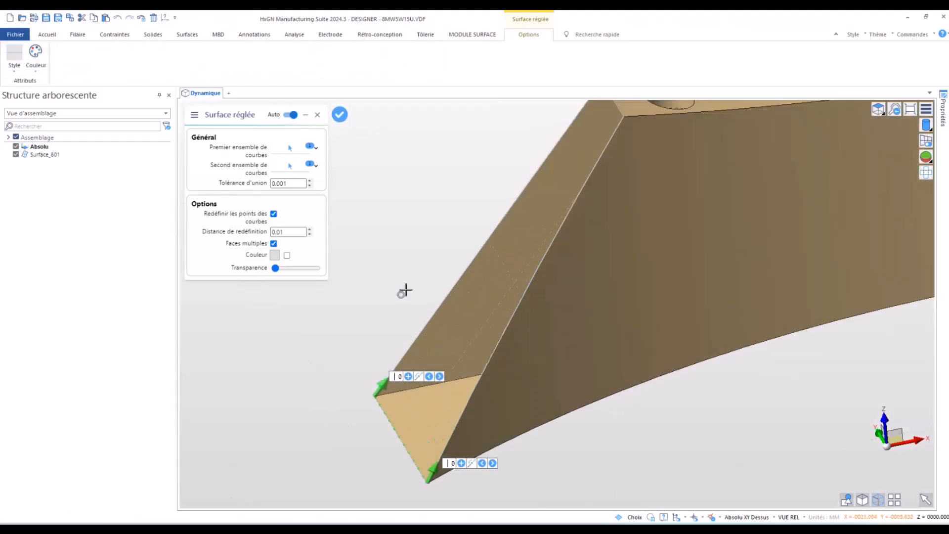
{"action": "scroll", "coordinate": [402, 290], "scroll_direction": "down", "scroll_amount": 4}
{"action": "scroll", "coordinate": [481, 303], "scroll_direction": "up", "scroll_amount": 1}
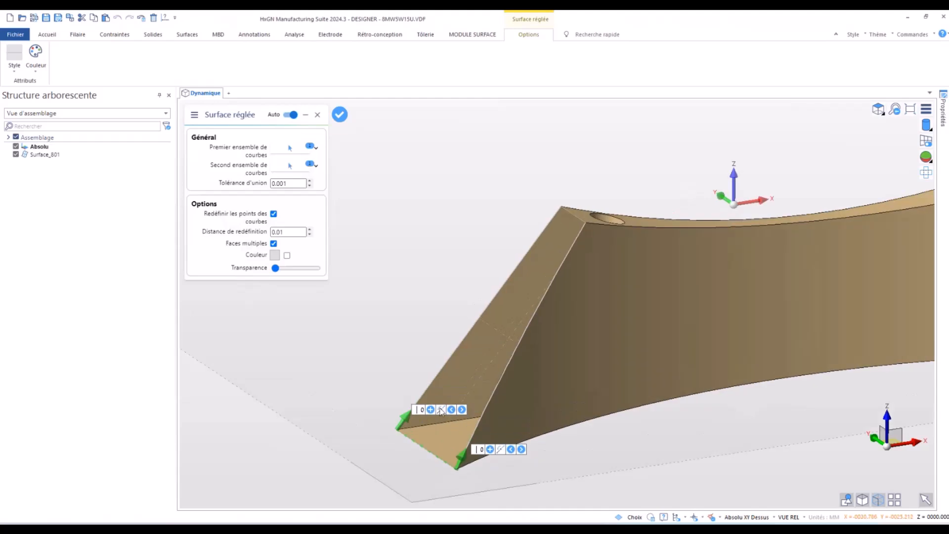
{"action": "left_click", "coordinate": [430, 409]}
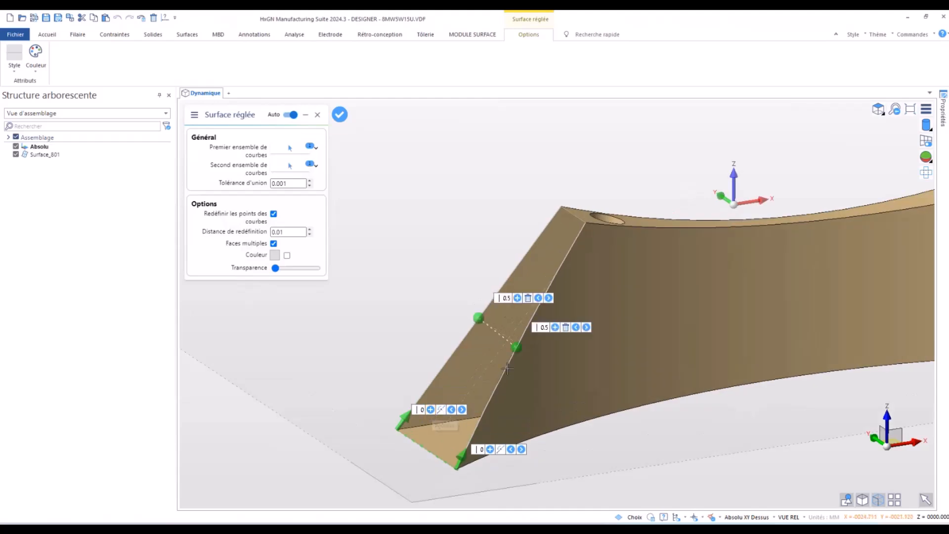
{"action": "left_click", "coordinate": [517, 298]}
{"action": "left_click", "coordinate": [560, 242]}
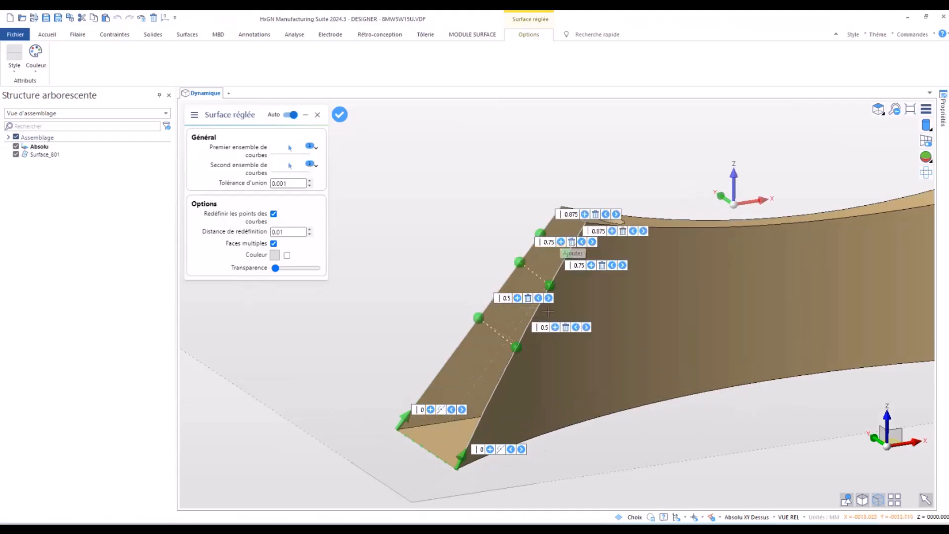
{"action": "left_click", "coordinate": [490, 449]}
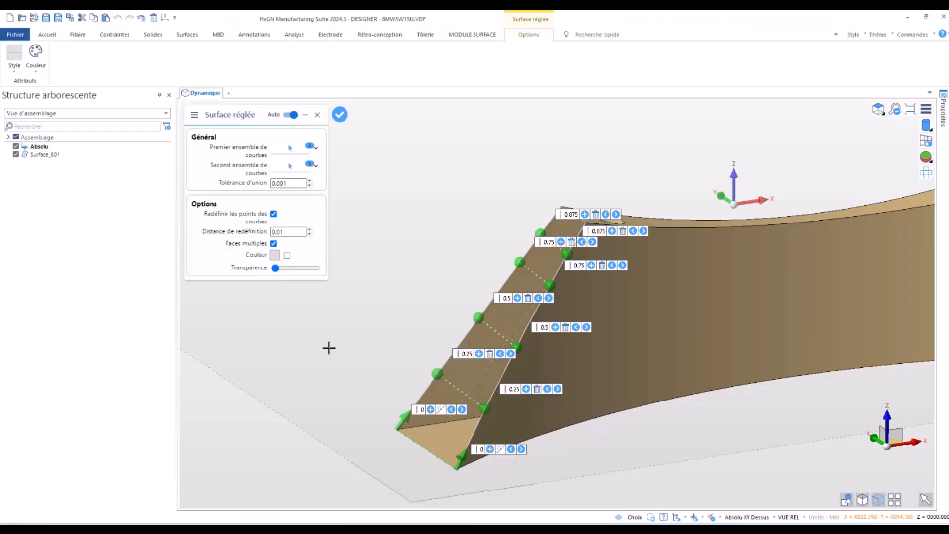
- Shift the second curve's two lower intermediate points to 0.563 and 0.3213, and create the ruled surface over the open end
{"action": "middle_click_drag", "start_coordinate": [393, 342], "coordinate": [402, 358]}
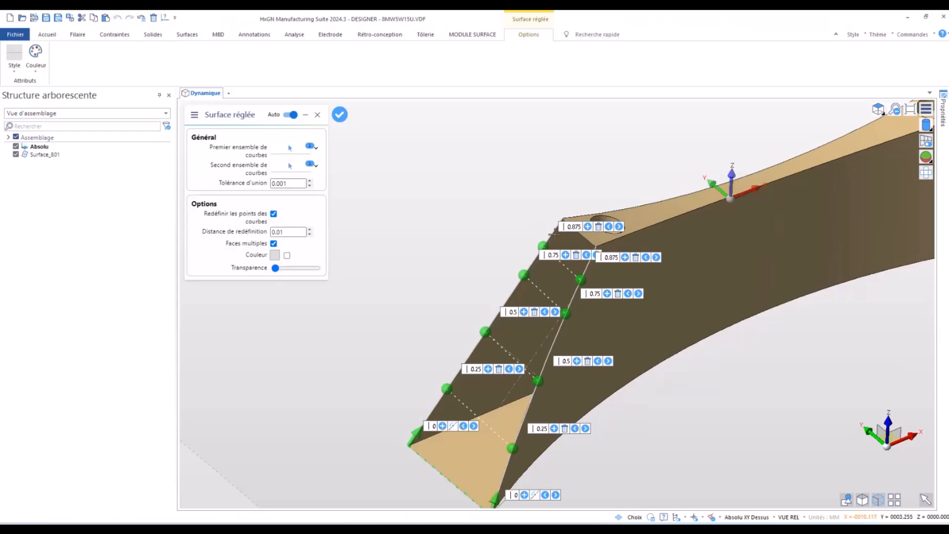
{"action": "scroll", "coordinate": [440, 252], "scroll_direction": "down", "scroll_amount": 3}
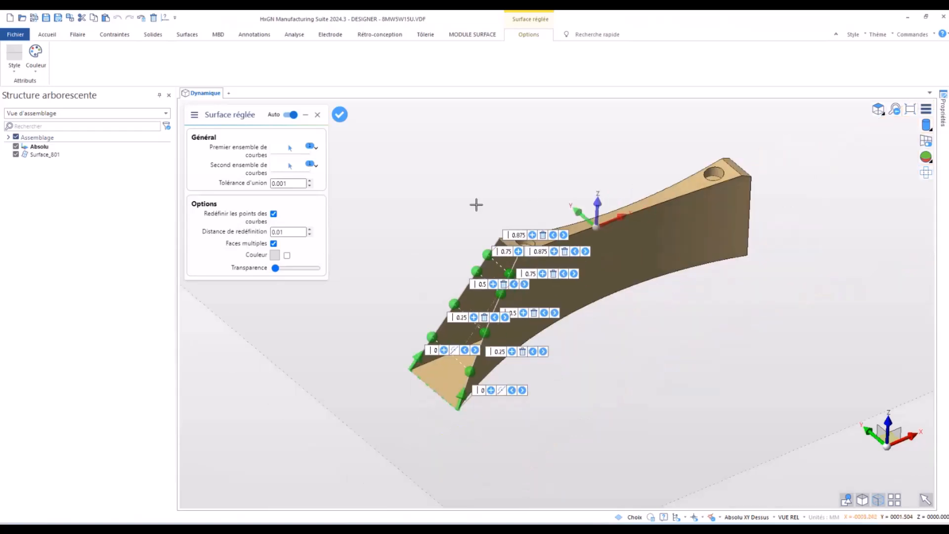
{"action": "scroll", "coordinate": [476, 306], "scroll_direction": "up", "scroll_amount": 3}
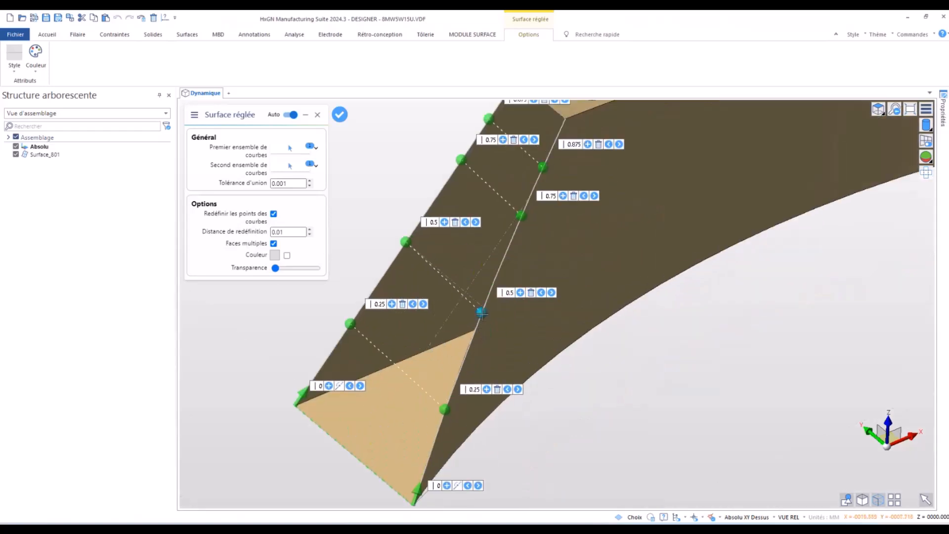
{"action": "left_click_drag", "start_coordinate": [482, 312], "coordinate": [490, 287]}
{"action": "left_click_drag", "start_coordinate": [445, 410], "coordinate": [455, 381]}
{"action": "scroll", "coordinate": [194, 364], "scroll_direction": "down", "scroll_amount": 1}
{"action": "scroll", "coordinate": [193, 363], "scroll_direction": "down", "scroll_amount": 1}
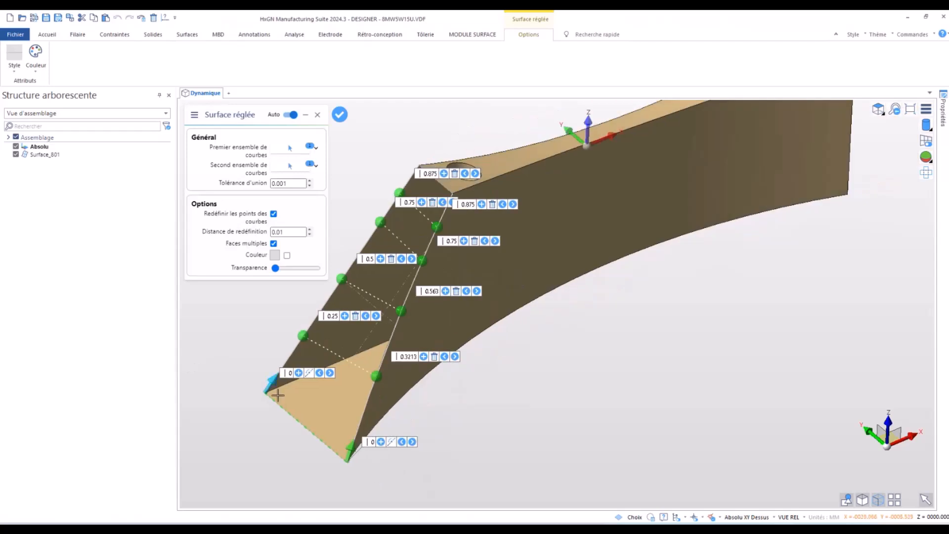
{"action": "scroll", "coordinate": [377, 397], "scroll_direction": "down", "scroll_amount": 2}
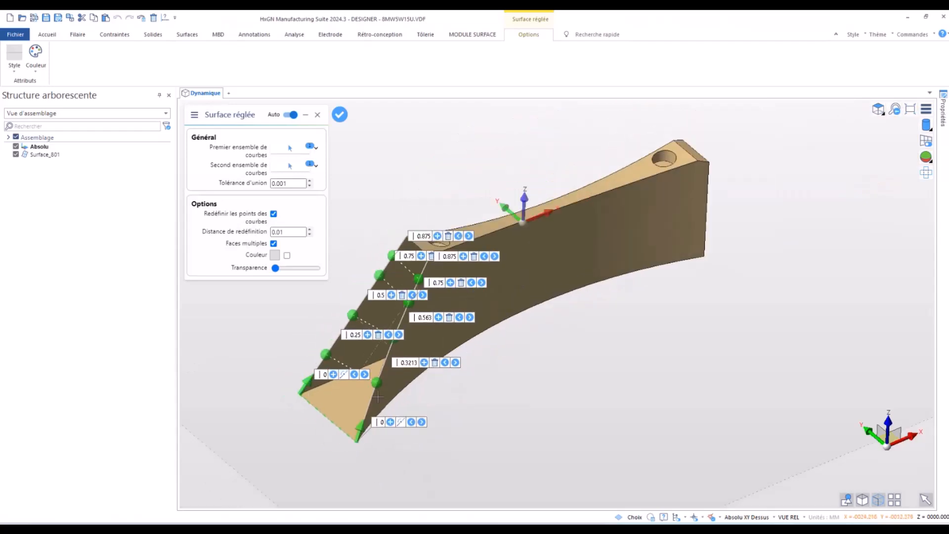
{"action": "right_click", "coordinate": [534, 407]}
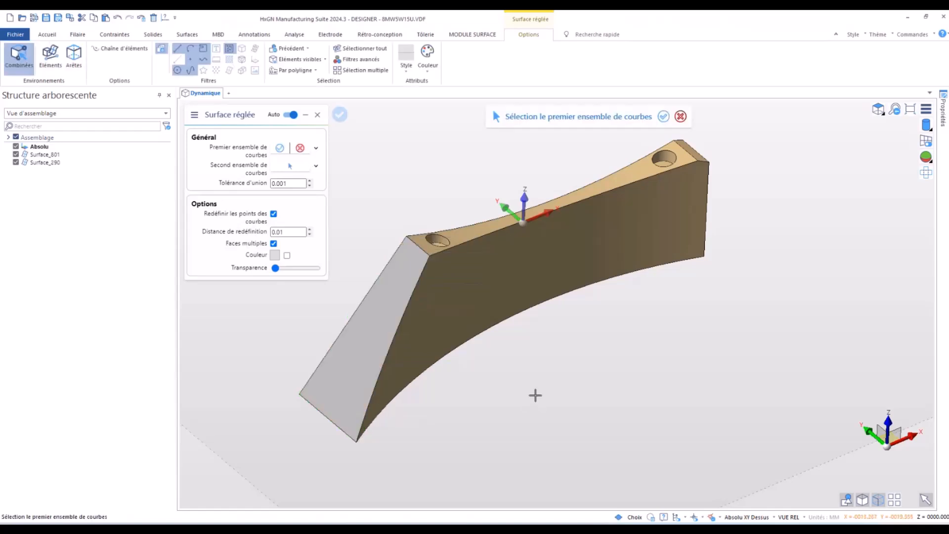
{"action": "key", "text": "Escape"}
- Sew the open body and the new end surface into one solid with a tolerance of 0.05
{"action": "middle_click_drag", "start_coordinate": [345, 258], "coordinate": [313, 247]}
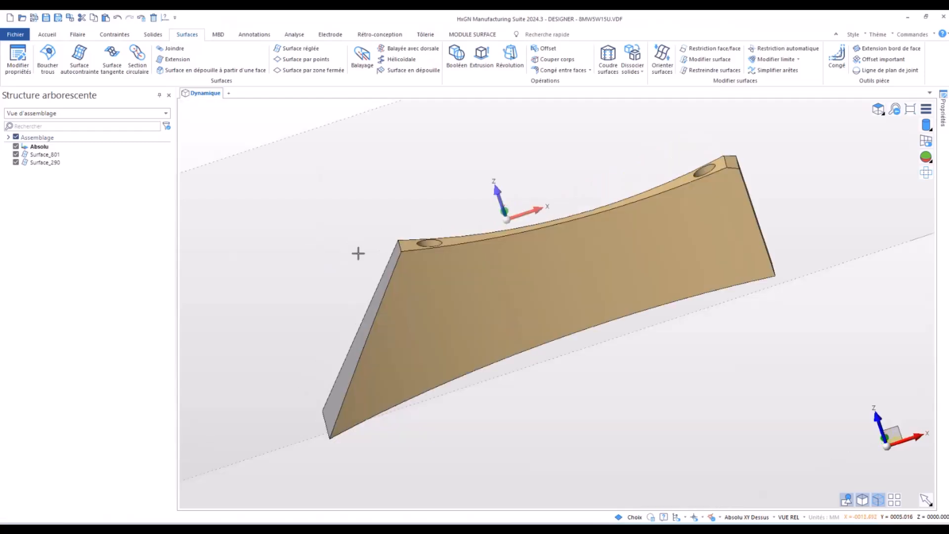
{"action": "scroll", "coordinate": [352, 259], "scroll_direction": "up", "scroll_amount": 2}
{"action": "middle_click_drag", "start_coordinate": [375, 206], "coordinate": [377, 224]}
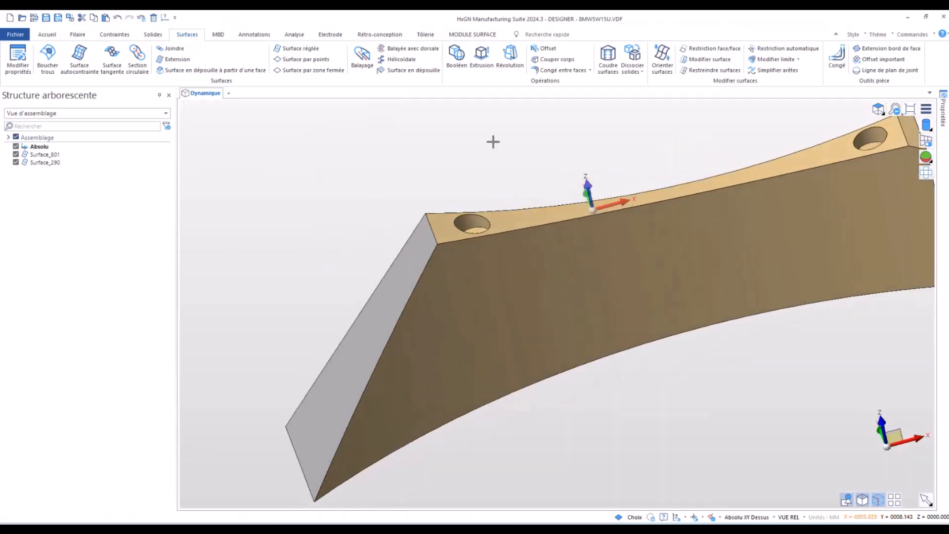
{"action": "scroll", "coordinate": [459, 311], "scroll_direction": "down", "scroll_amount": 2}
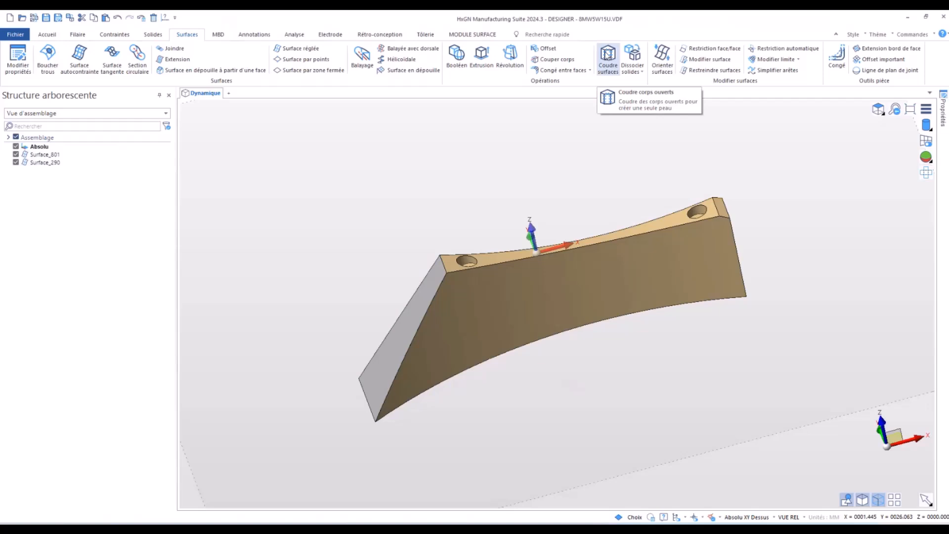
{"action": "left_click", "coordinate": [608, 55]}
{"action": "left_click_drag", "start_coordinate": [435, 159], "coordinate": [848, 427]}
{"action": "right_click", "coordinate": [481, 244]}
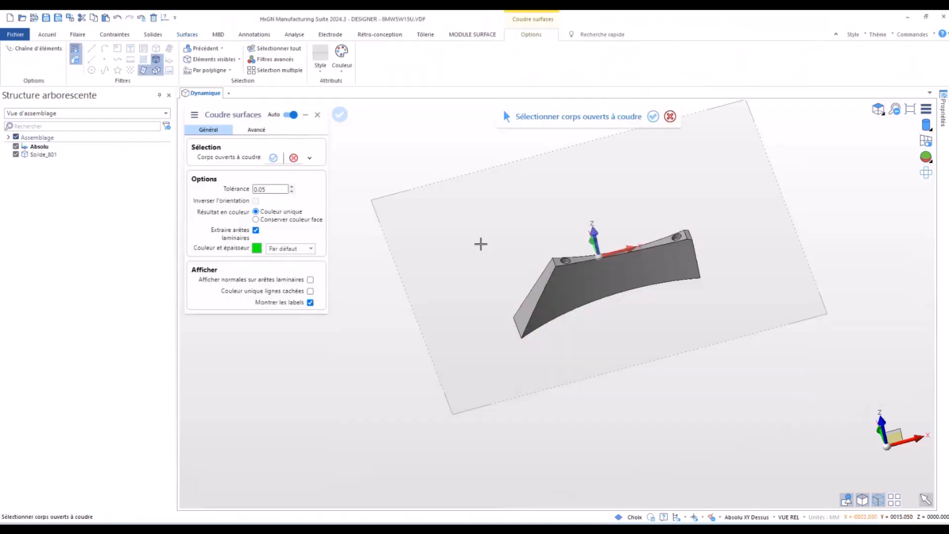
{"action": "key", "text": "Escape"}
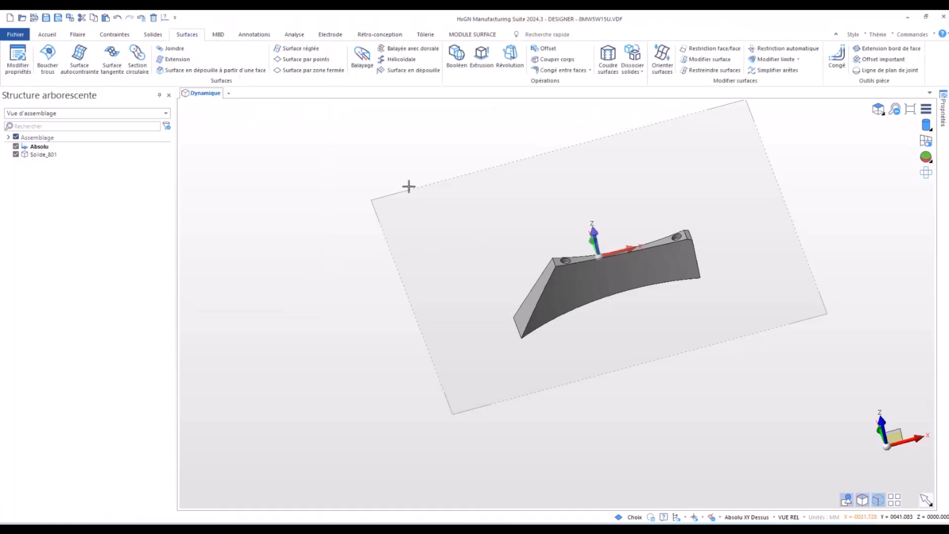
- Remove the small chamfer face beside the hole at the vertical end using Supprimer et corriger
{"action": "scroll", "coordinate": [690, 232], "scroll_direction": "up", "scroll_amount": 5}
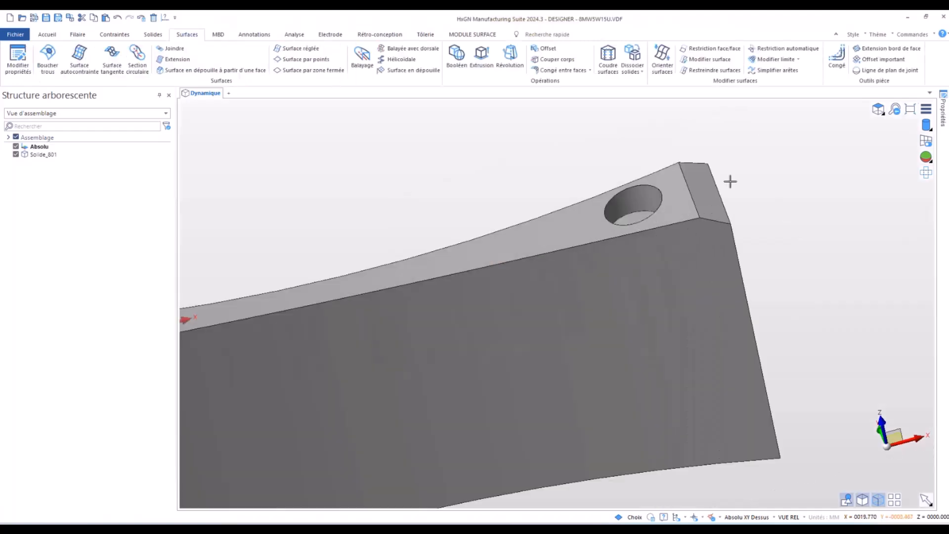
{"action": "left_click", "coordinate": [697, 178]}
{"action": "right_click", "coordinate": [697, 179]}
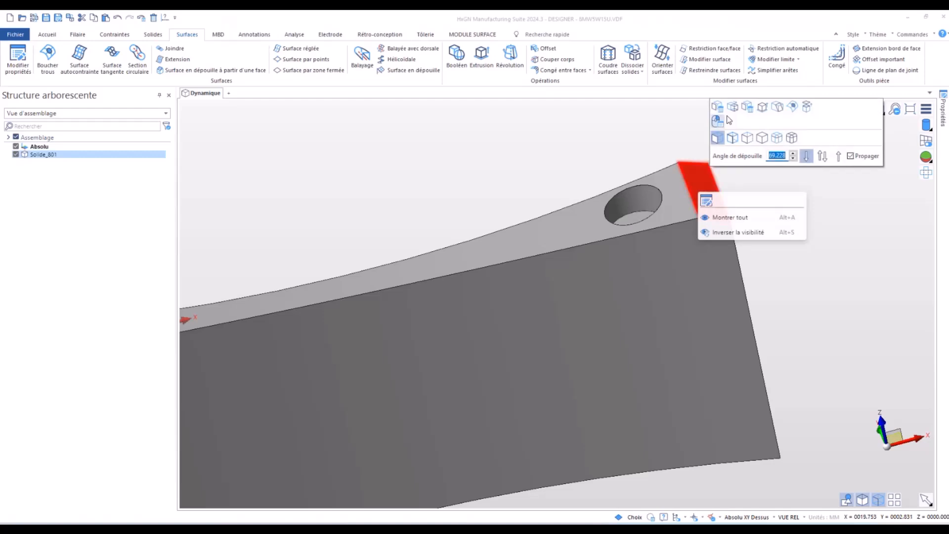
{"action": "left_click", "coordinate": [748, 109]}
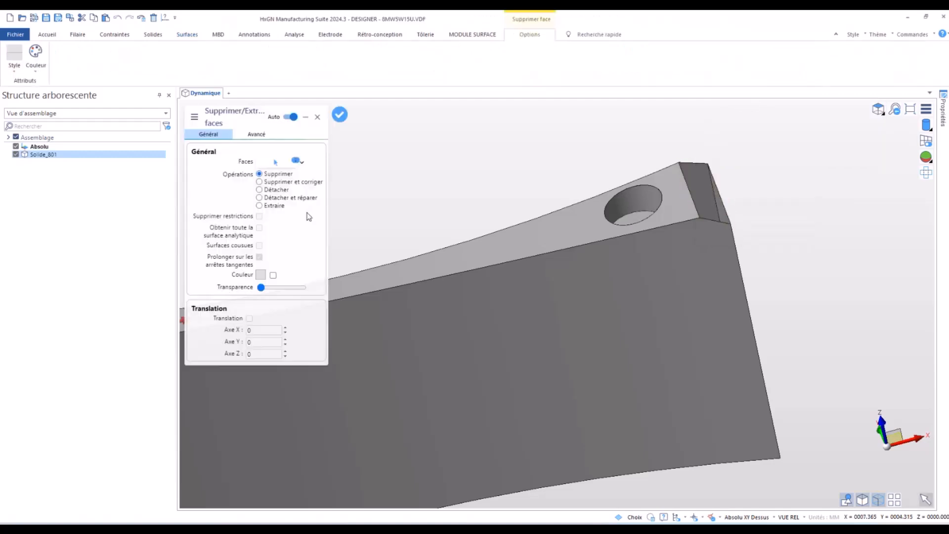
{"action": "left_click", "coordinate": [266, 182]}
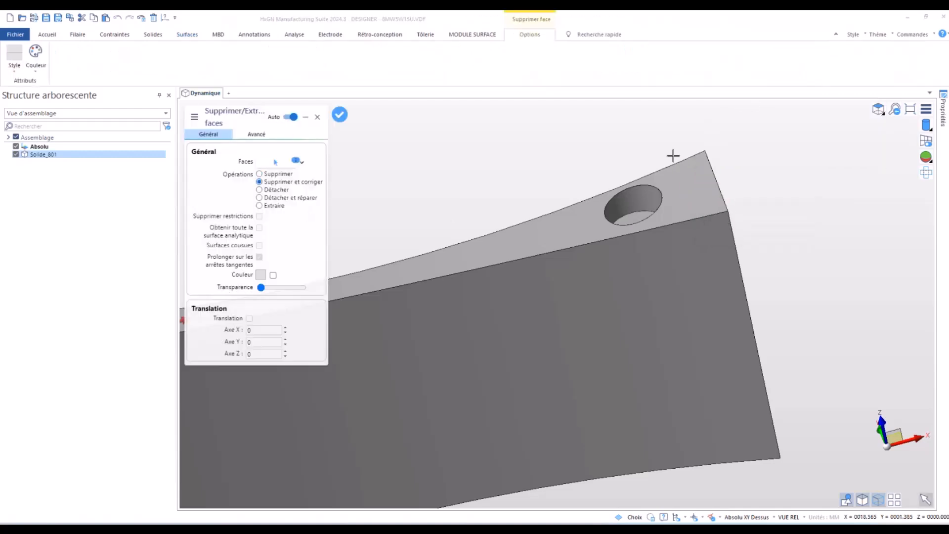
{"action": "key", "text": "Escape"}
- Delete and heal the faces of the hole nearest the solid's vertical end
{"action": "scroll", "coordinate": [544, 223], "scroll_direction": "down", "scroll_amount": 4}
{"action": "left_click_drag", "start_coordinate": [502, 145], "coordinate": [609, 248]}
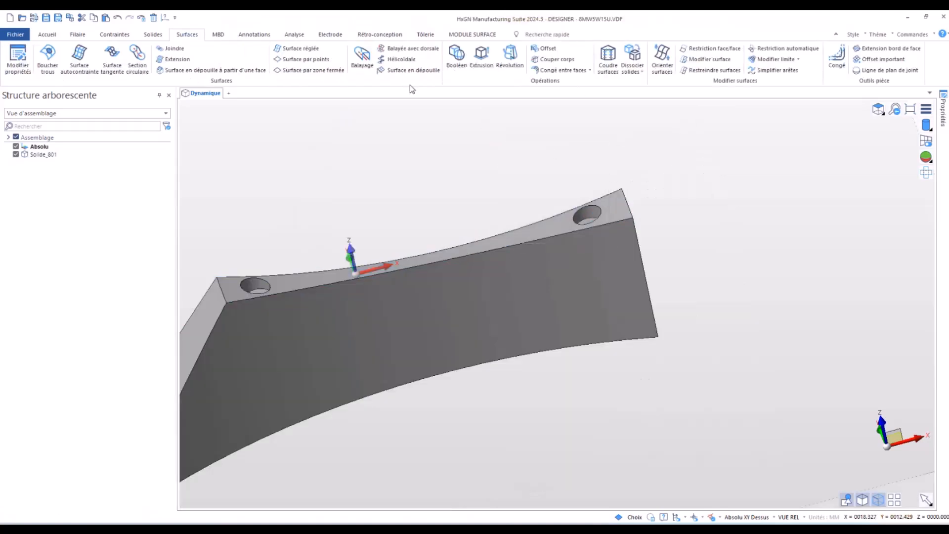
{"action": "left_click", "coordinate": [152, 35]}
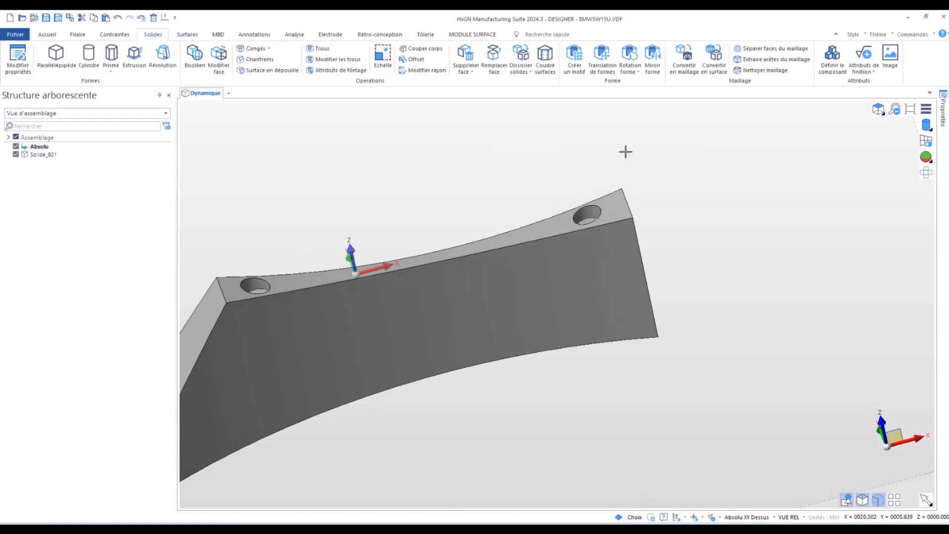
{"action": "scroll", "coordinate": [536, 193], "scroll_direction": "down", "scroll_amount": 2}
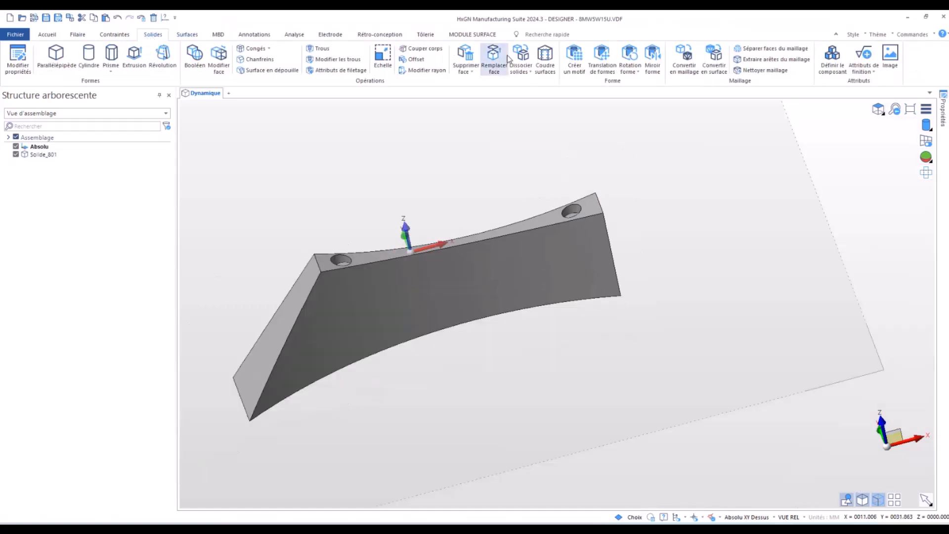
{"action": "left_click", "coordinate": [468, 57]}
{"action": "left_click_drag", "start_coordinate": [523, 178], "coordinate": [612, 259]}
{"action": "right_click", "coordinate": [652, 274]}
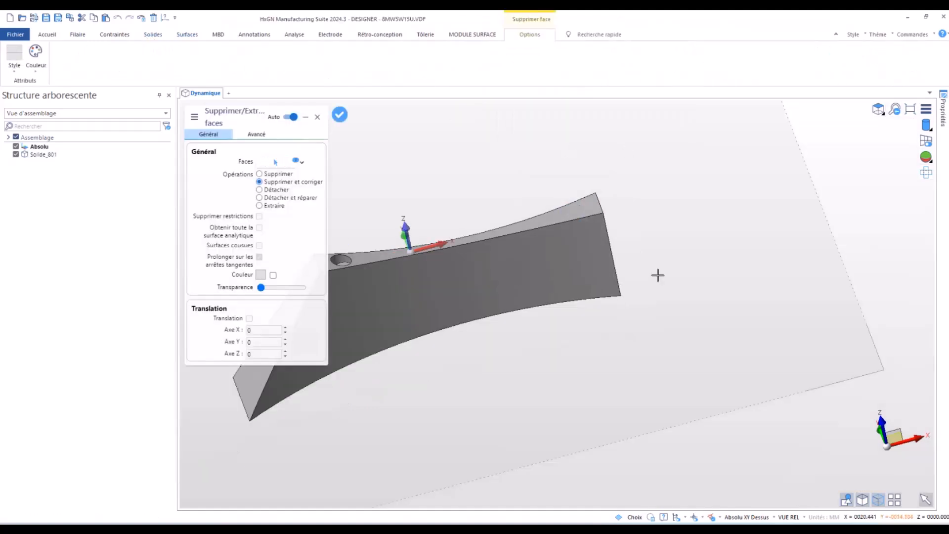
- Remove the remaining hole near the sloped end by deleting and healing its faces
{"action": "scroll", "coordinate": [712, 267], "scroll_direction": "down", "scroll_amount": 3}
{"action": "scroll", "coordinate": [484, 225], "scroll_direction": "up", "scroll_amount": 2}
{"action": "right_click", "coordinate": [483, 243]}
{"action": "left_click_drag", "start_coordinate": [466, 242], "coordinate": [559, 357]}
{"action": "right_click", "coordinate": [546, 328]}
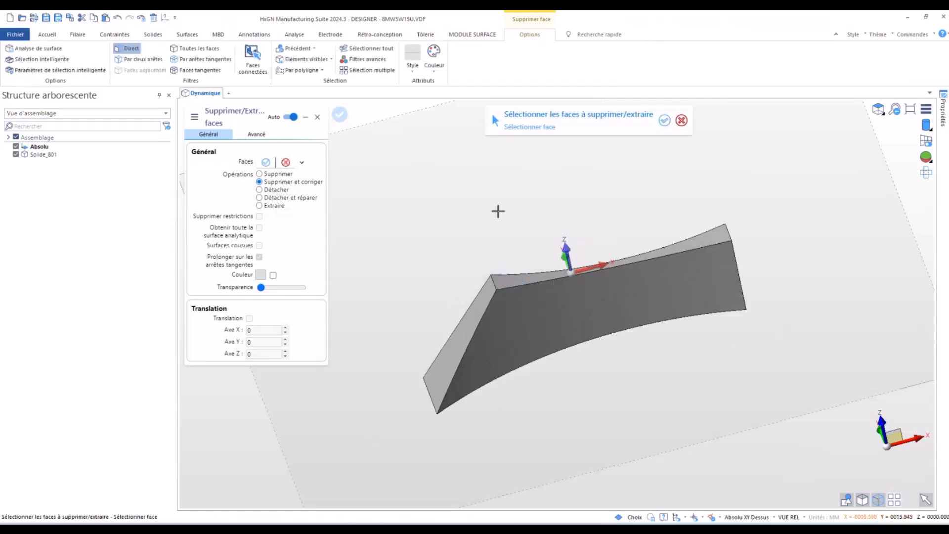
{"action": "key", "text": "Escape"}
{"action": "middle_click_drag", "start_coordinate": [498, 212], "coordinate": [456, 260]}
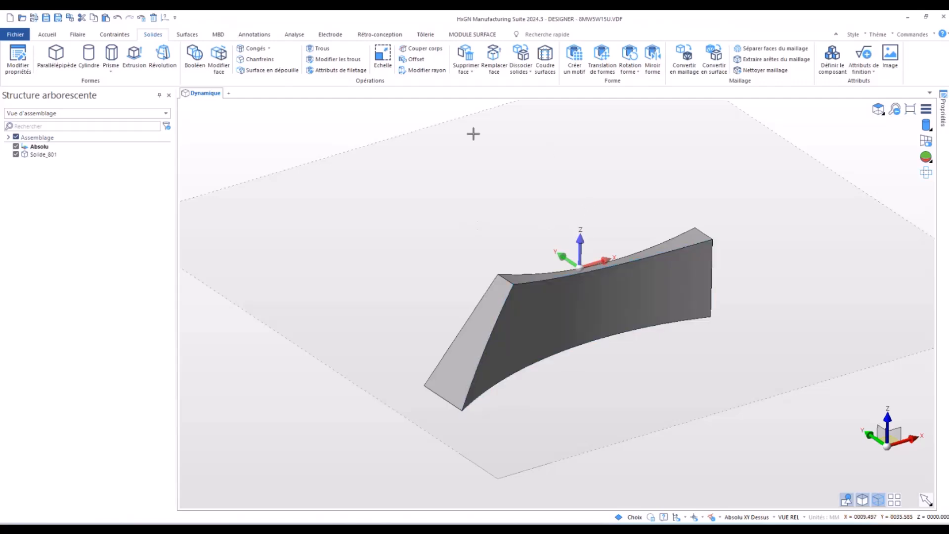
- Create a rectangular bounding-box solid around the curved solid, aligned to the current work plane with a 0.2 offset
{"action": "left_click", "coordinate": [289, 36]}
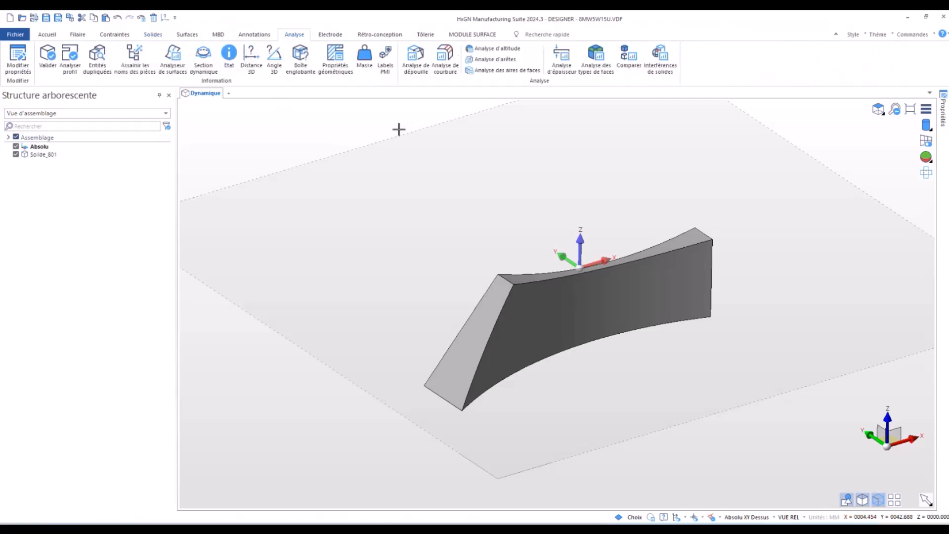
{"action": "left_click", "coordinate": [302, 56]}
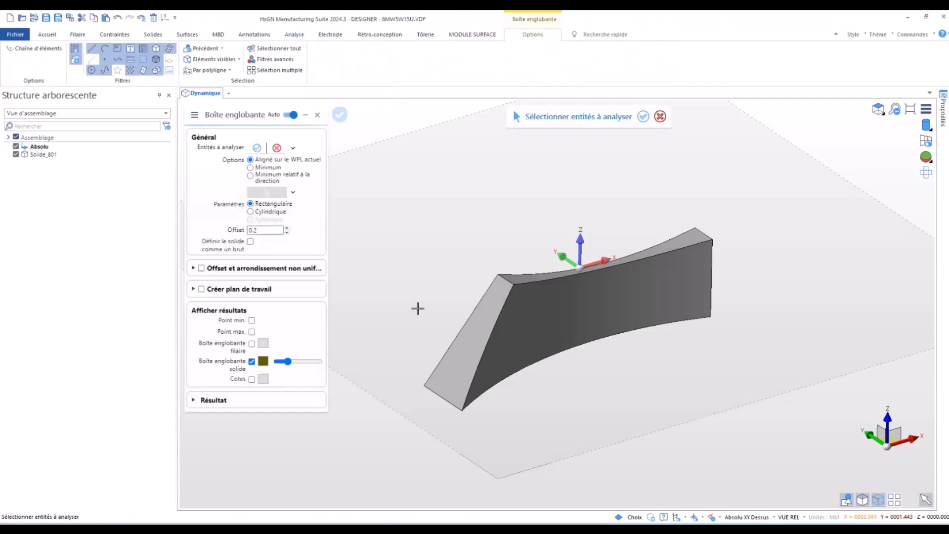
{"action": "left_click", "coordinate": [496, 312]}
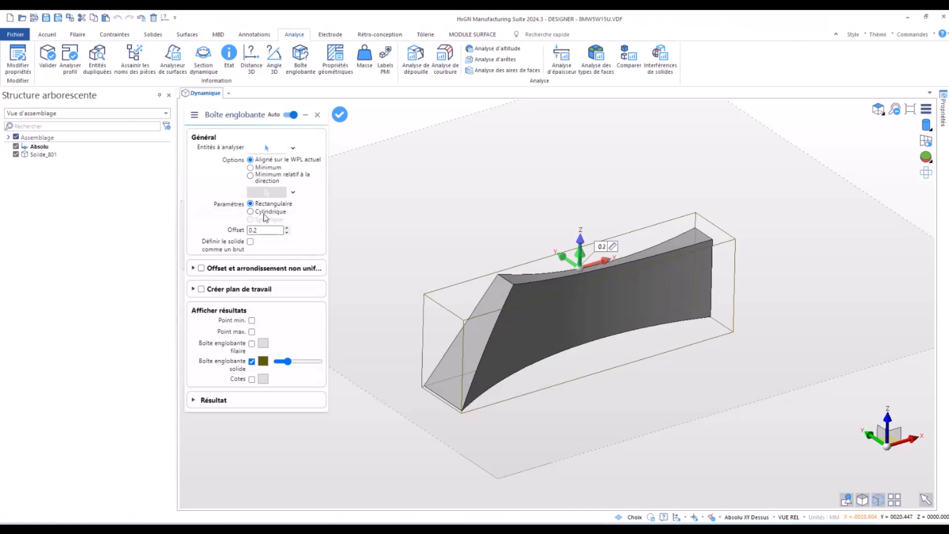
{"action": "left_click", "coordinate": [266, 213]}
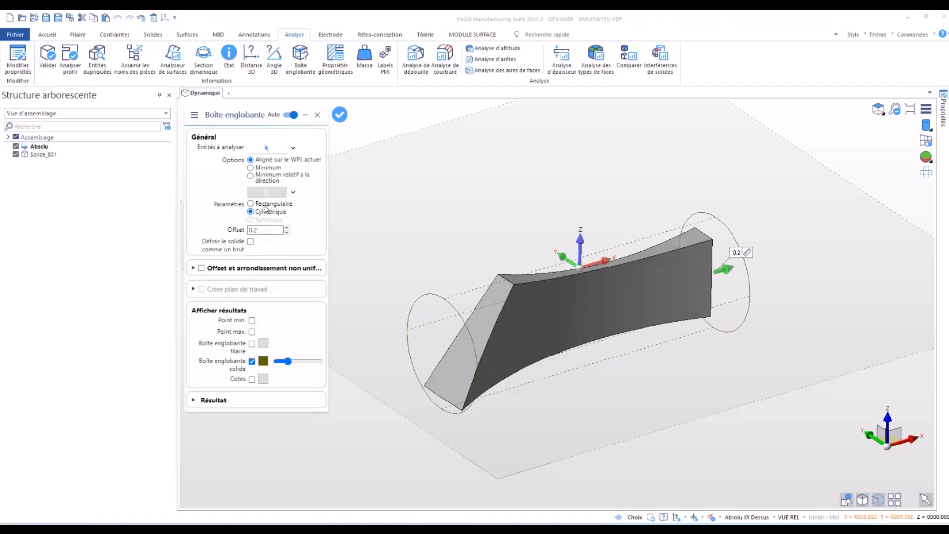
{"action": "left_click", "coordinate": [265, 204]}
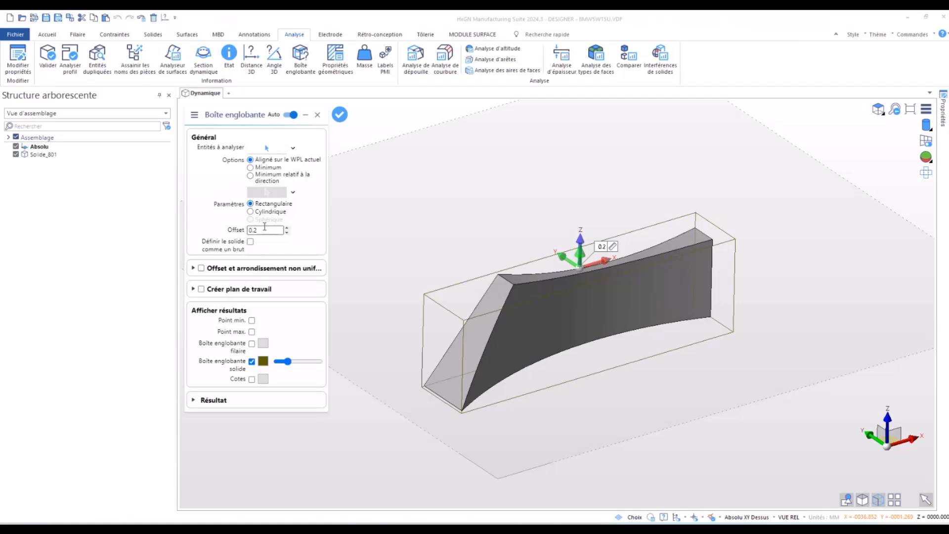
{"action": "right_click", "coordinate": [397, 271]}
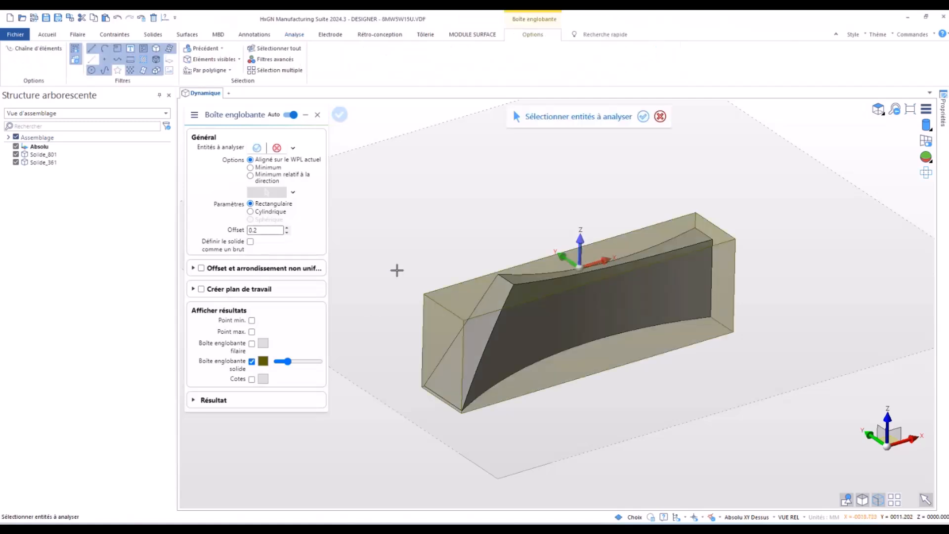
{"action": "right_click", "coordinate": [397, 271]}
{"action": "middle_click_drag", "start_coordinate": [390, 258], "coordinate": [321, 269]}
{"action": "scroll", "coordinate": [320, 269], "scroll_direction": "down", "scroll_amount": 5}
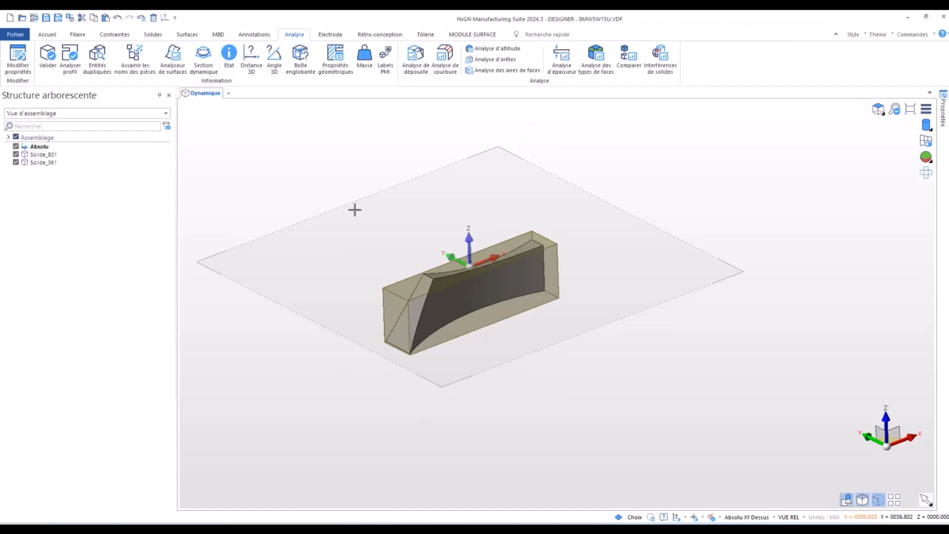
- Send all entities, the curved solid and its bounding box, from DESIGNER to ALPHACAM
{"action": "left_click", "coordinate": [45, 36]}
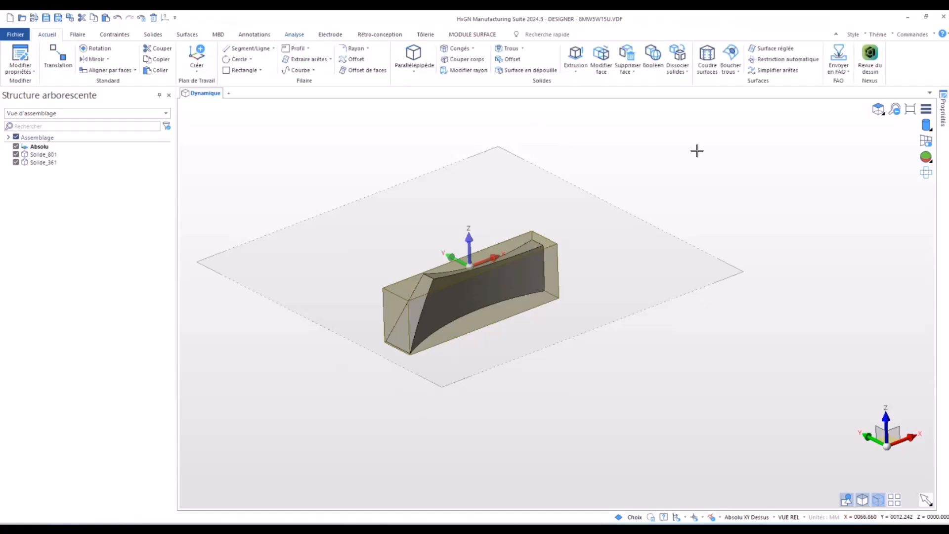
{"action": "left_click", "coordinate": [832, 69]}
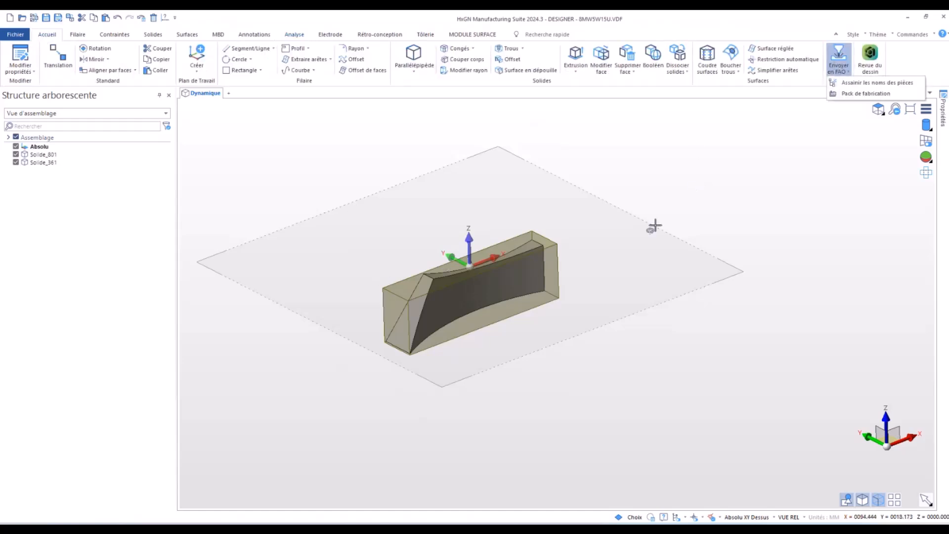
{"action": "left_click", "coordinate": [838, 70]}
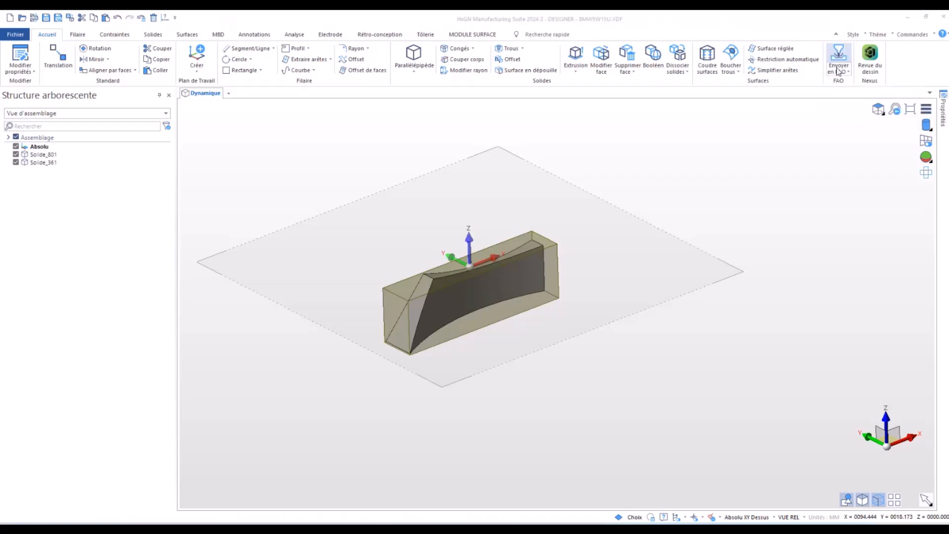
{"action": "left_click", "coordinate": [502, 278]}
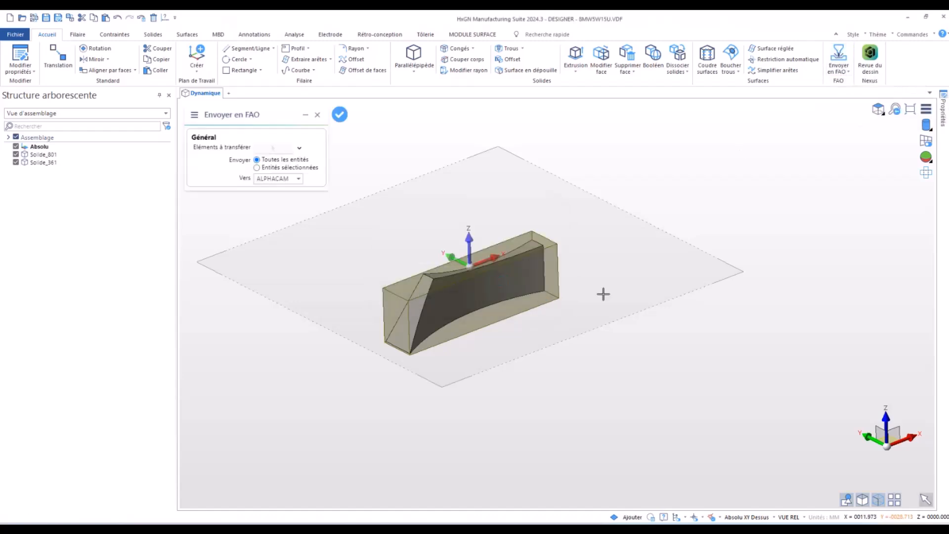
{"action": "left_click", "coordinate": [340, 115]}
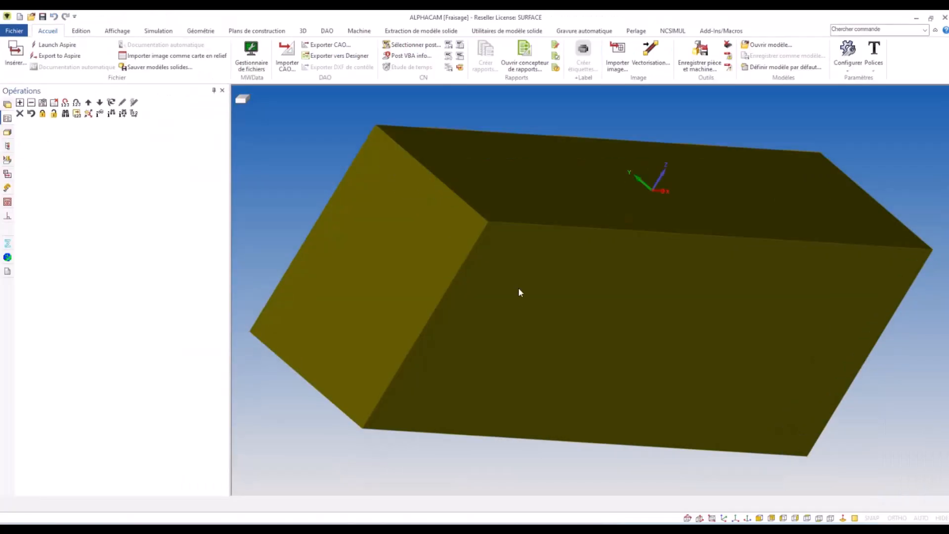
- In ALPHACAM, hide the Pinces layer and the bounding-box solid 8MW5W15U 1 within LAYER0, keeping the curved solid displayed
{"action": "mouse_move", "coordinate": [527, 197]}
{"action": "middle_mouse_down"}
{"action": "mouse_move", "coordinate": [306, 257]}
{"action": "mouse_move", "coordinate": [192, 272]}
{"action": "middle_mouse_up"}
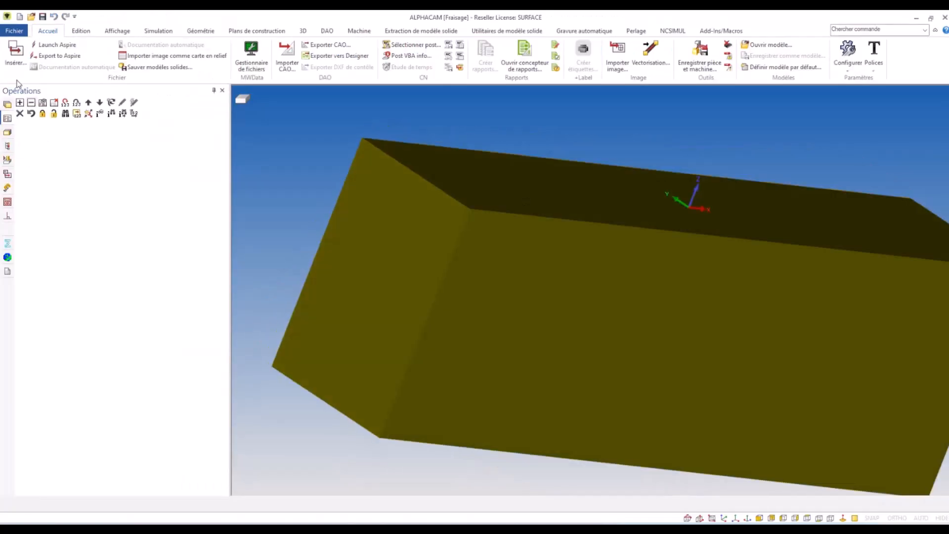
{"action": "left_click", "coordinate": [8, 104]}
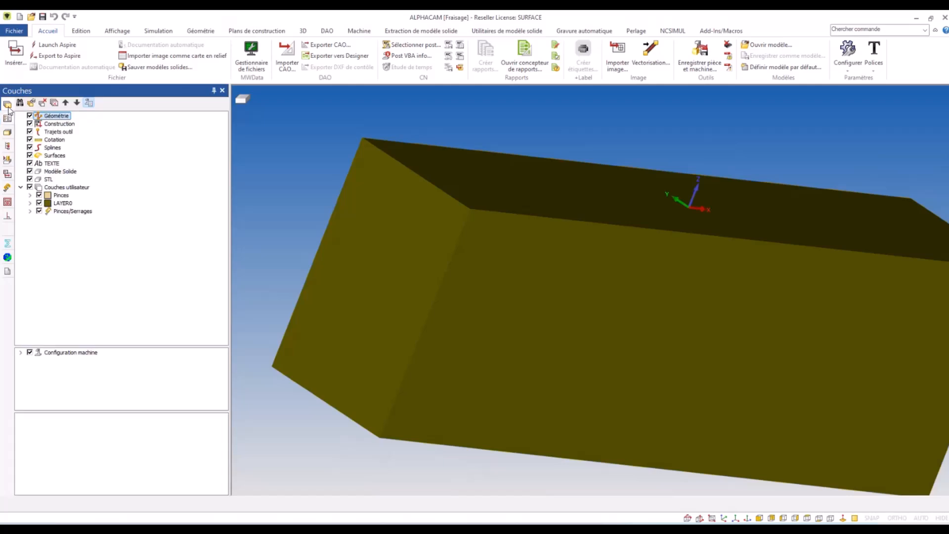
{"action": "left_click", "coordinate": [39, 203]}
{"action": "left_click", "coordinate": [39, 196]}
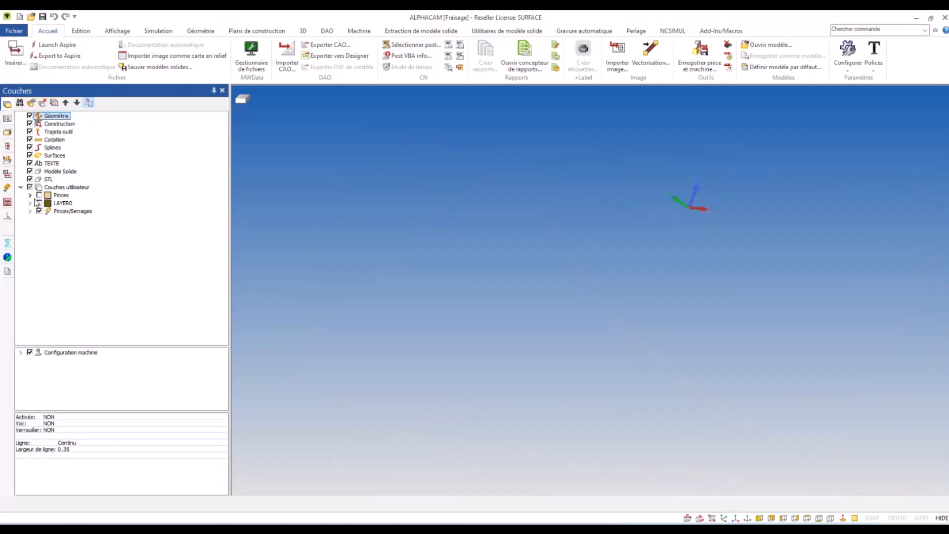
{"action": "left_click", "coordinate": [39, 203]}
{"action": "left_click", "coordinate": [30, 203]}
{"action": "left_click", "coordinate": [39, 211]}
{"action": "left_click", "coordinate": [58, 219]}
{"action": "left_click", "coordinate": [58, 219]}
{"action": "left_click", "coordinate": [58, 219]}
{"action": "scroll", "coordinate": [408, 163], "scroll_direction": "down", "scroll_amount": 5}
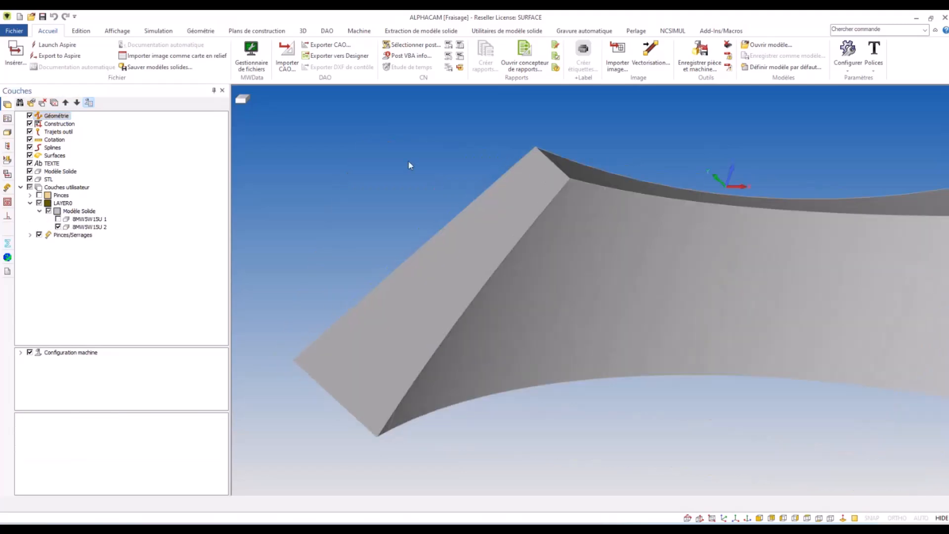
{"action": "scroll", "coordinate": [402, 203], "scroll_direction": "up", "scroll_amount": 2}
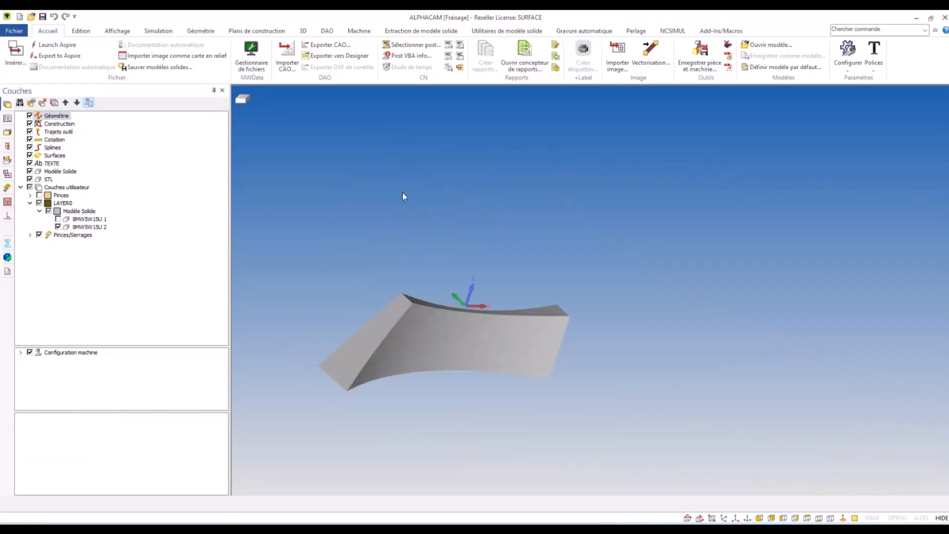